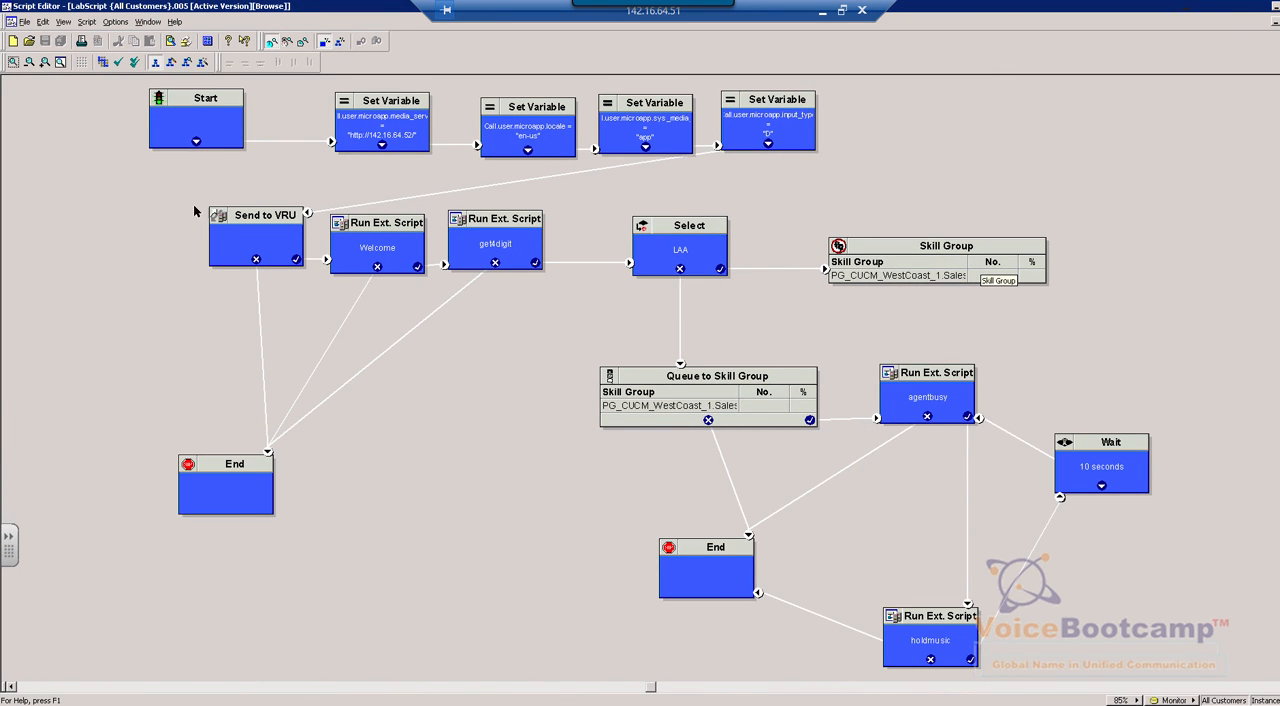
right_click(64, 289)
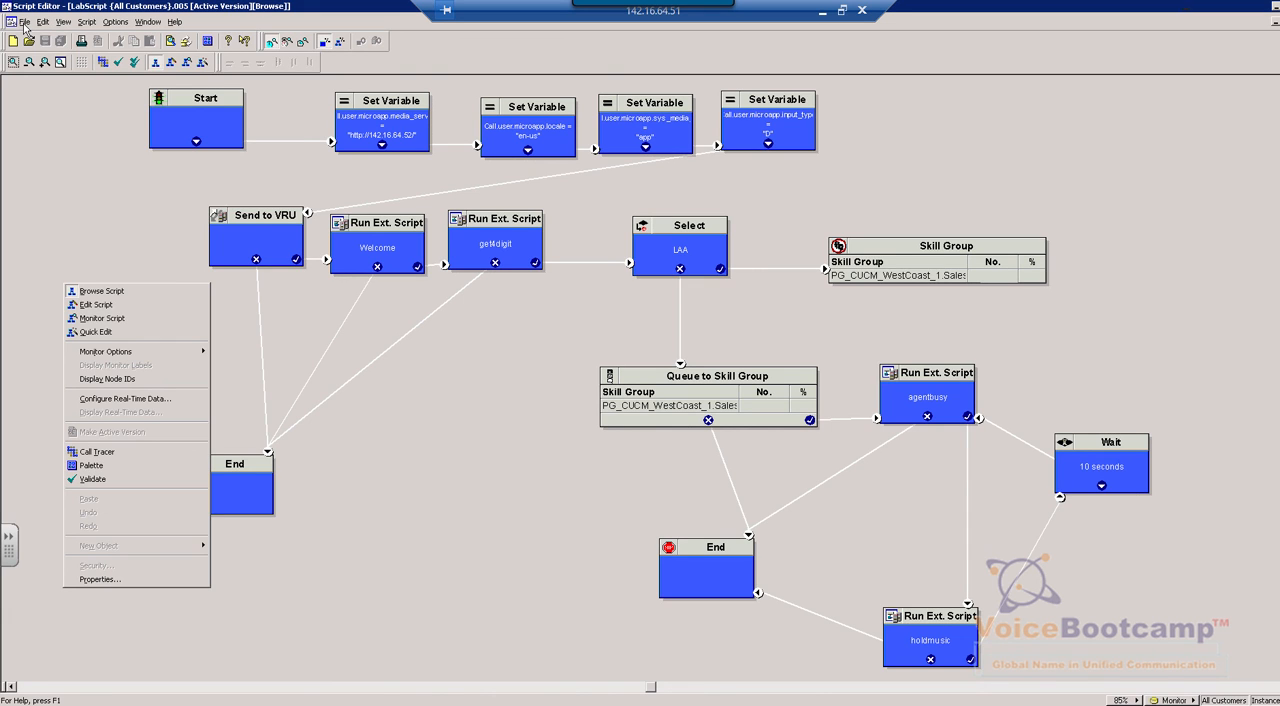
left_click(24, 22)
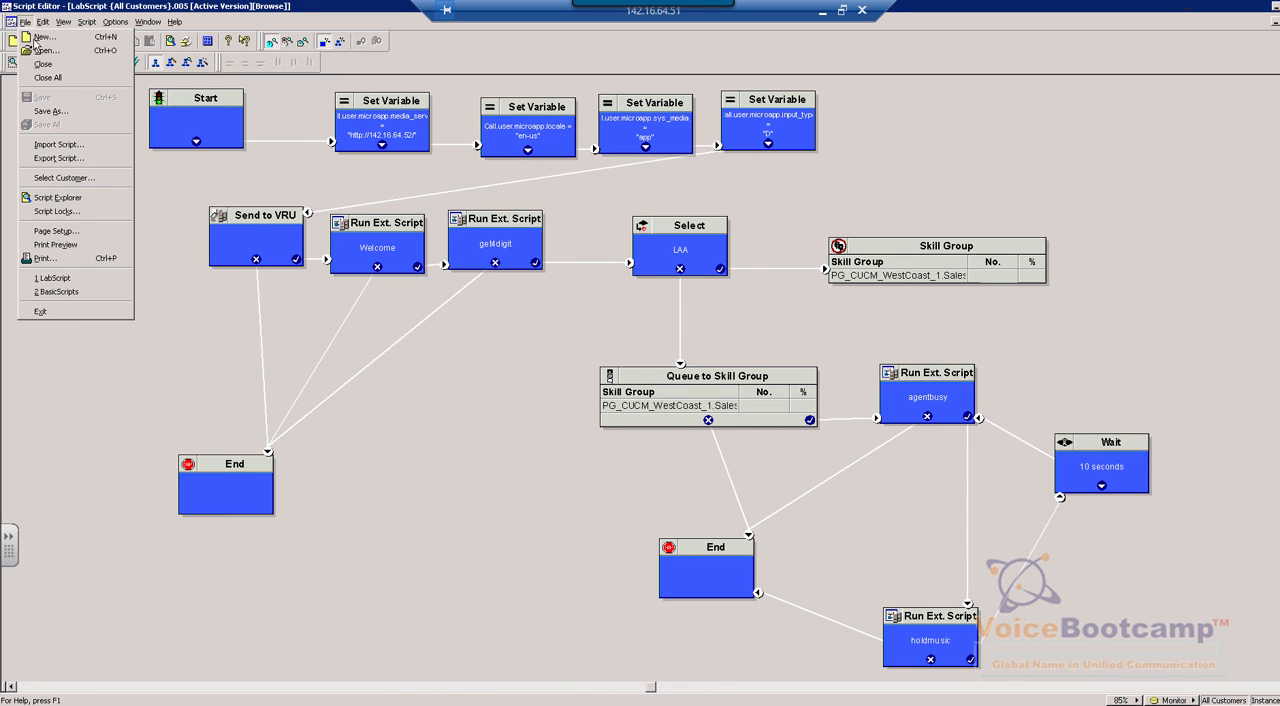
left_click(38, 37)
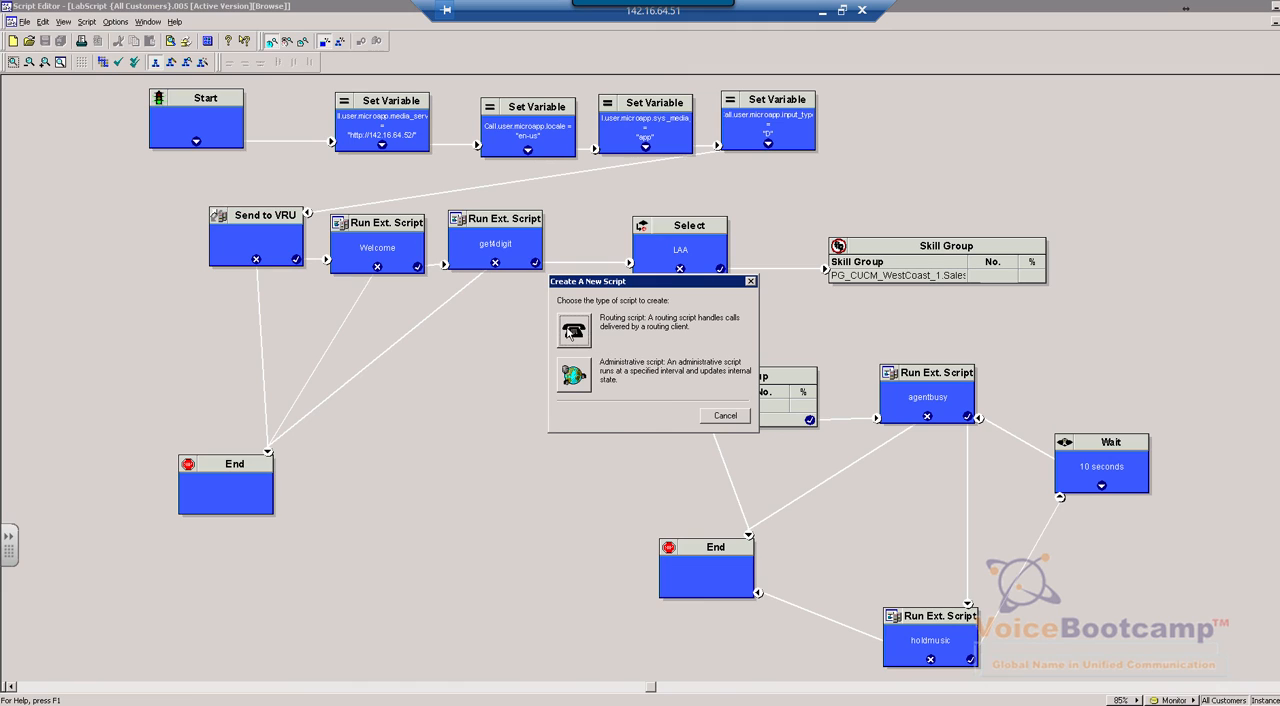
left_click(720, 416)
Switch LabScript from browse mode to edit mode and select its Start node
right_click(574, 372)
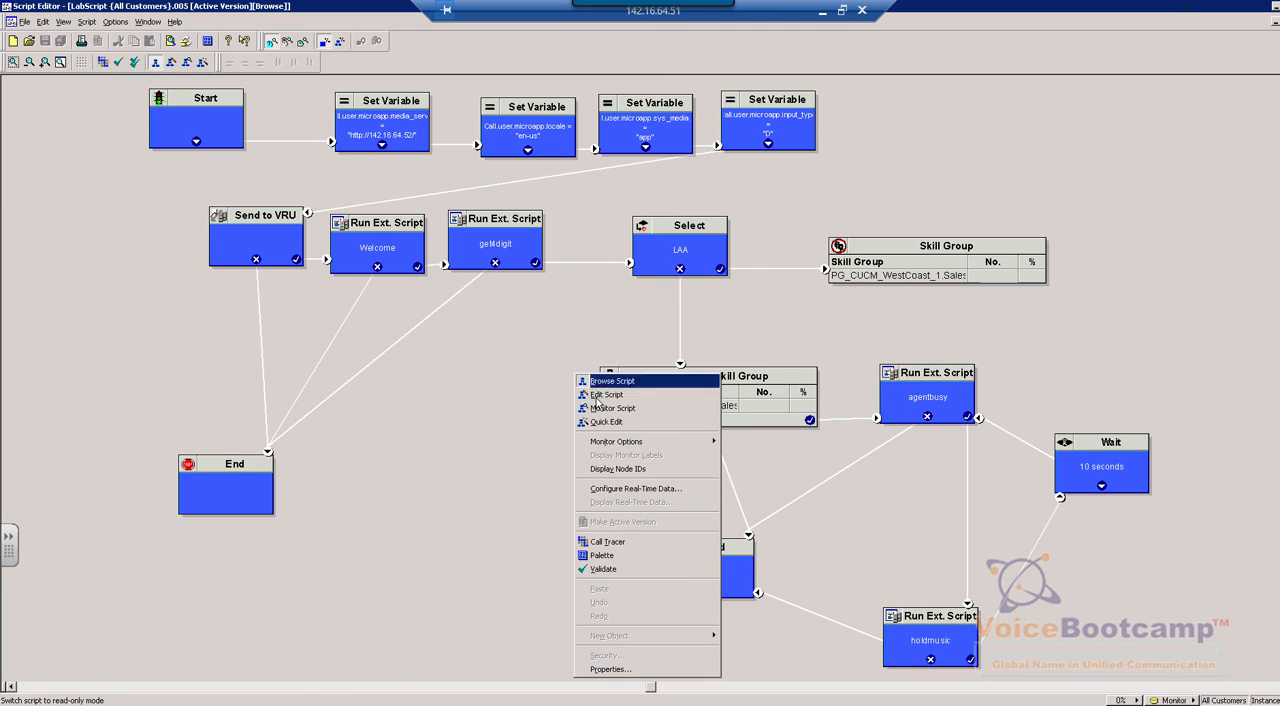
left_click(620, 397)
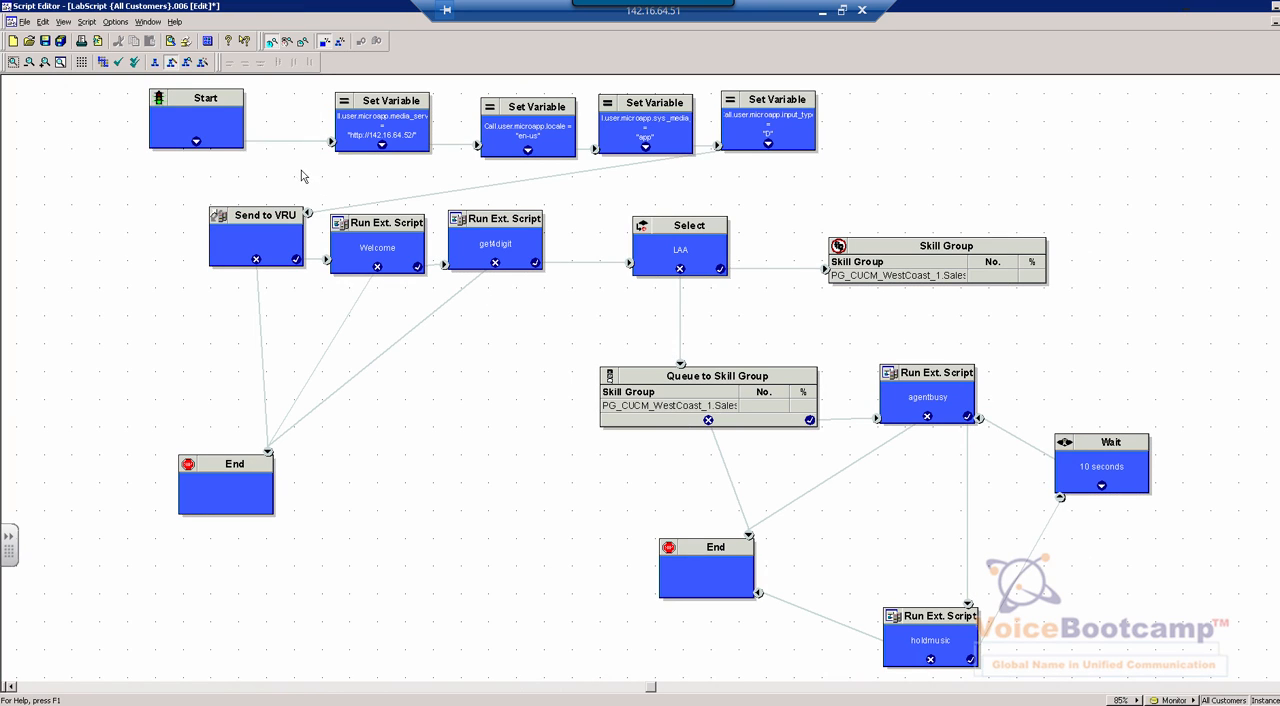
left_click(193, 126)
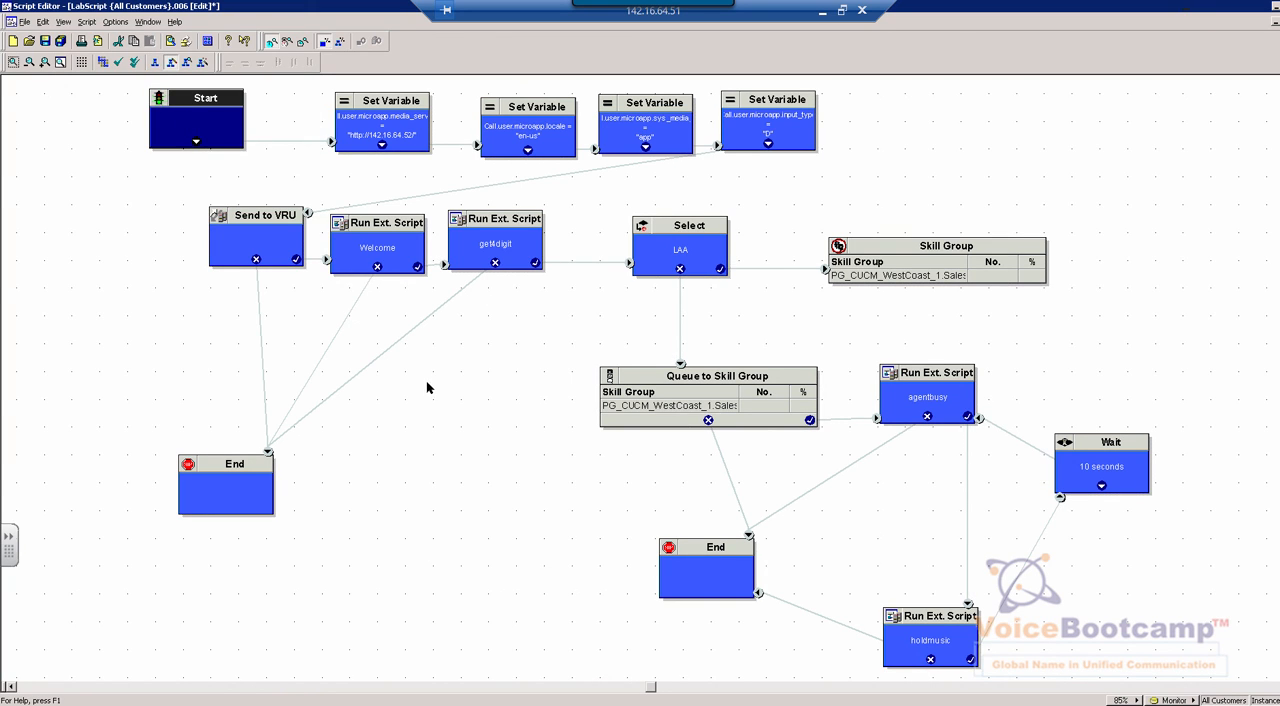
Insert a new Set Variable node in the empty area beside the Queue to Skill Group node and cut it again
right_click(480, 414)
mouse_move(508, 373)
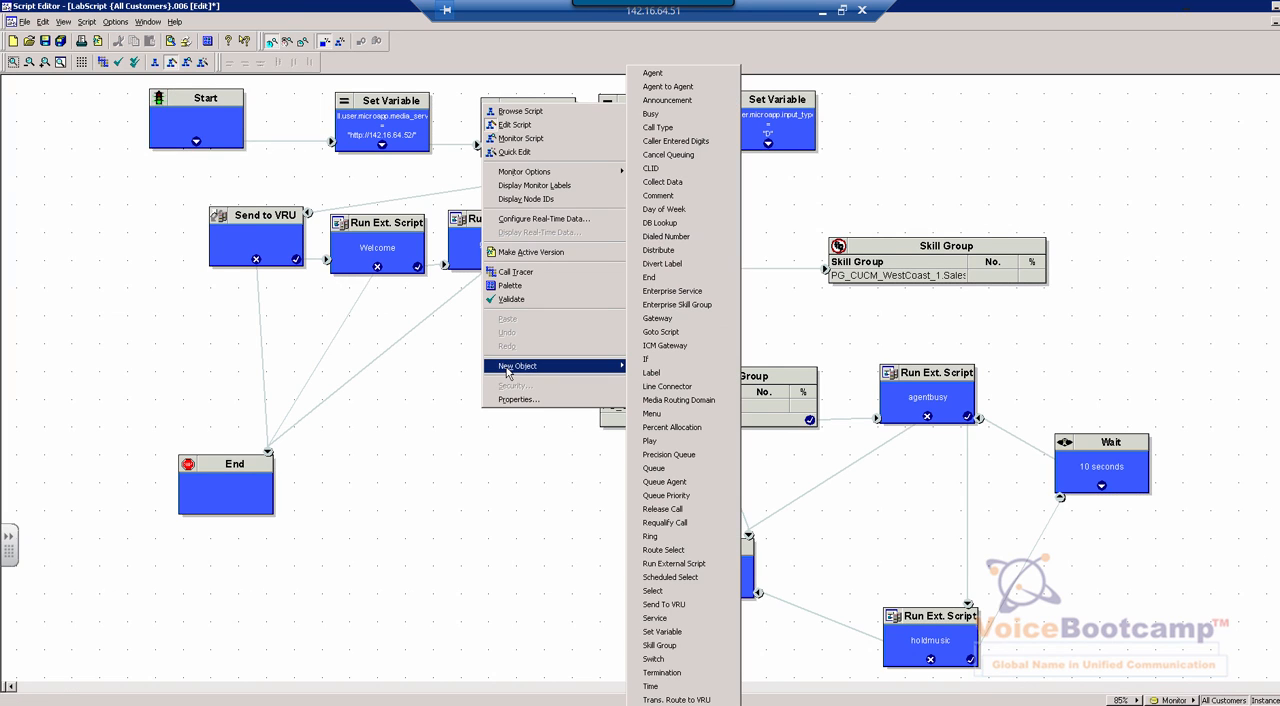
left_click(662, 633)
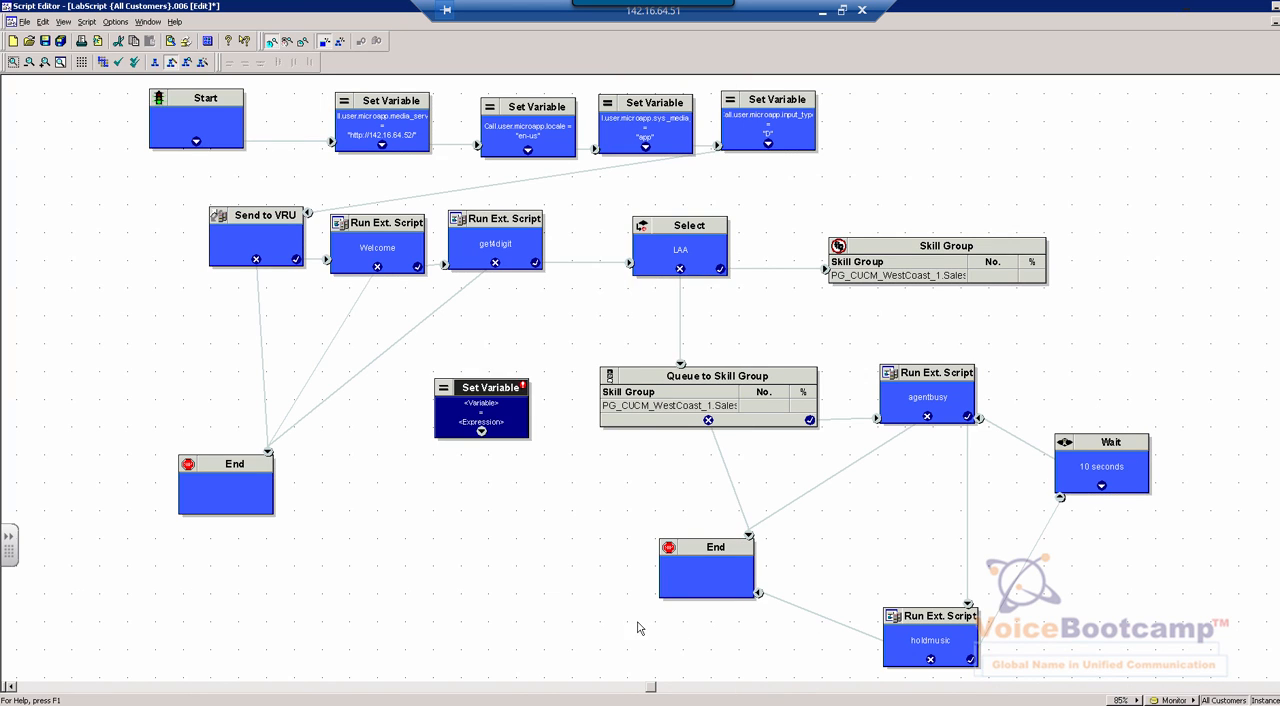
right_click(497, 412)
left_click(512, 420)
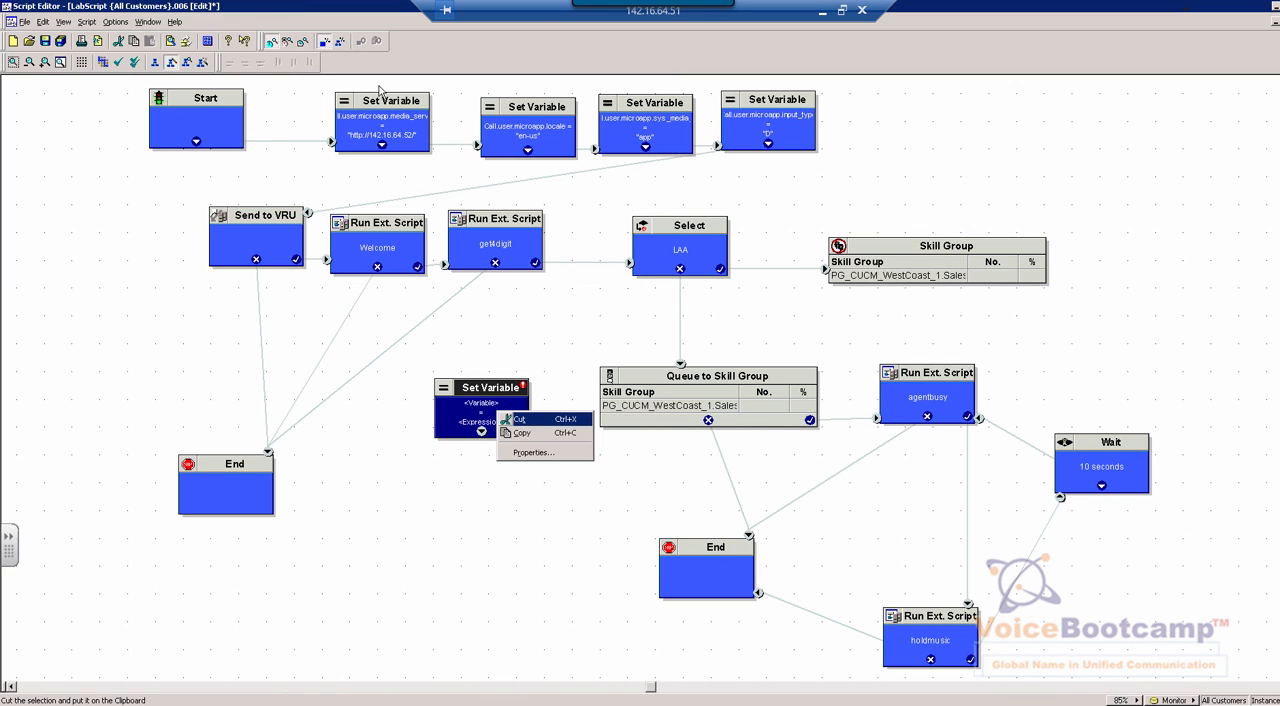
Examine the existing Set Variable nodes for the locale, the system media library and the input type
left_click(495, 122)
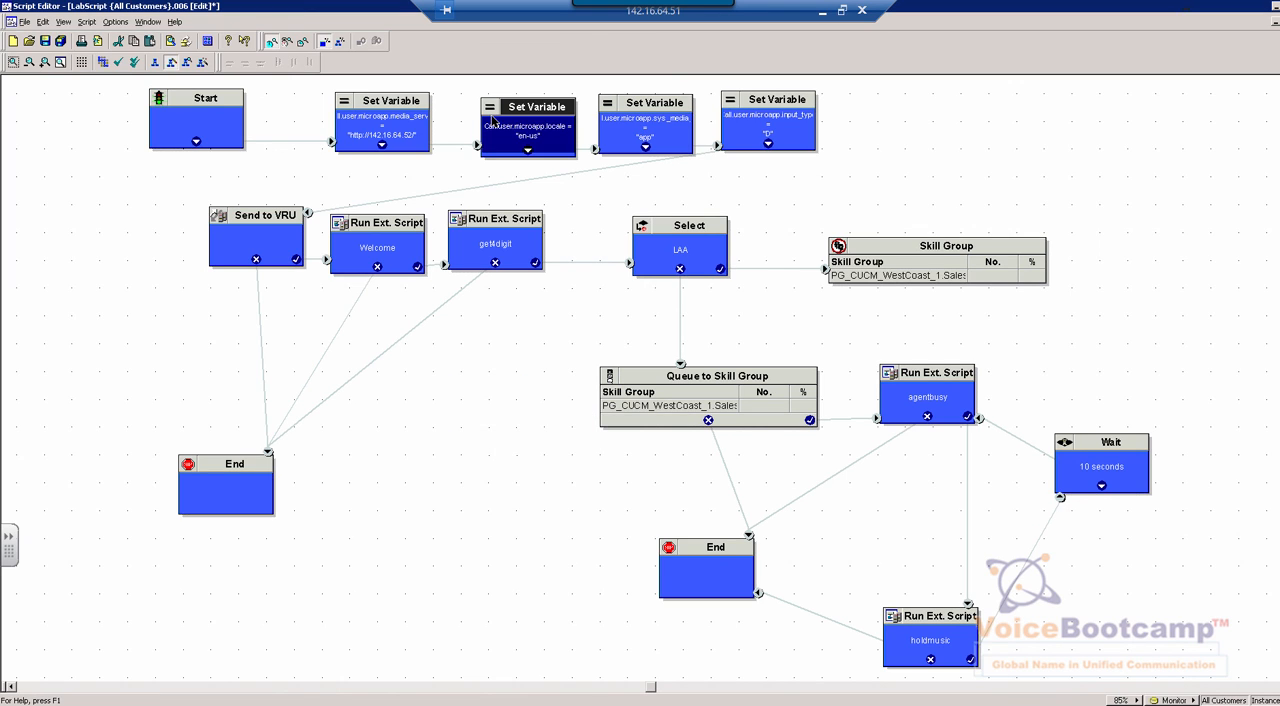
left_click(640, 122)
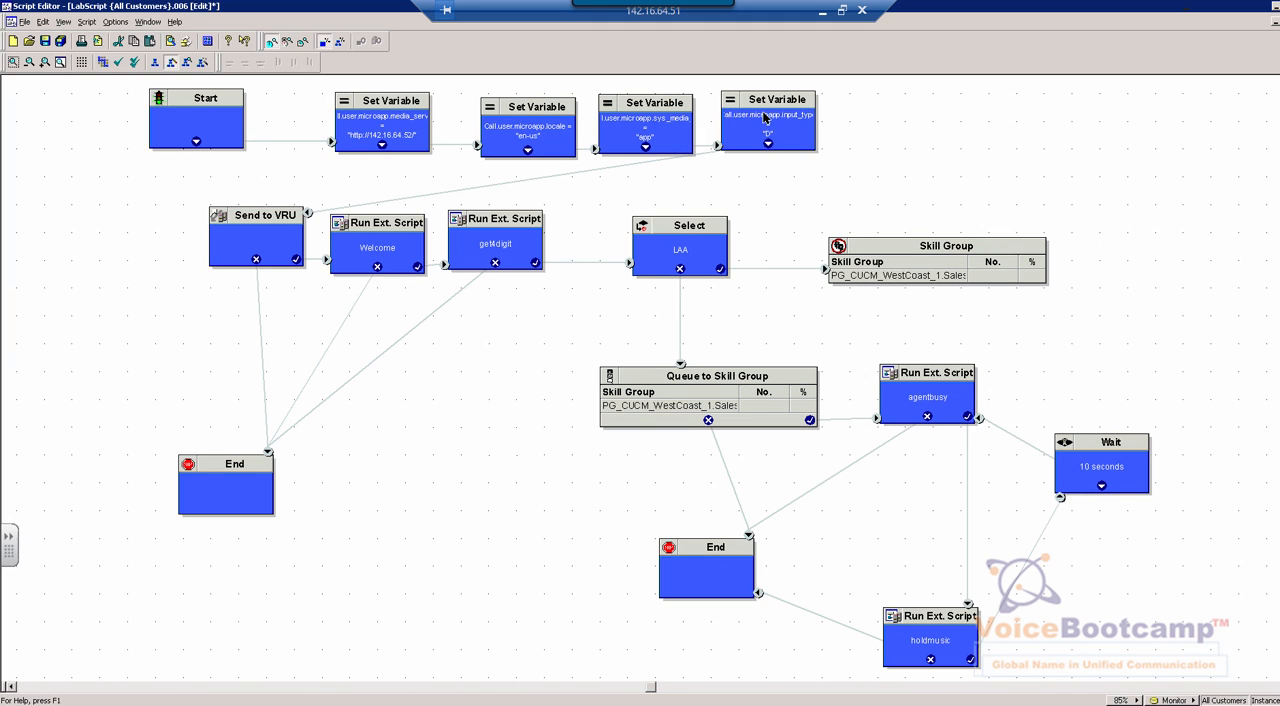
left_click(766, 120)
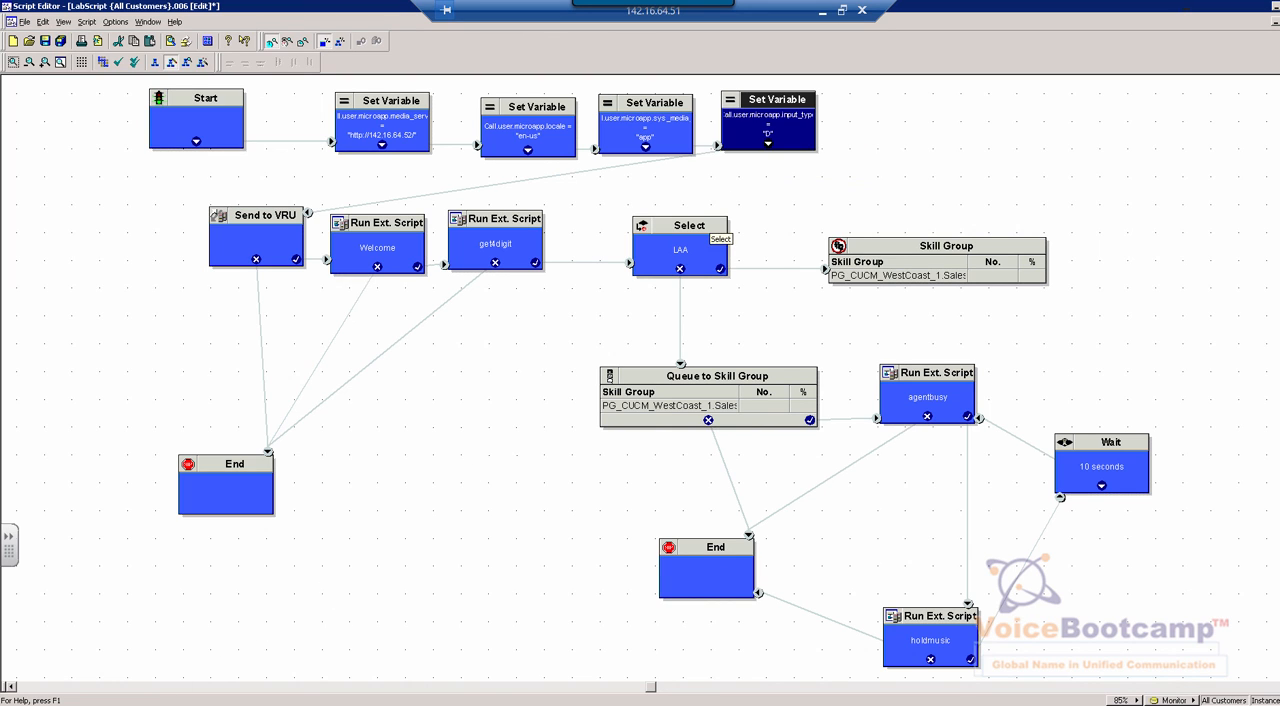
Switch to the app folder window in Windows Explorer and highlight the en-us\app part of its full network path
mouse_move(126, 704)
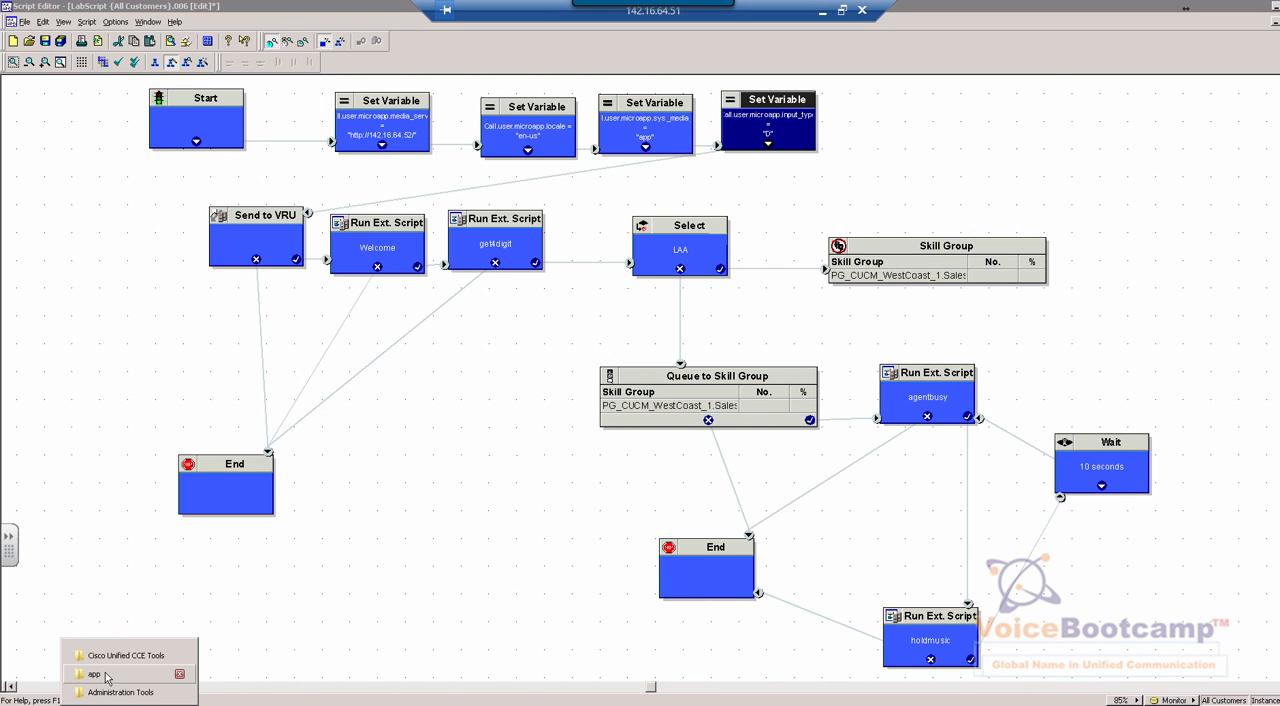
left_click(107, 678)
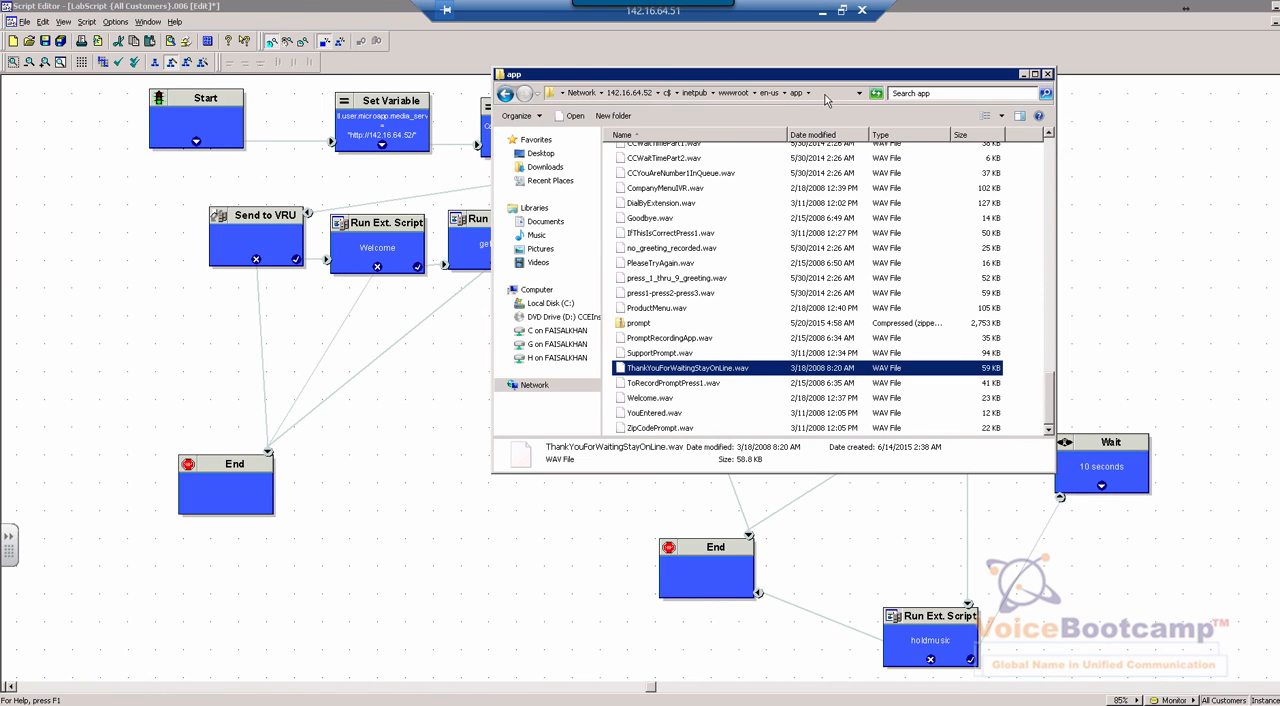
left_click(826, 98)
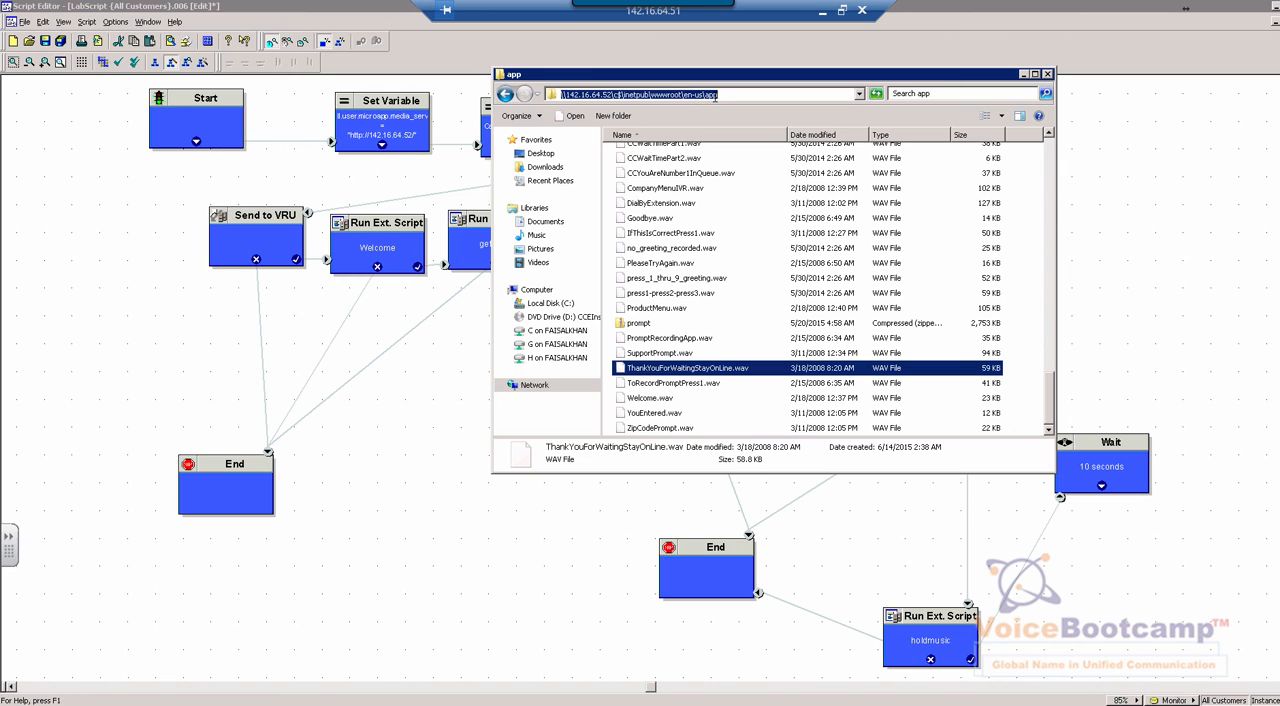
left_click_drag(723, 93, 684, 94)
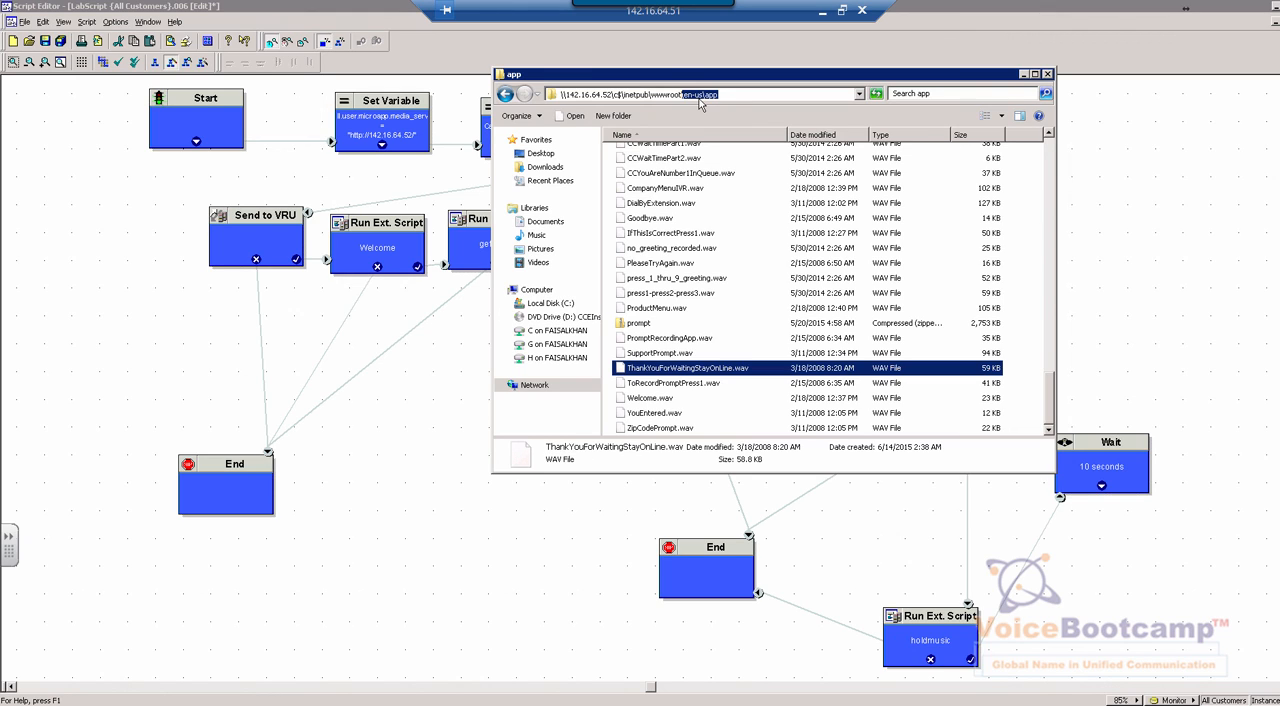
Open the properties of the media server Set Variable node and examine its object type, variable and value
left_click(397, 122)
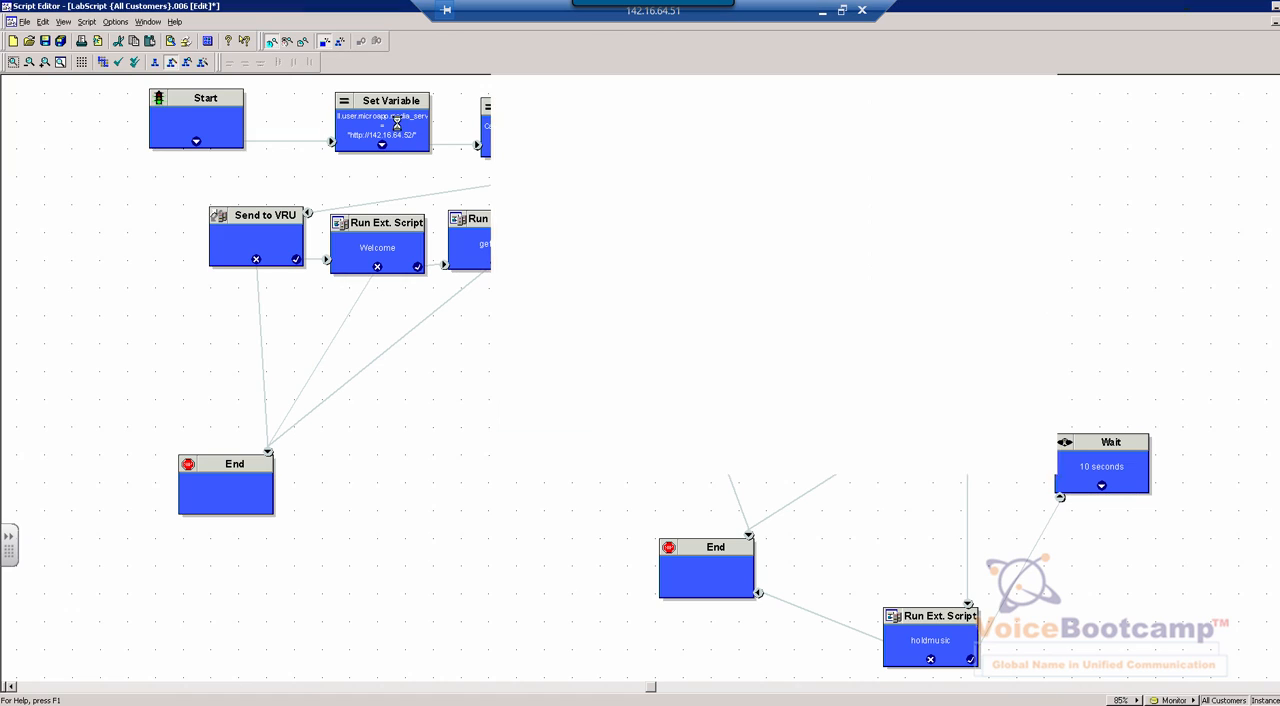
right_click(399, 124)
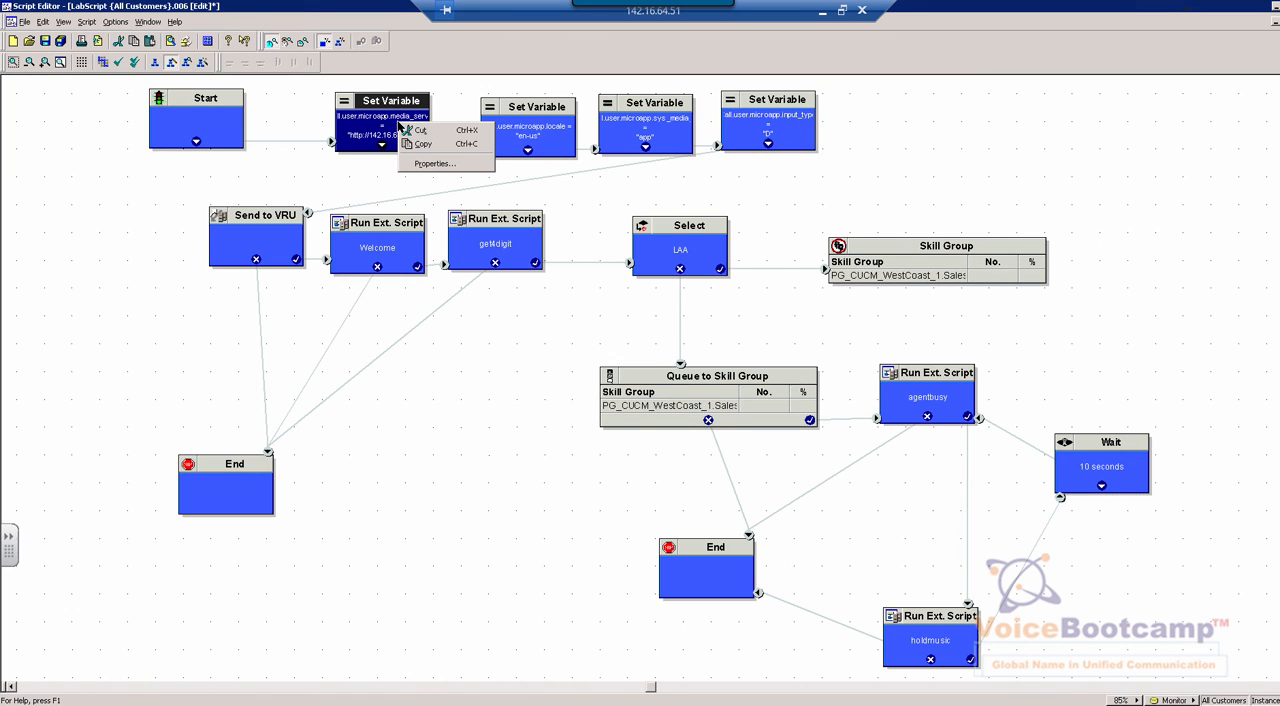
left_click(434, 164)
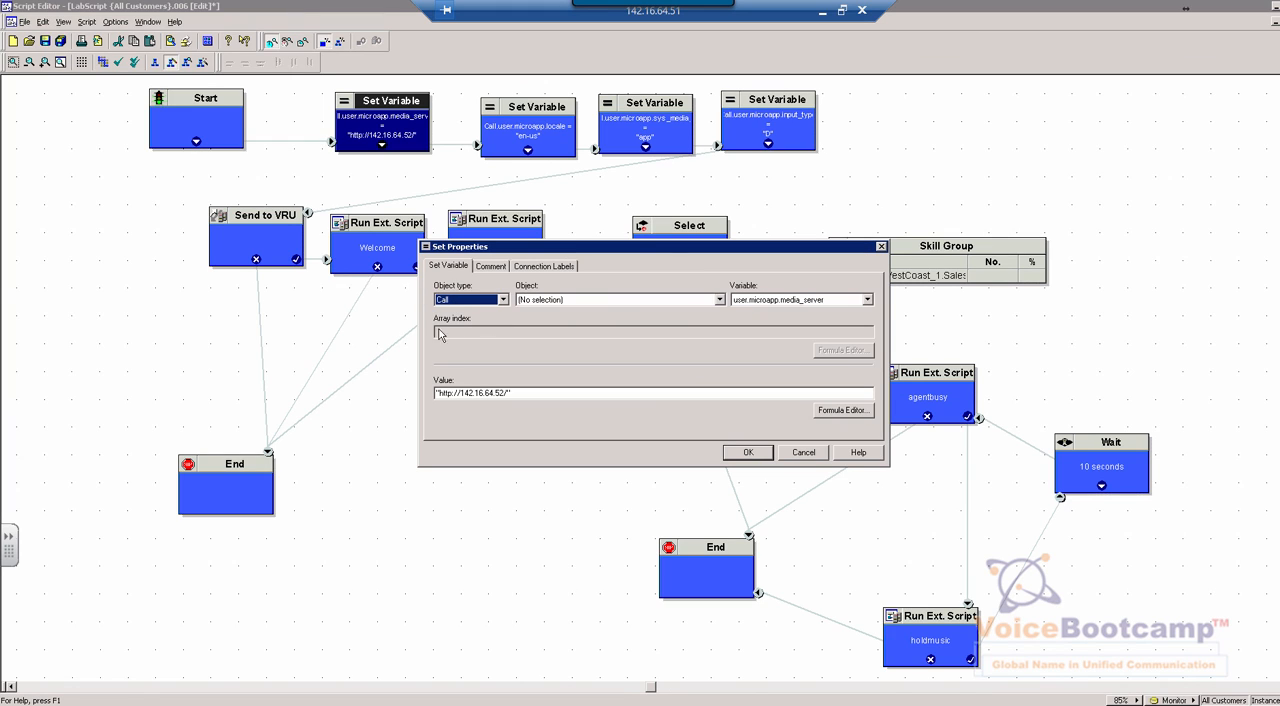
left_click(503, 300)
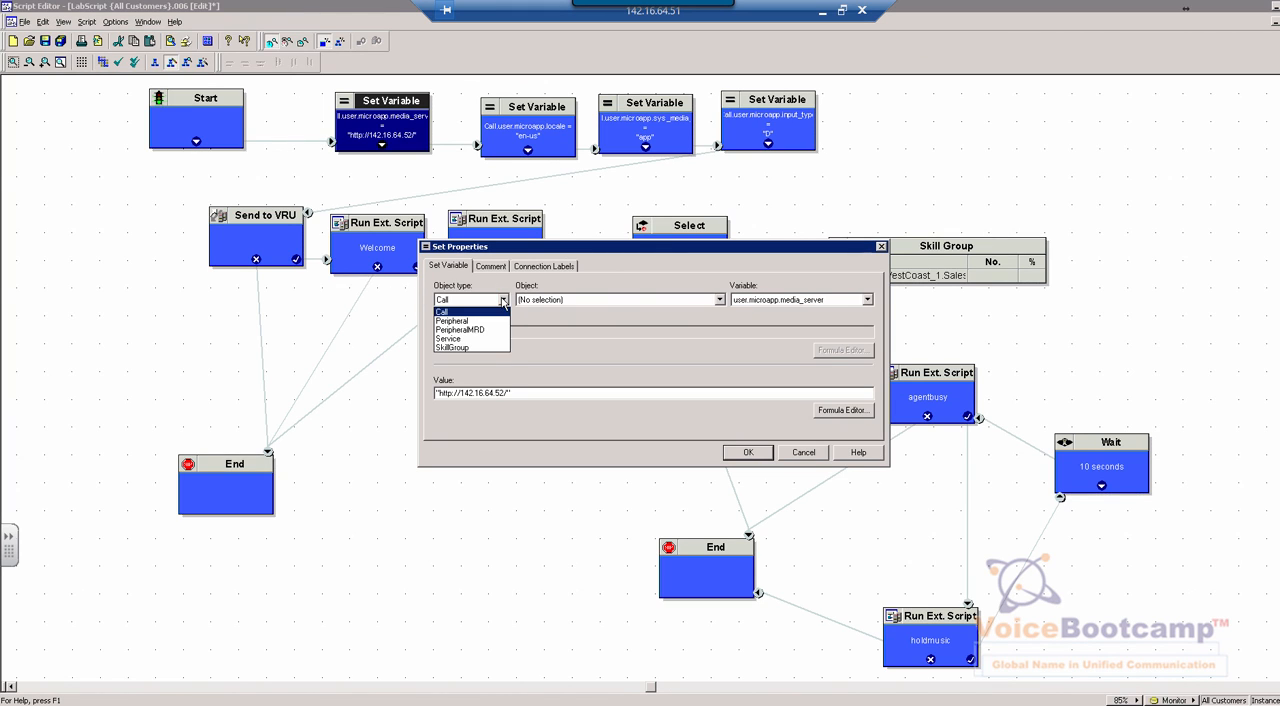
left_click(573, 306)
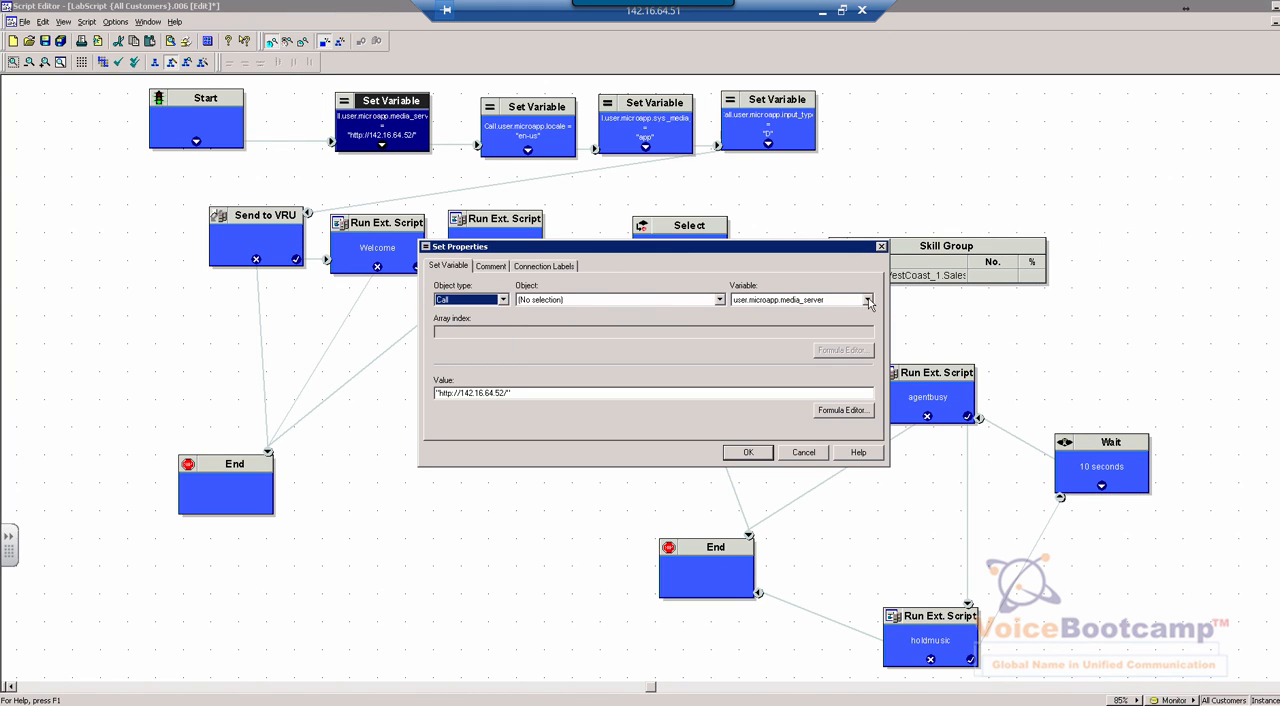
left_click(868, 300)
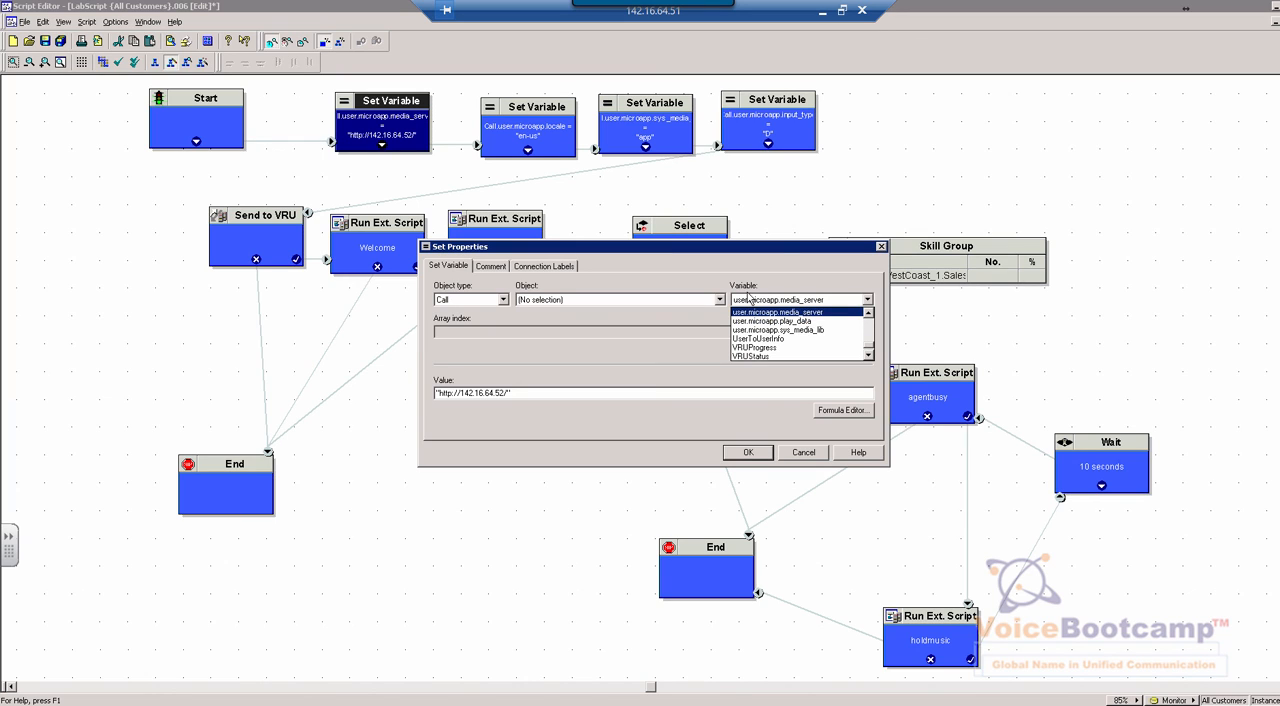
left_click(460, 418)
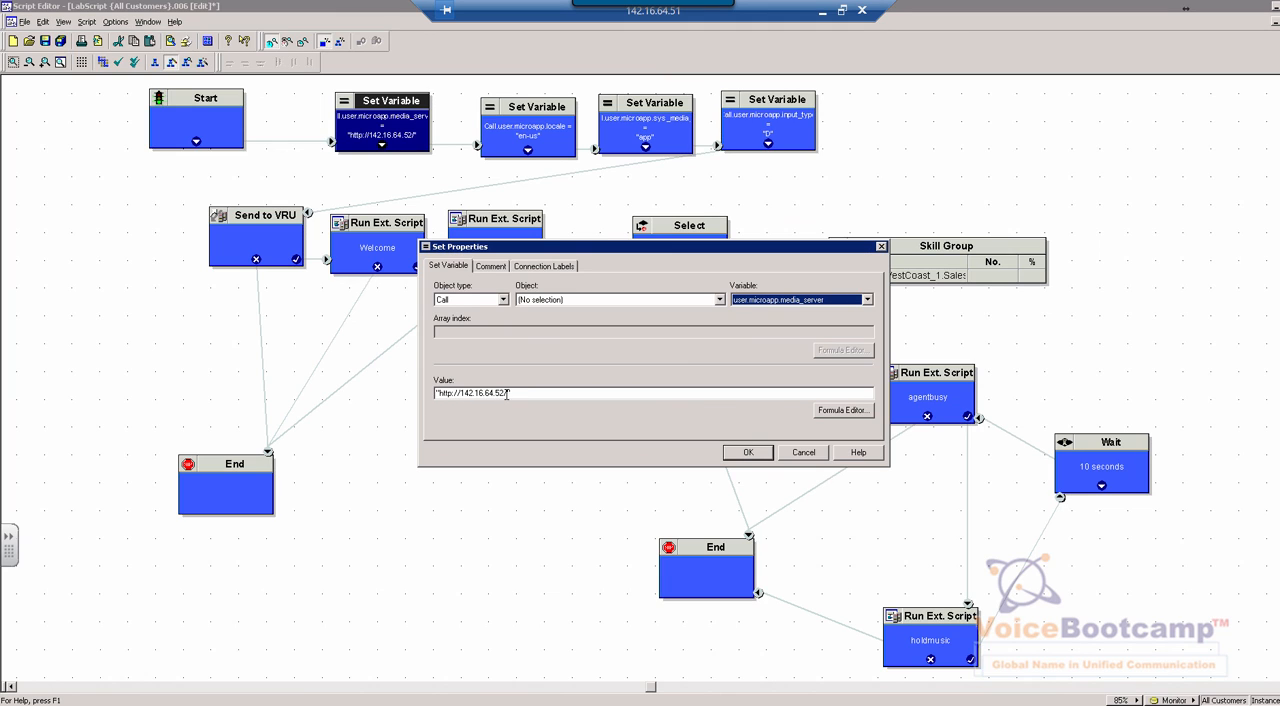
mouse_move(496, 393)
left_mouse_down()
mouse_move(440, 395)
mouse_move(509, 393)
left_mouse_up()
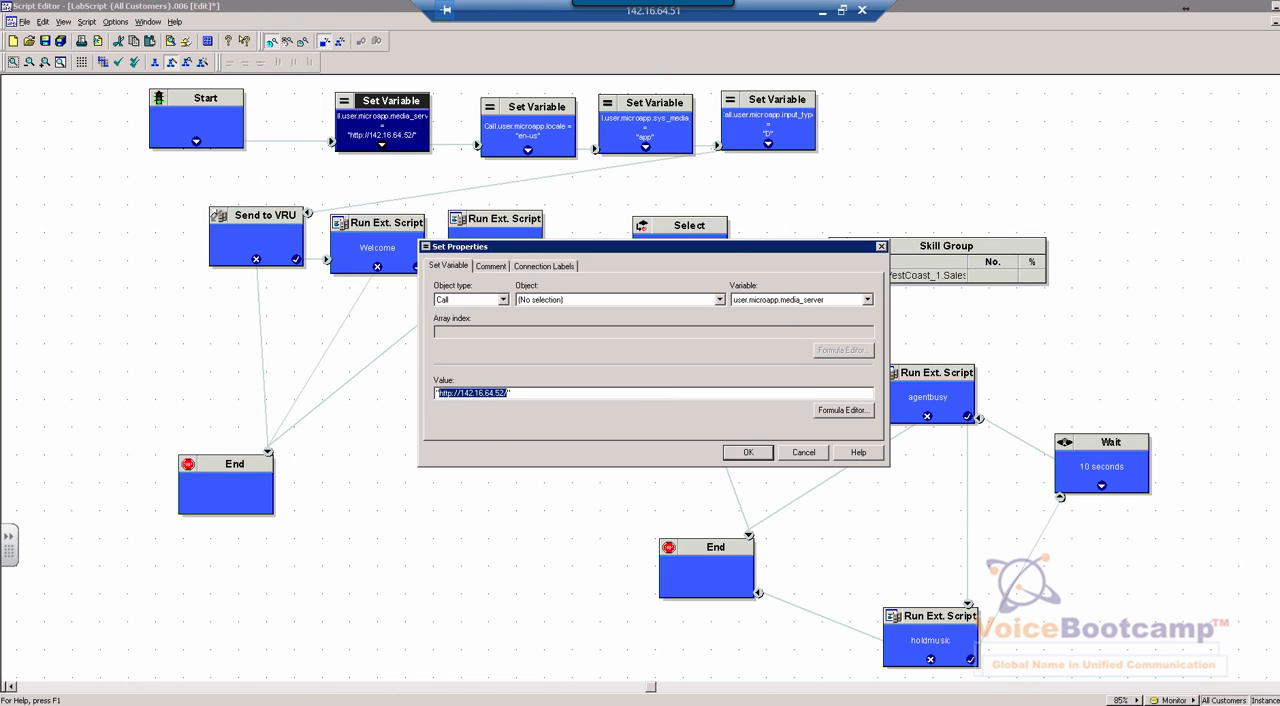
Compare the media server value with the server part of the app folder's path, and close the node's properties without changes
left_click(130, 704)
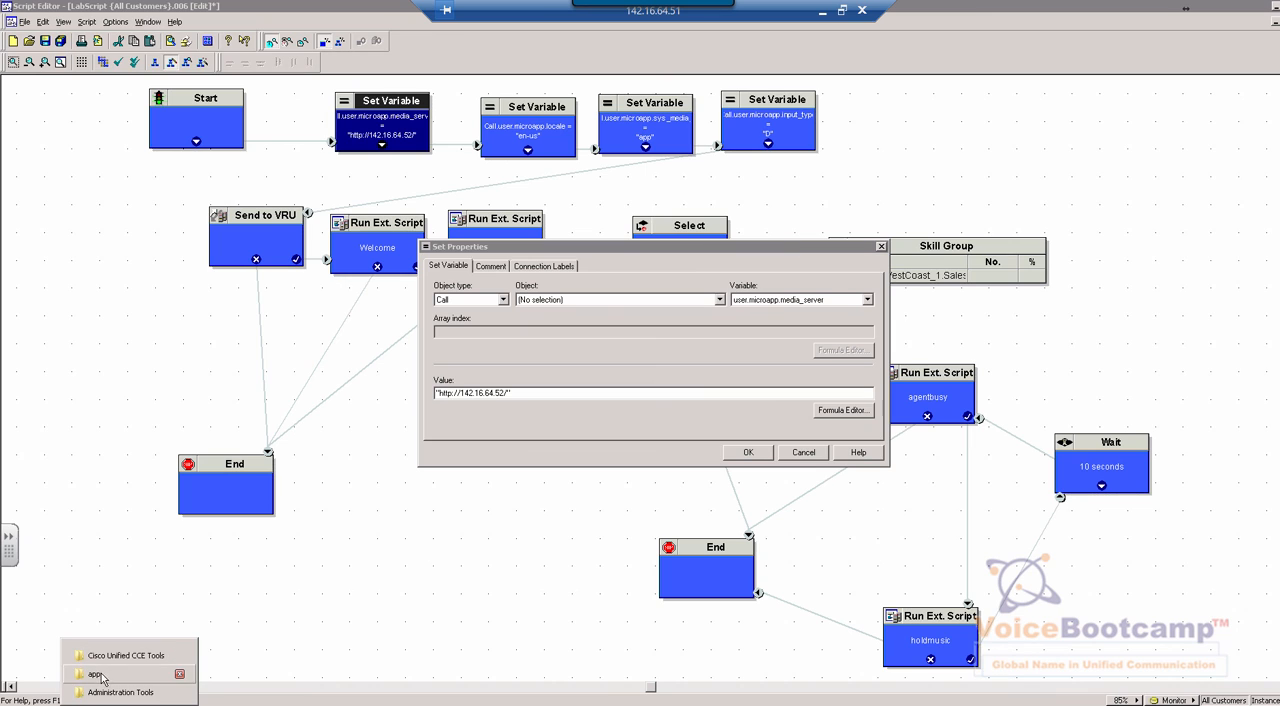
left_click(96, 674)
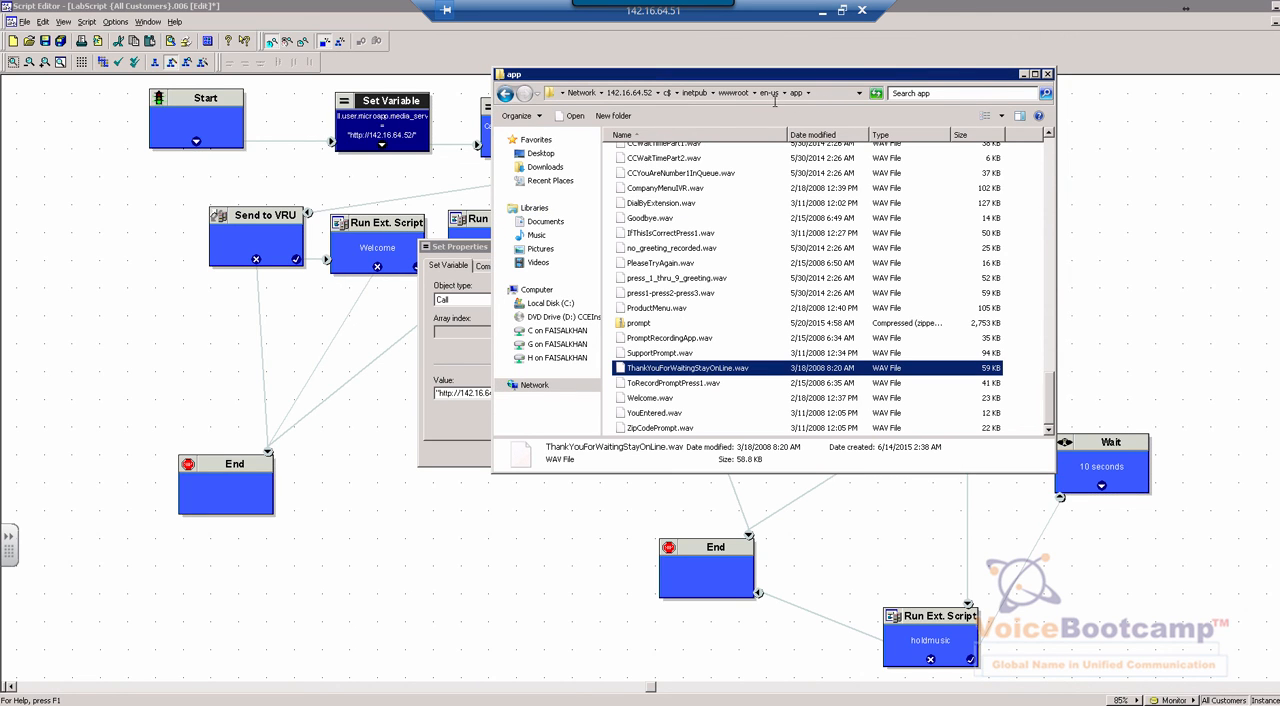
left_click(774, 96)
left_click_drag(681, 94, 489, 83)
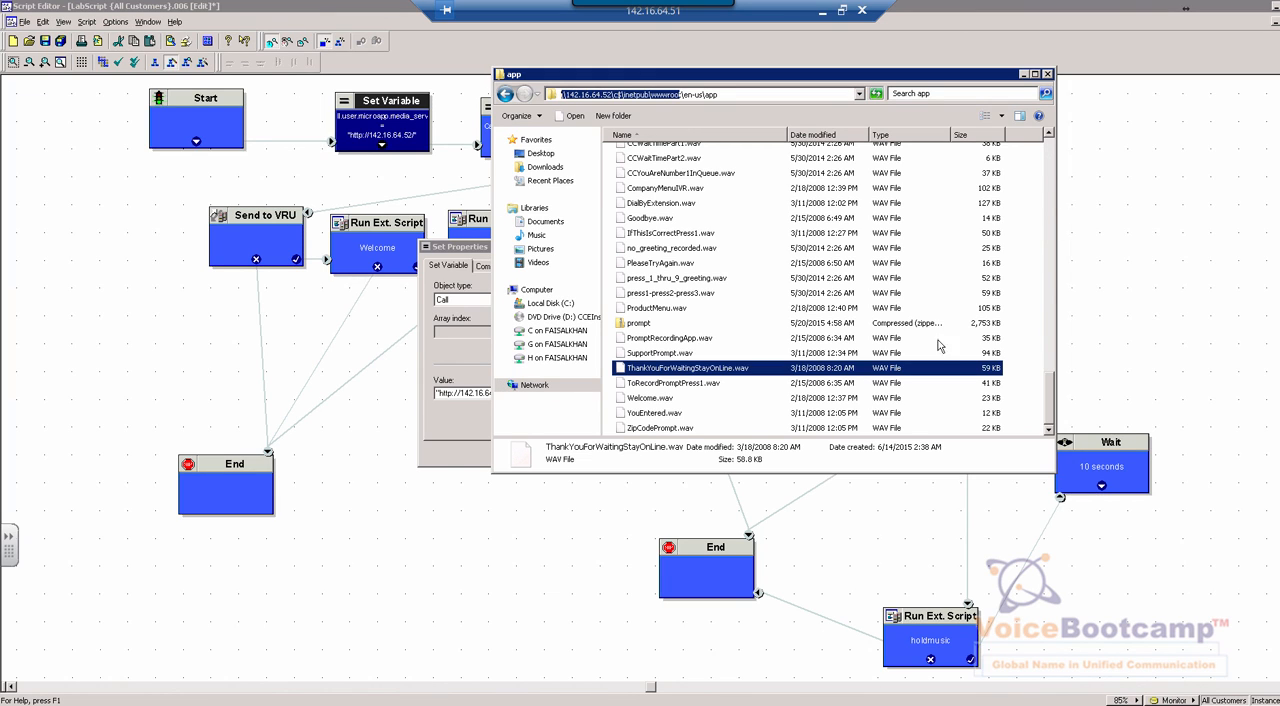
left_click(477, 442)
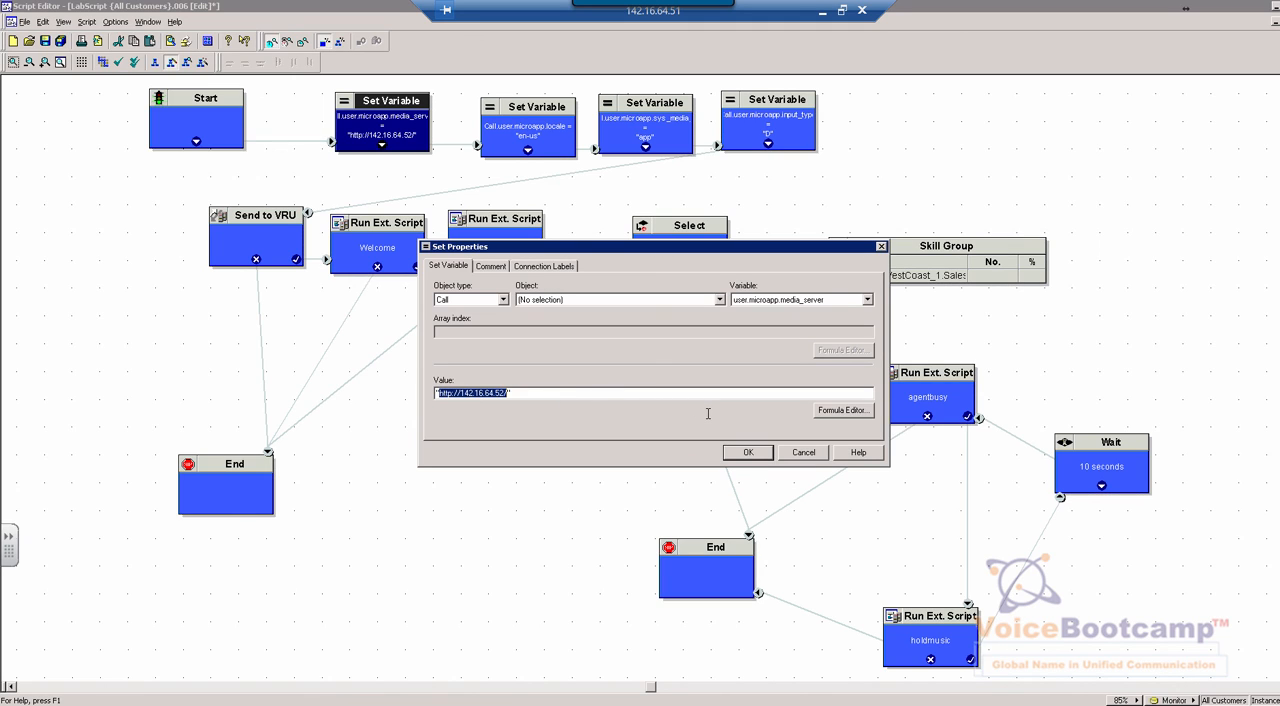
left_click(803, 453)
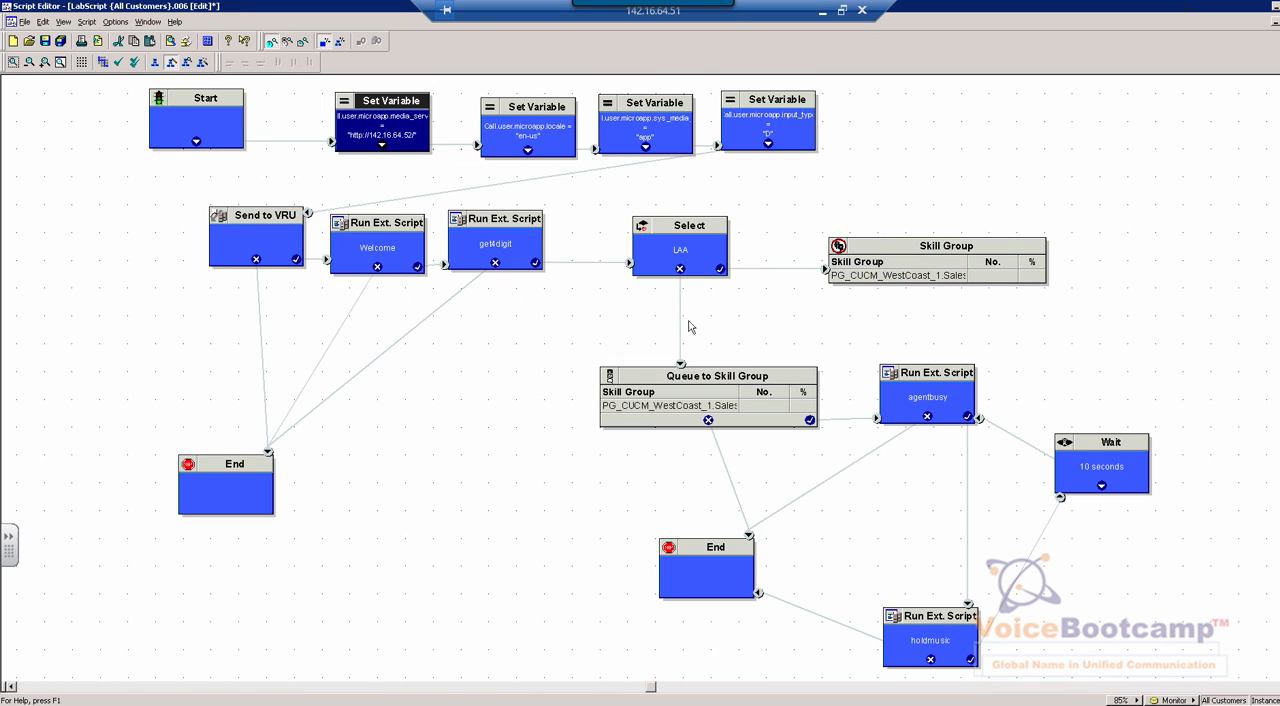
Open the properties of the locale Set Variable node and examine its variable and value
left_click(507, 124)
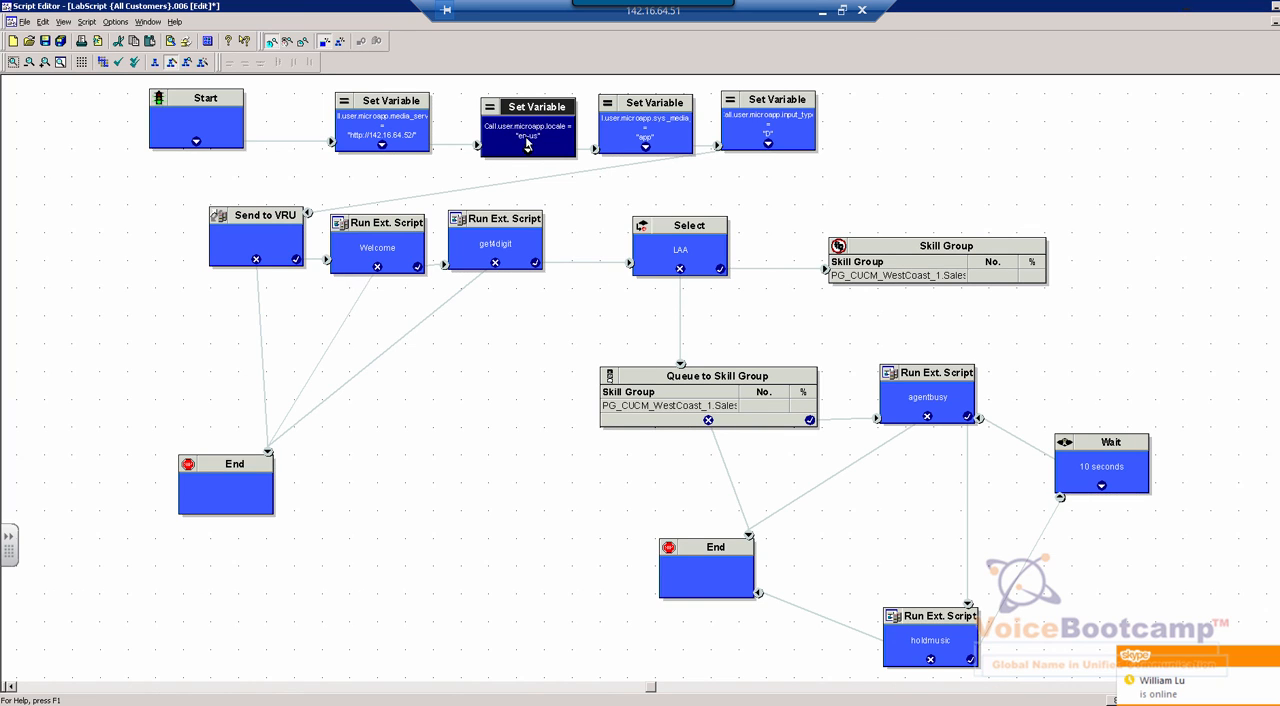
right_click(555, 139)
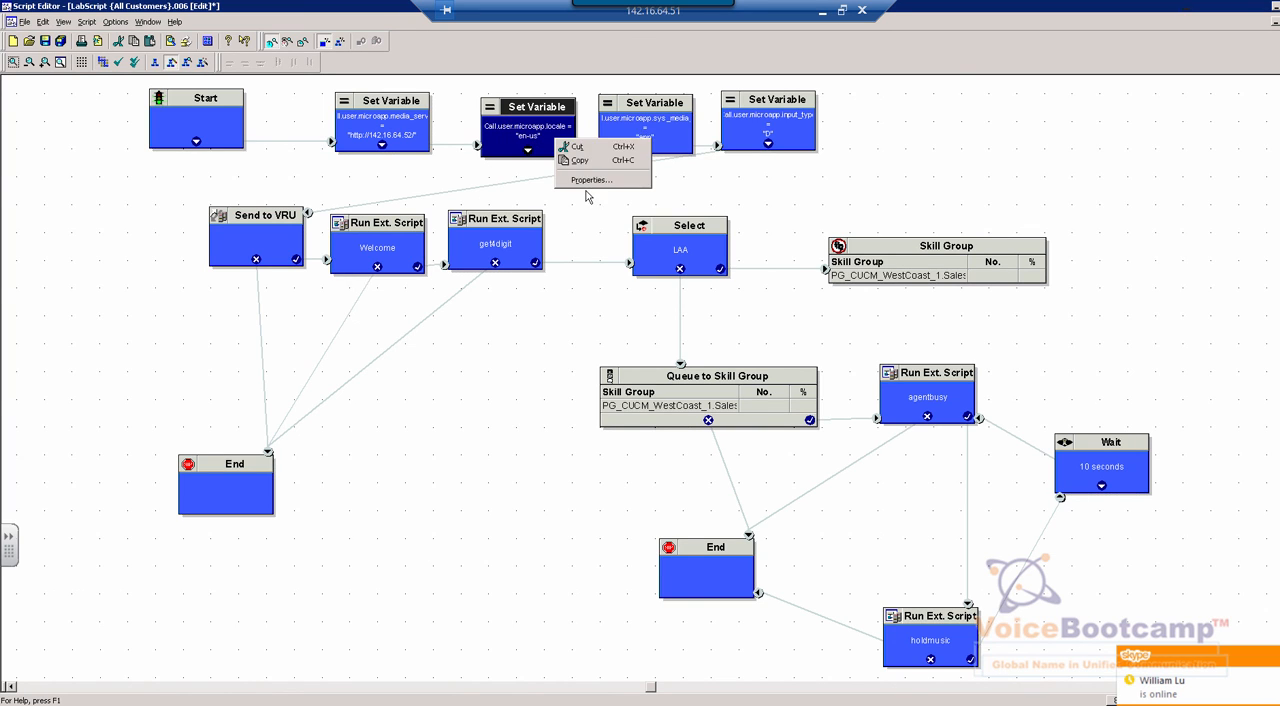
left_click(590, 180)
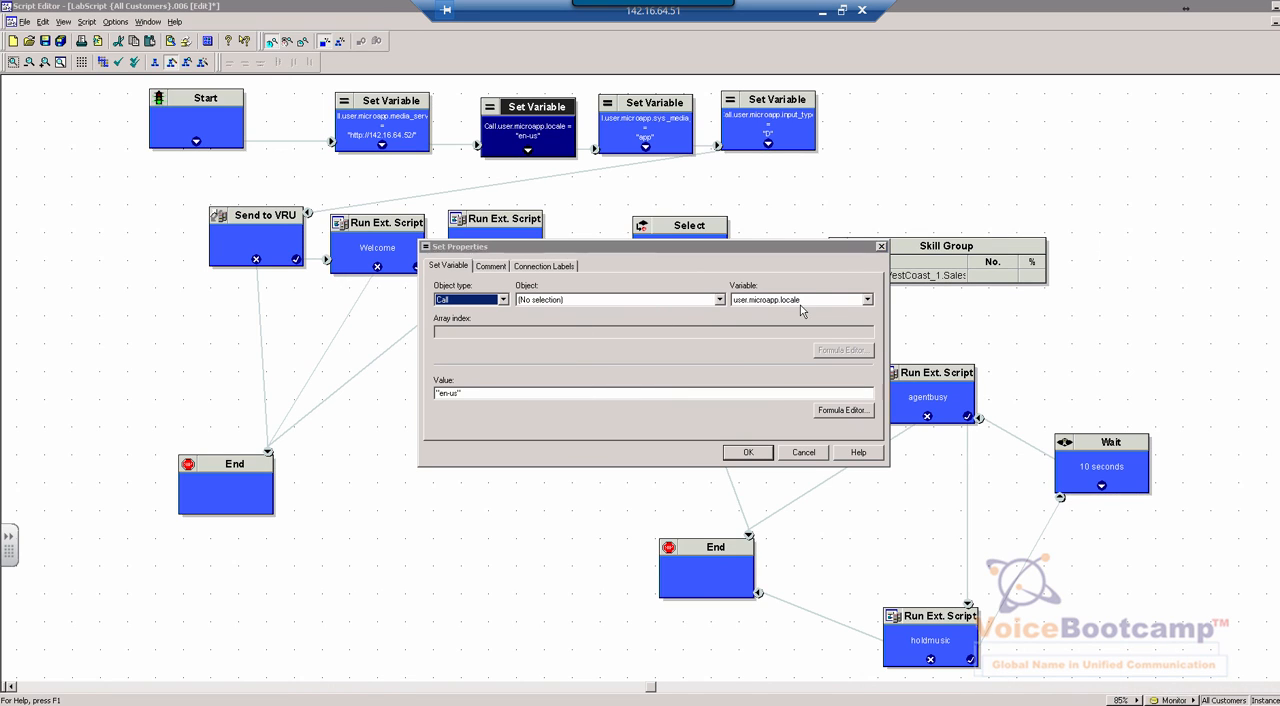
left_click(871, 303)
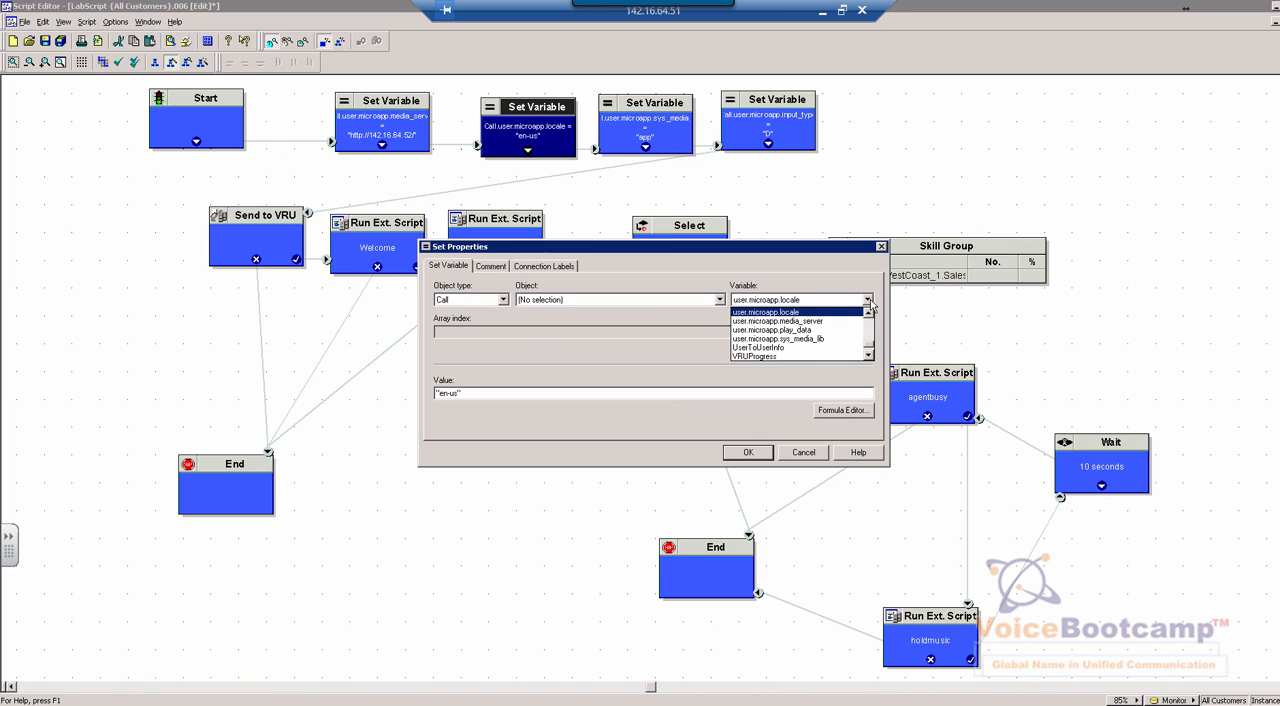
left_click(870, 304)
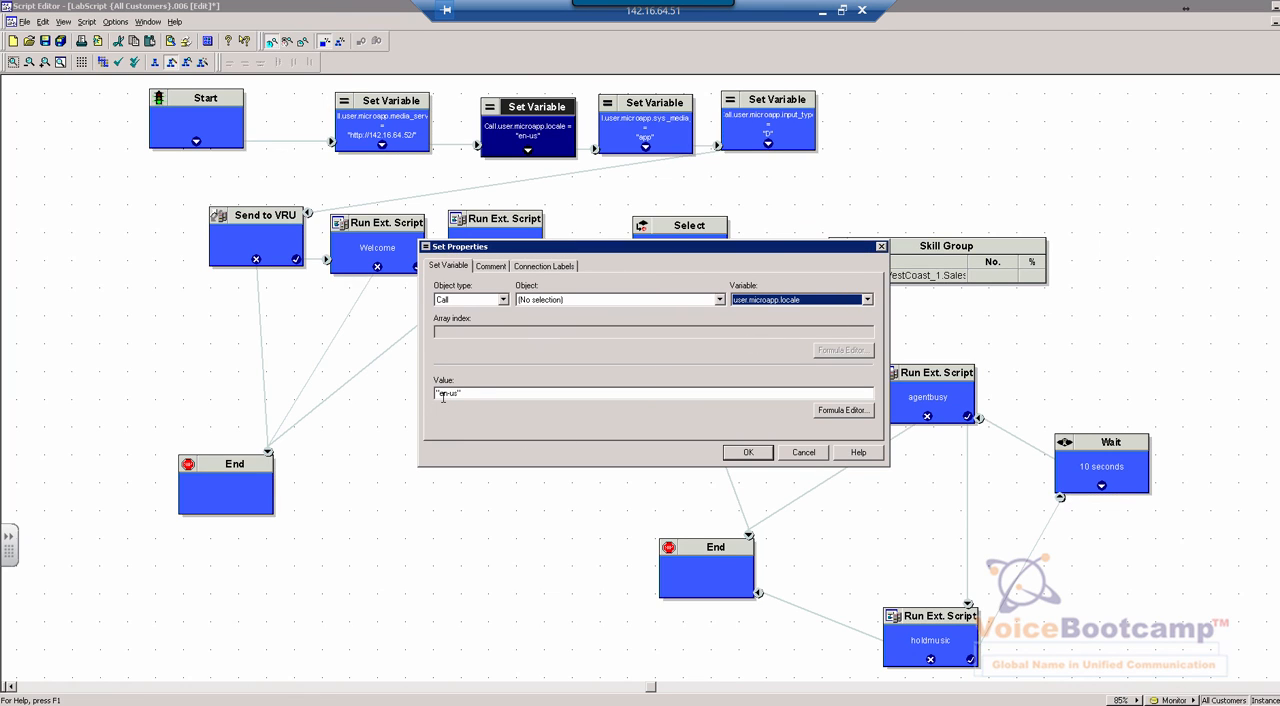
left_click_drag(463, 393, 440, 393)
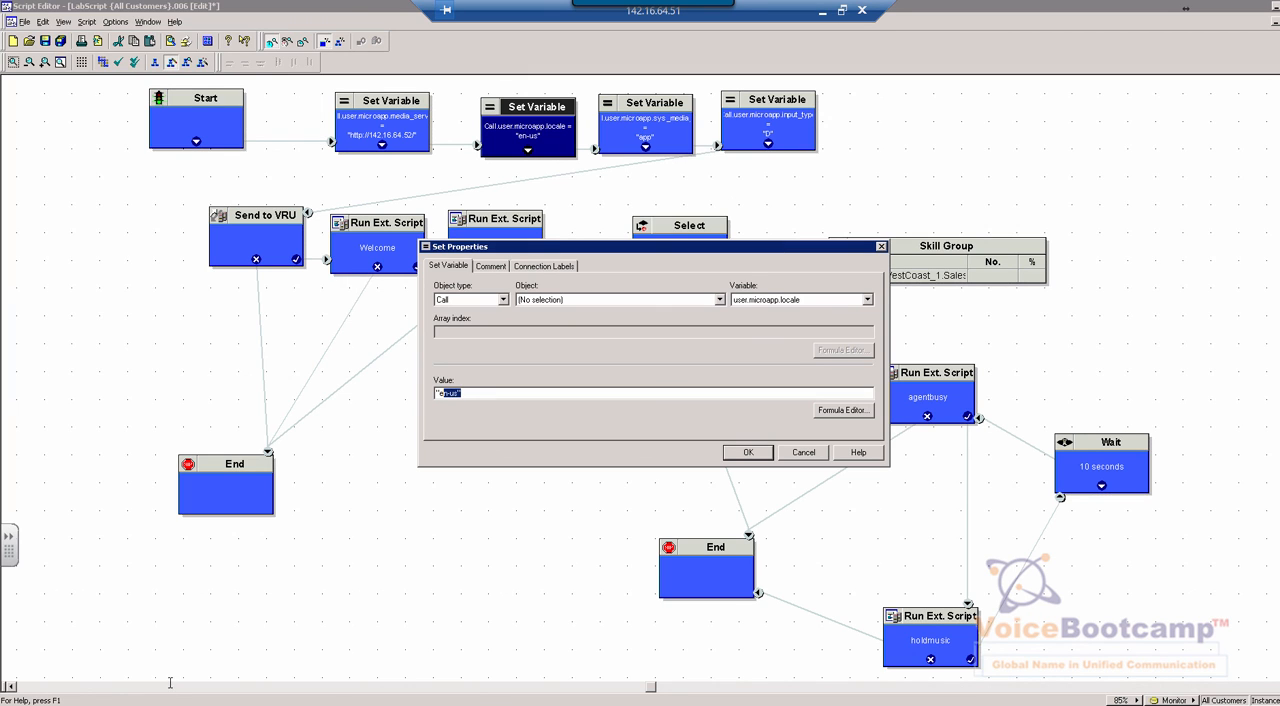
Compare the locale value with the en-us part of the app folder's path in Windows Explorer, and close the node's properties without changes
left_click(130, 704)
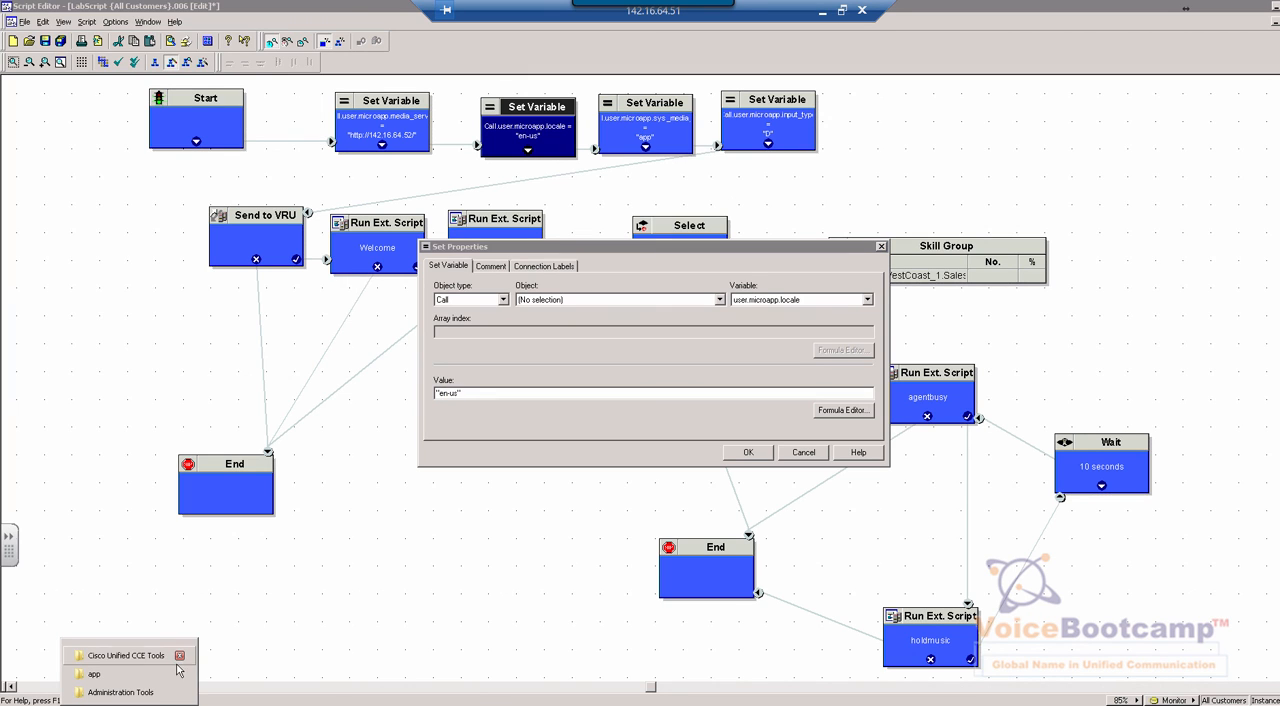
left_click(119, 680)
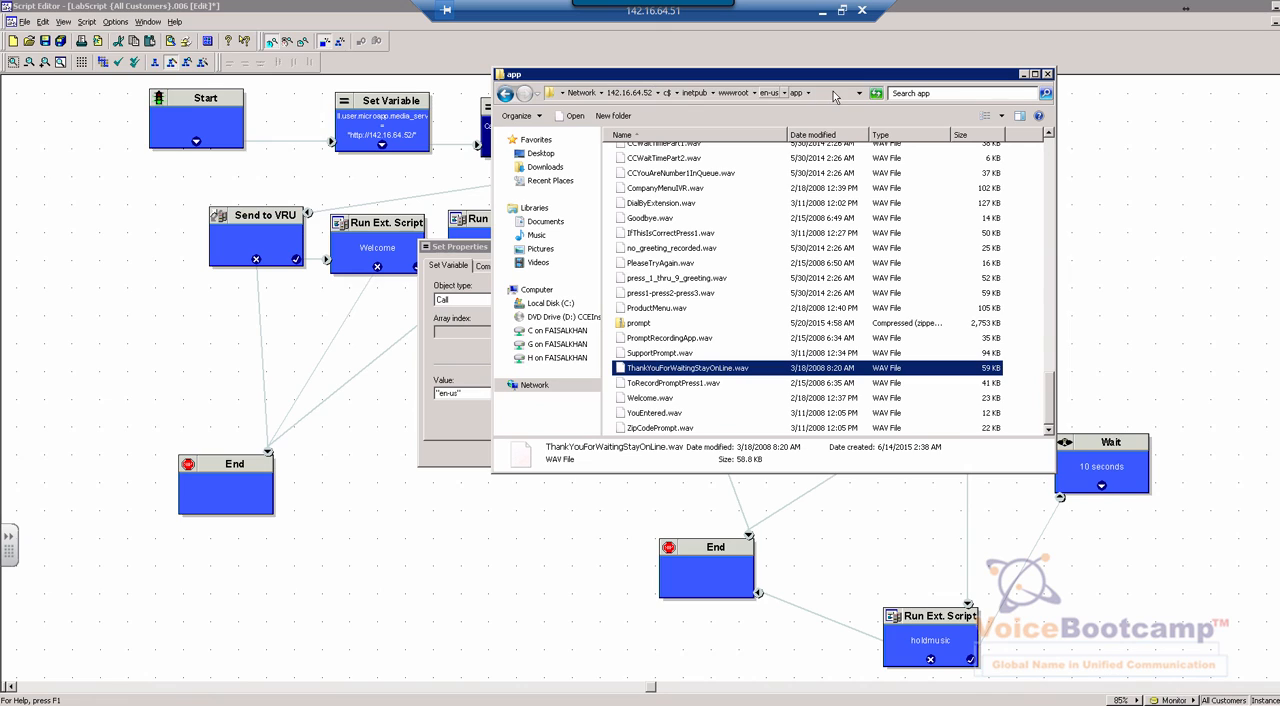
left_click(834, 93)
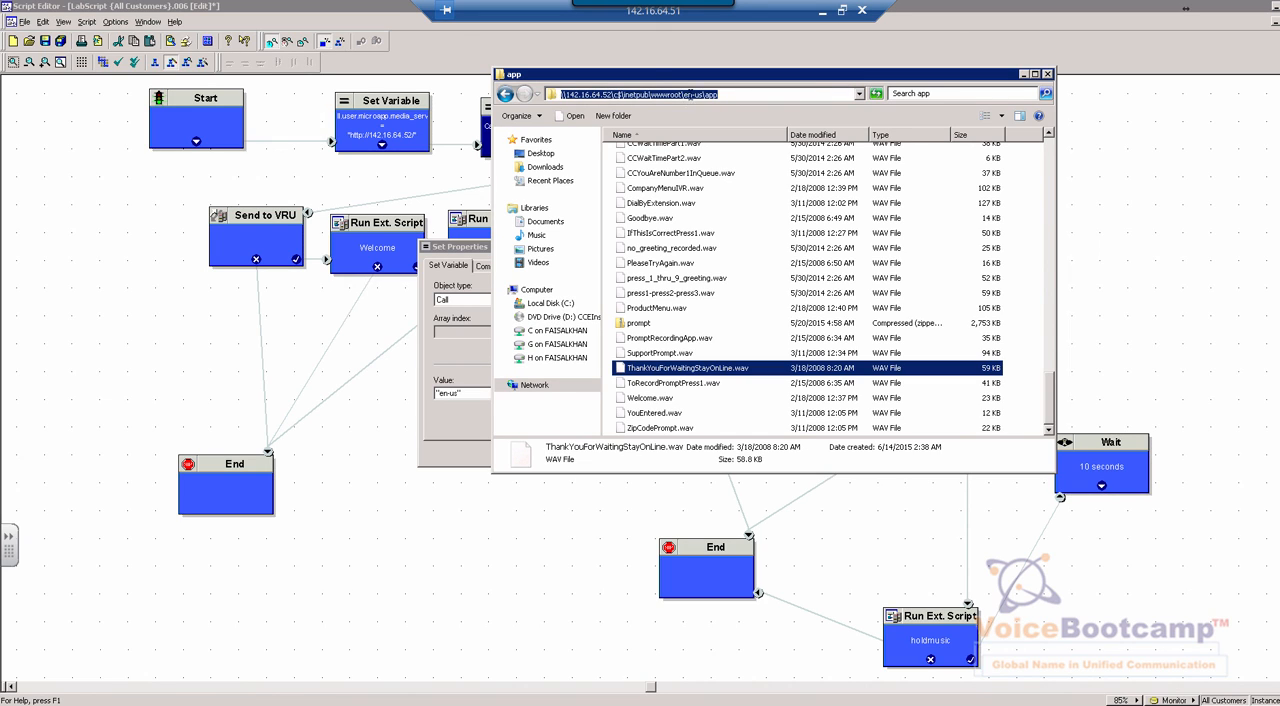
double_click(702, 95)
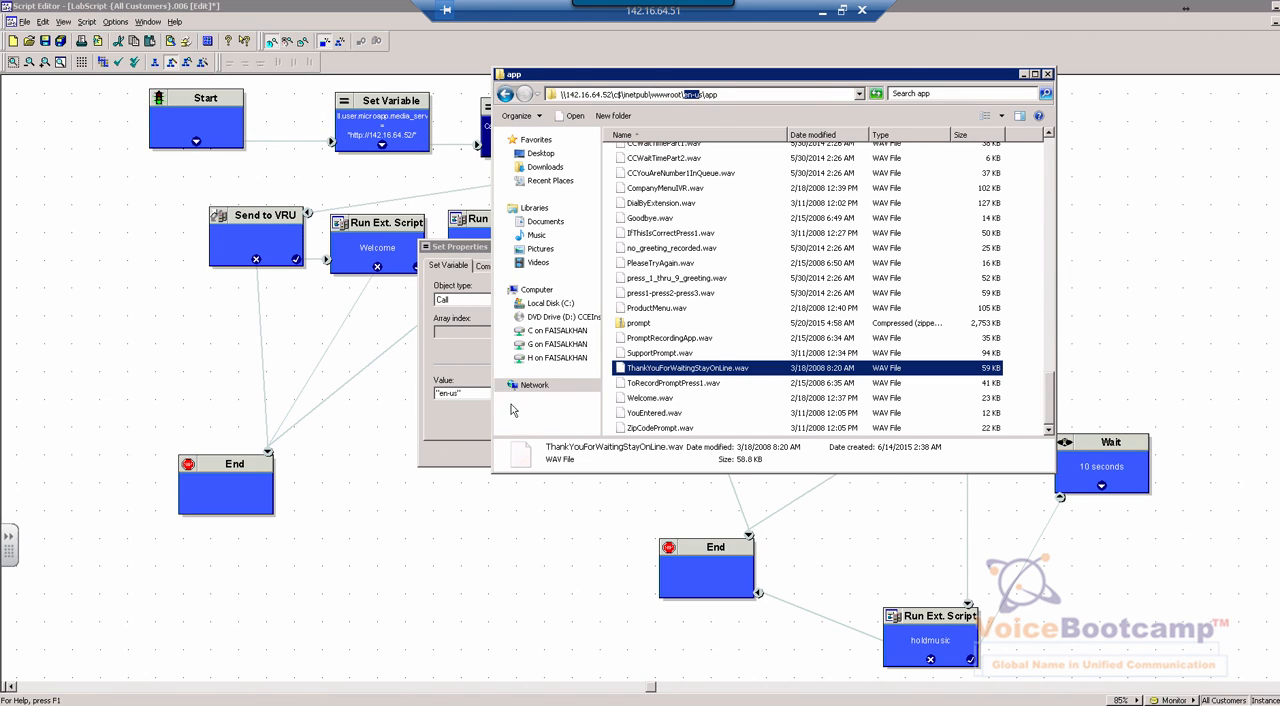
left_click(480, 460)
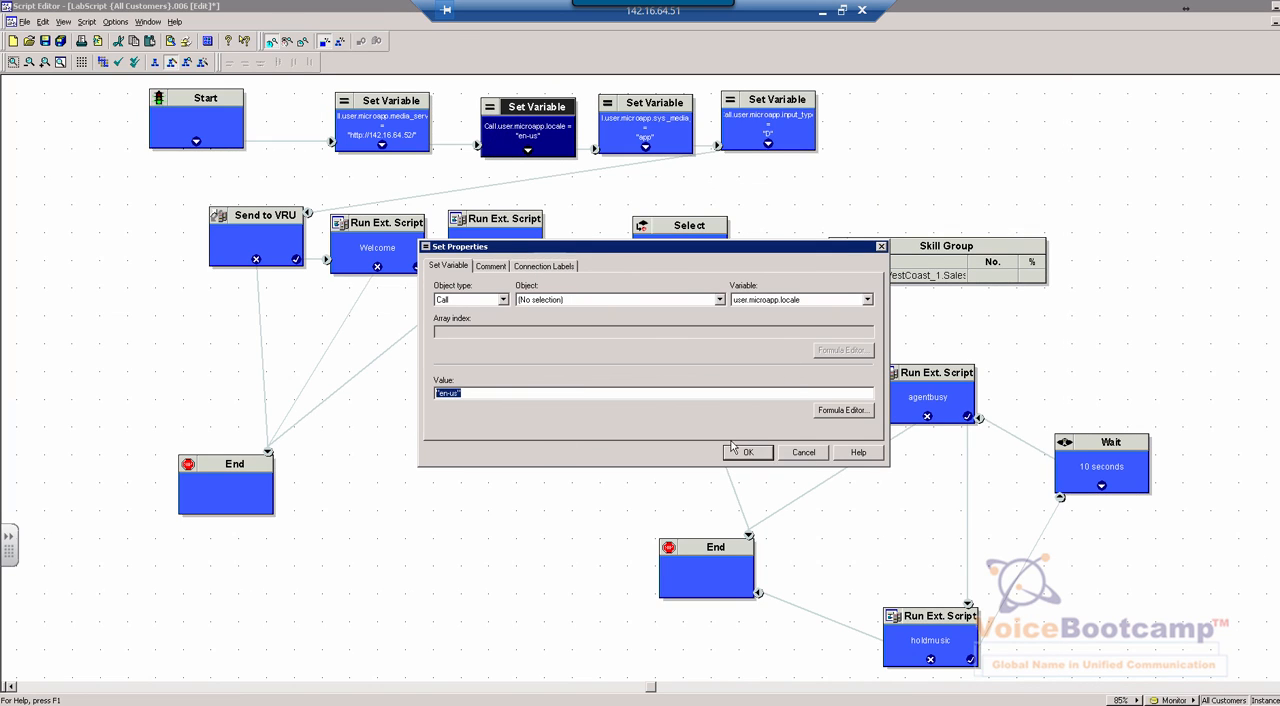
left_click(804, 452)
Open the properties of the media library Set Variable node and examine its variable and value
left_click(668, 144)
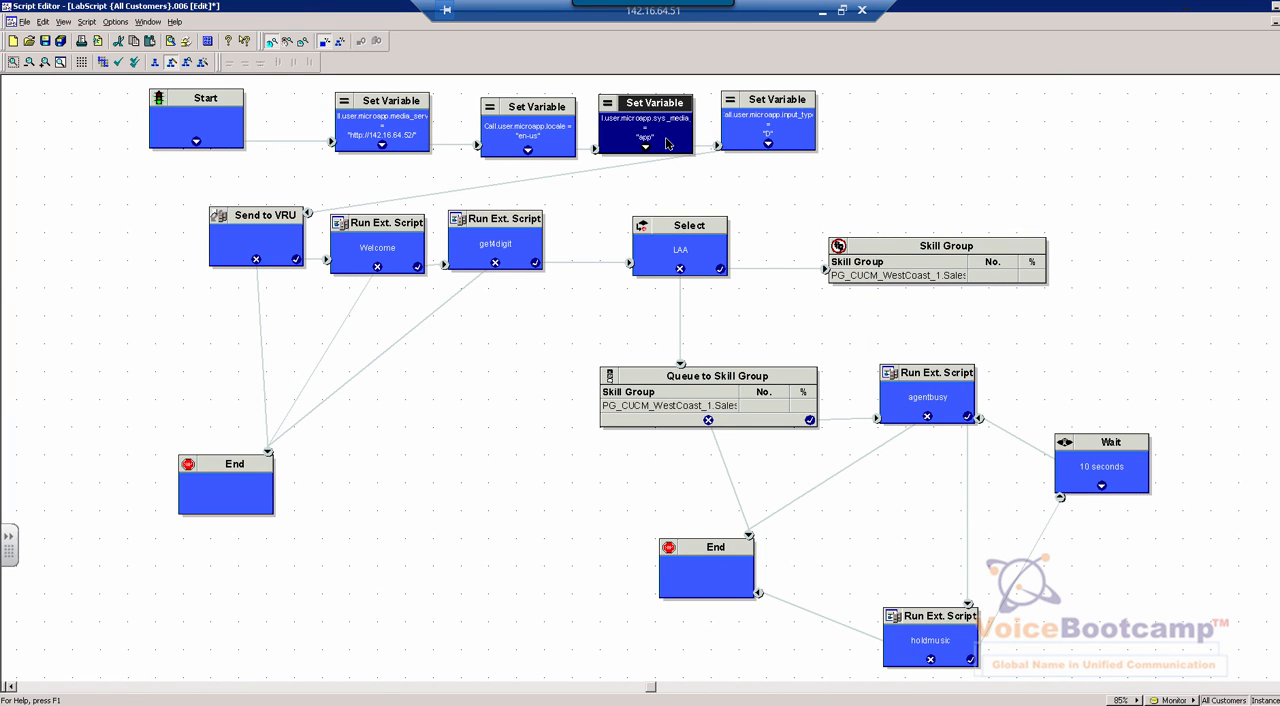
right_click(667, 144)
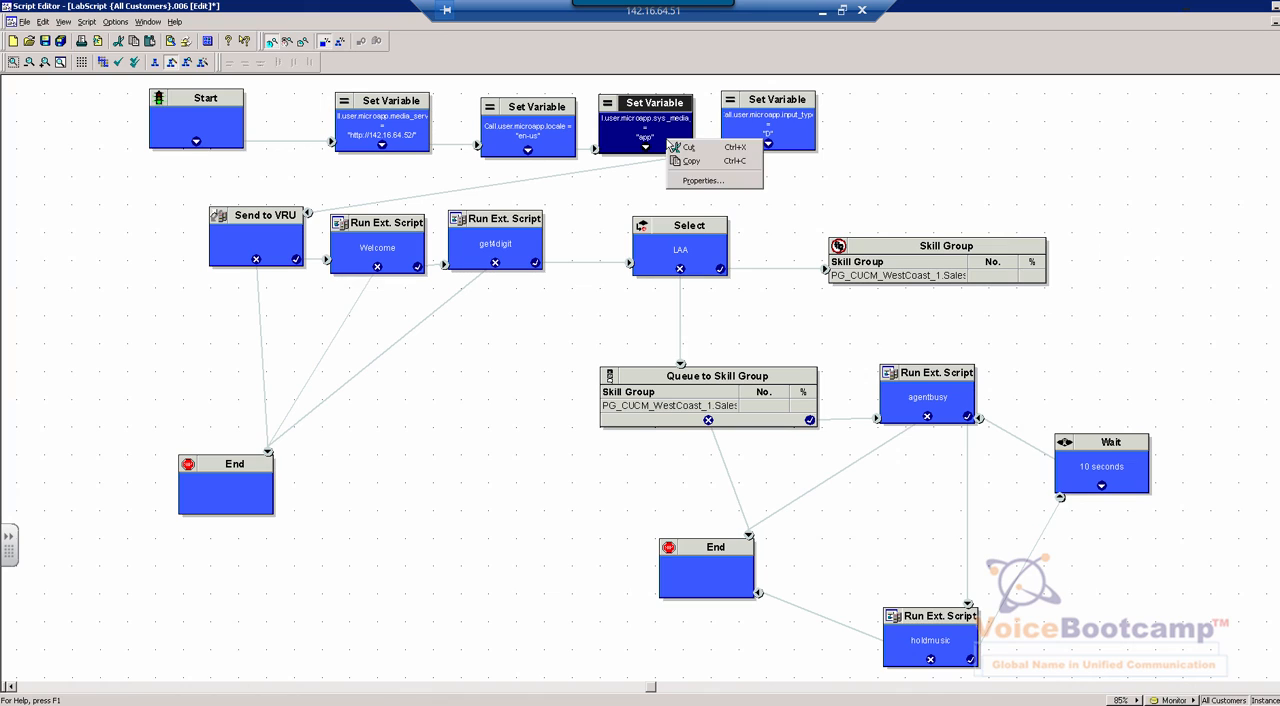
left_click(692, 181)
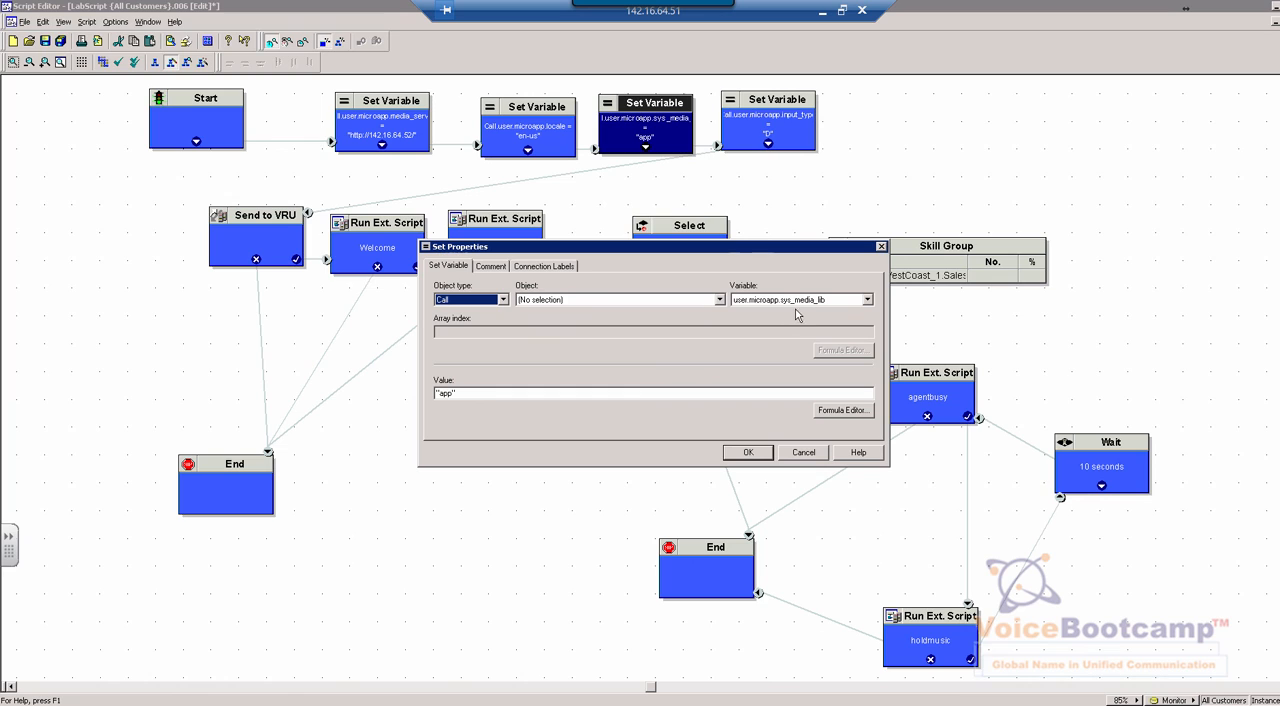
left_click(867, 300)
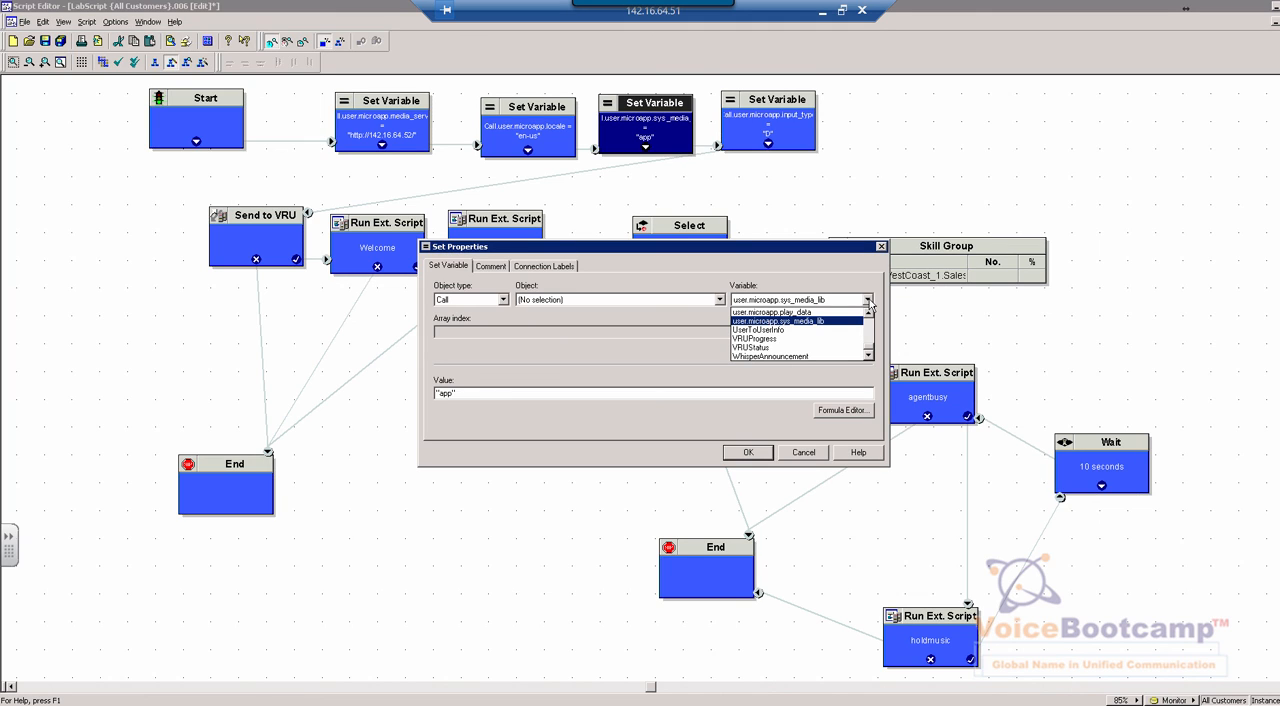
left_click(867, 300)
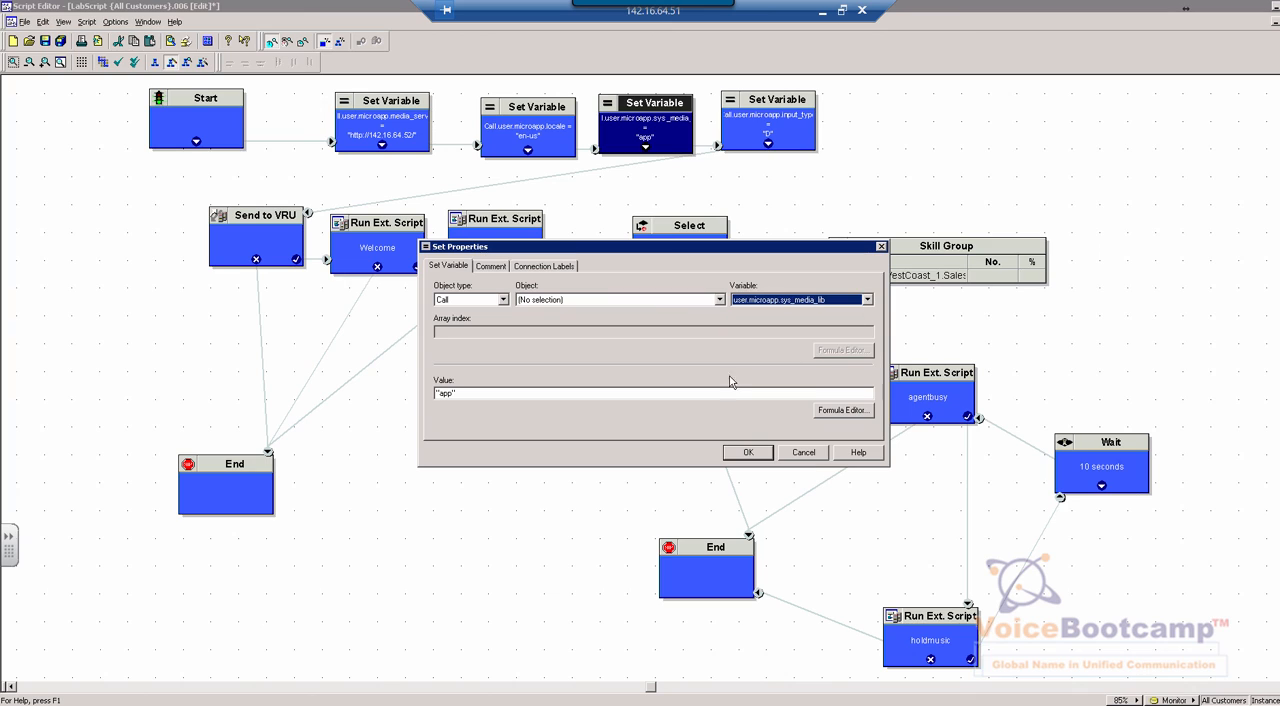
double_click(446, 393)
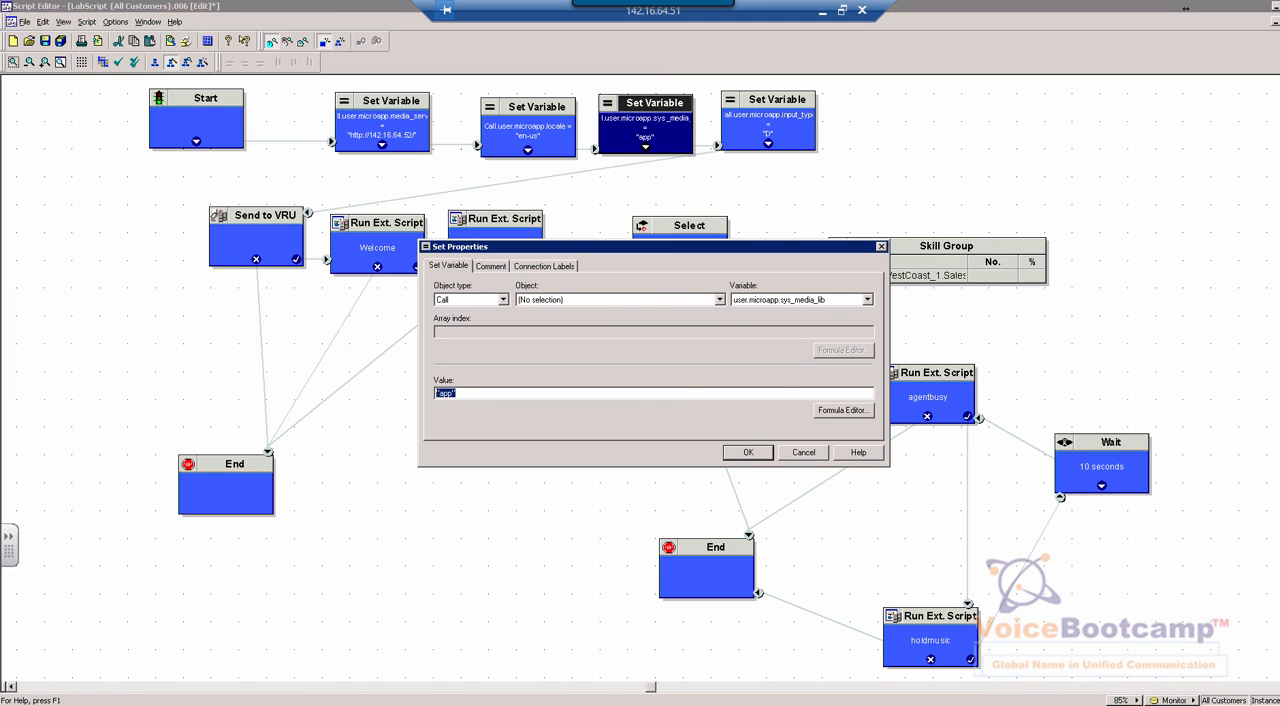
Compare the library value with the last part of the app folder's path, and close the folder window and the node's properties without changes
left_click(129, 705)
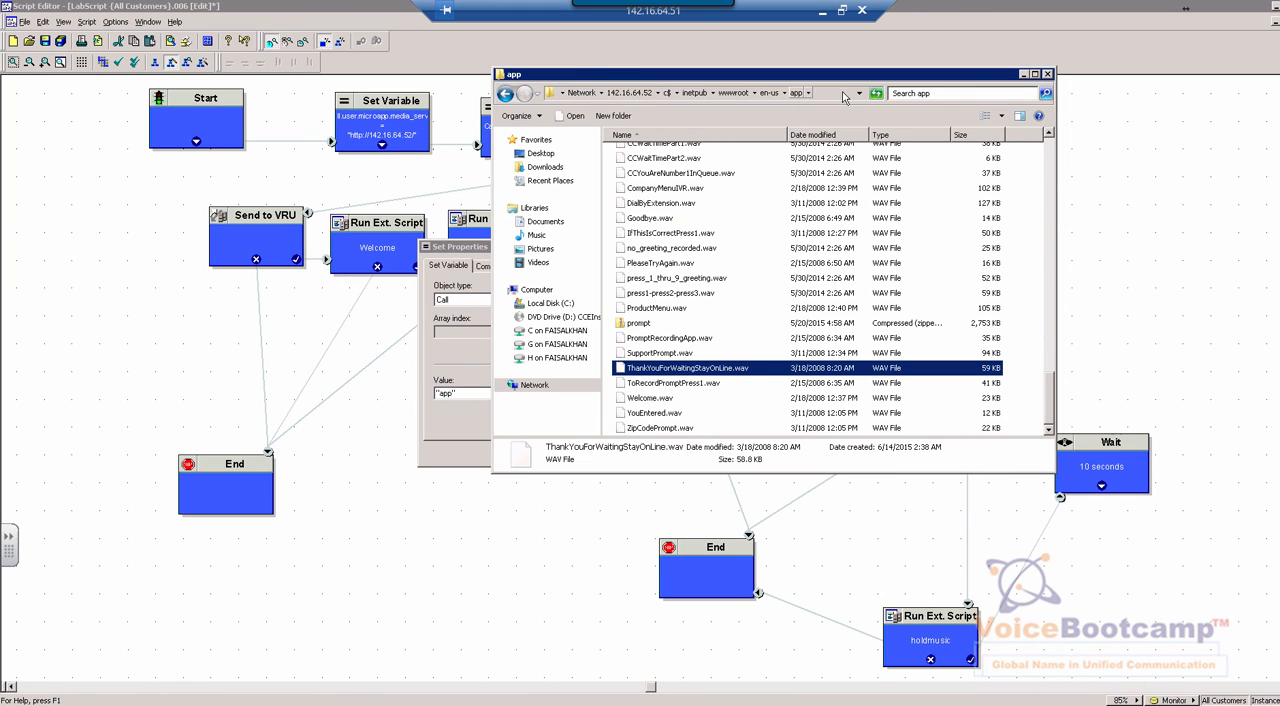
left_click(843, 95)
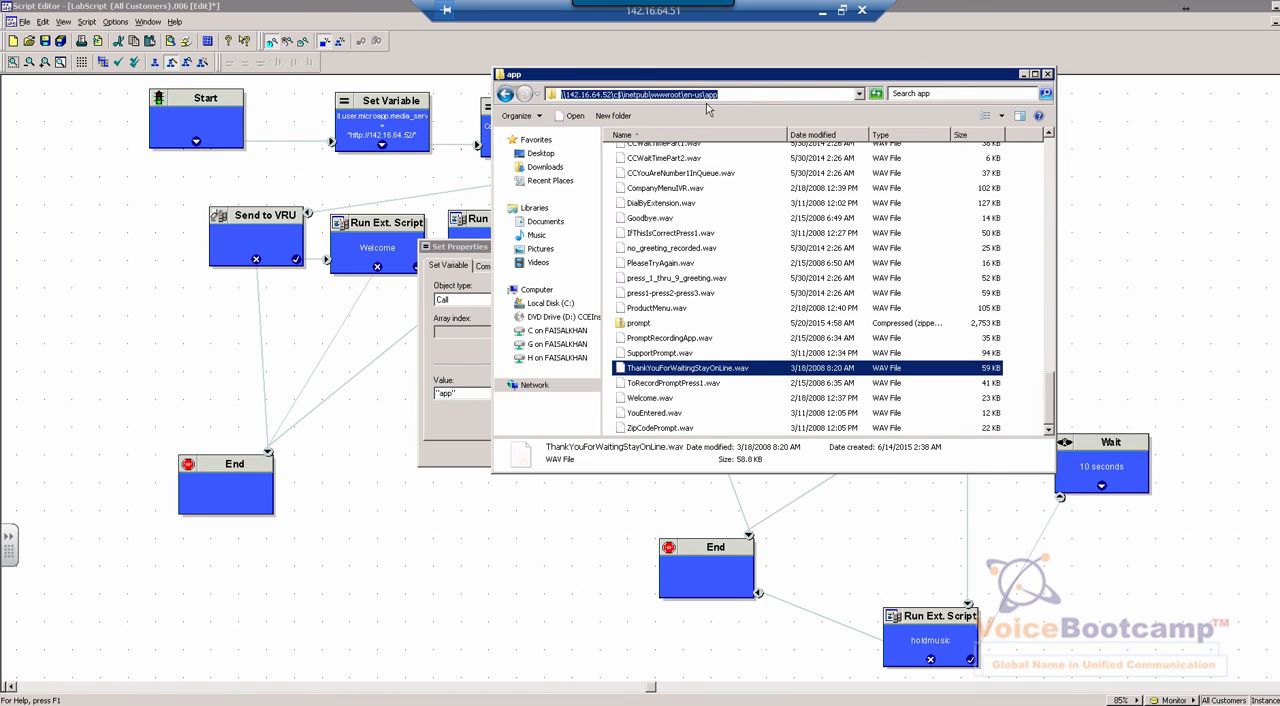
left_click_drag(704, 95, 720, 95)
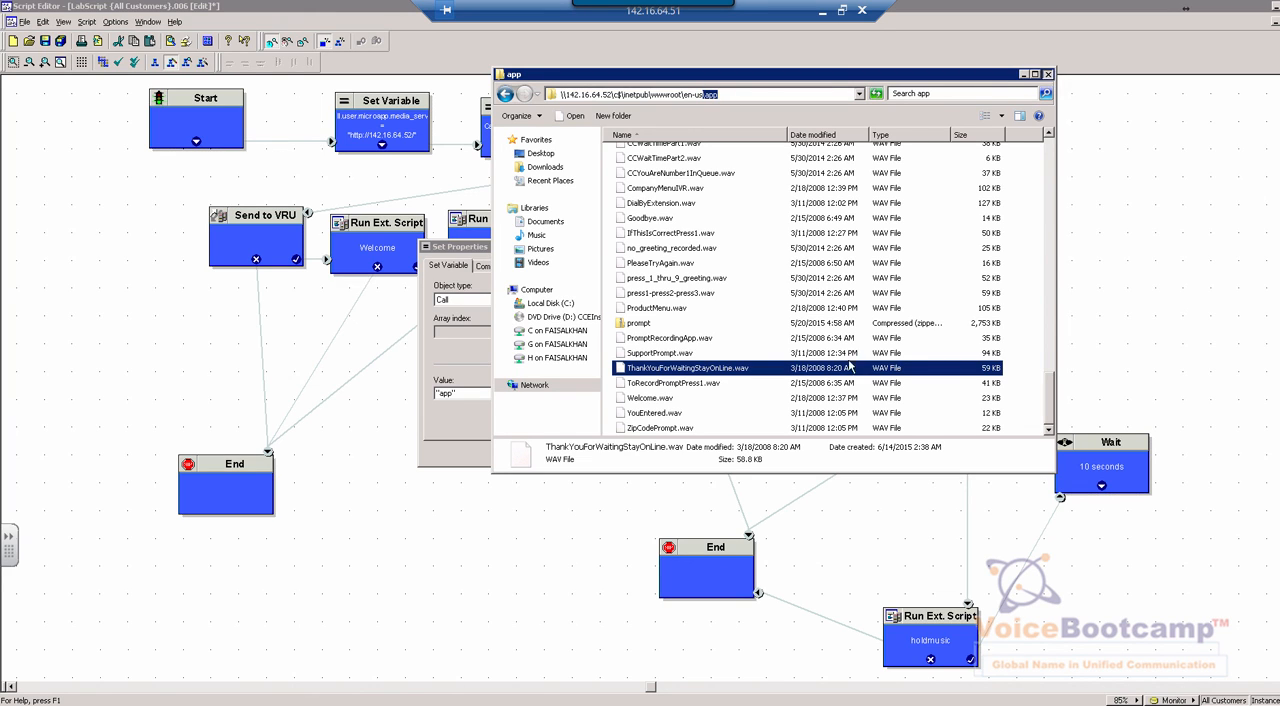
left_click(1047, 74)
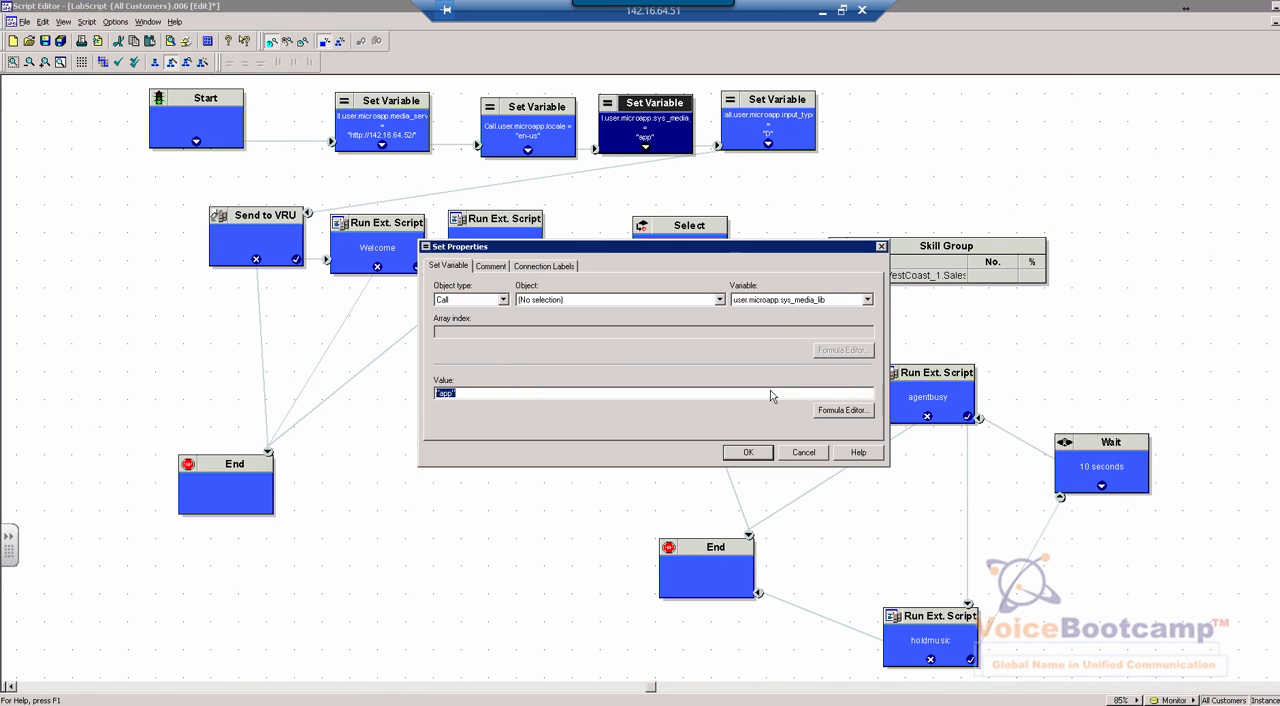
left_click(804, 453)
Review the media server, locale and media library Set Variable nodes one after another
left_click(366, 135)
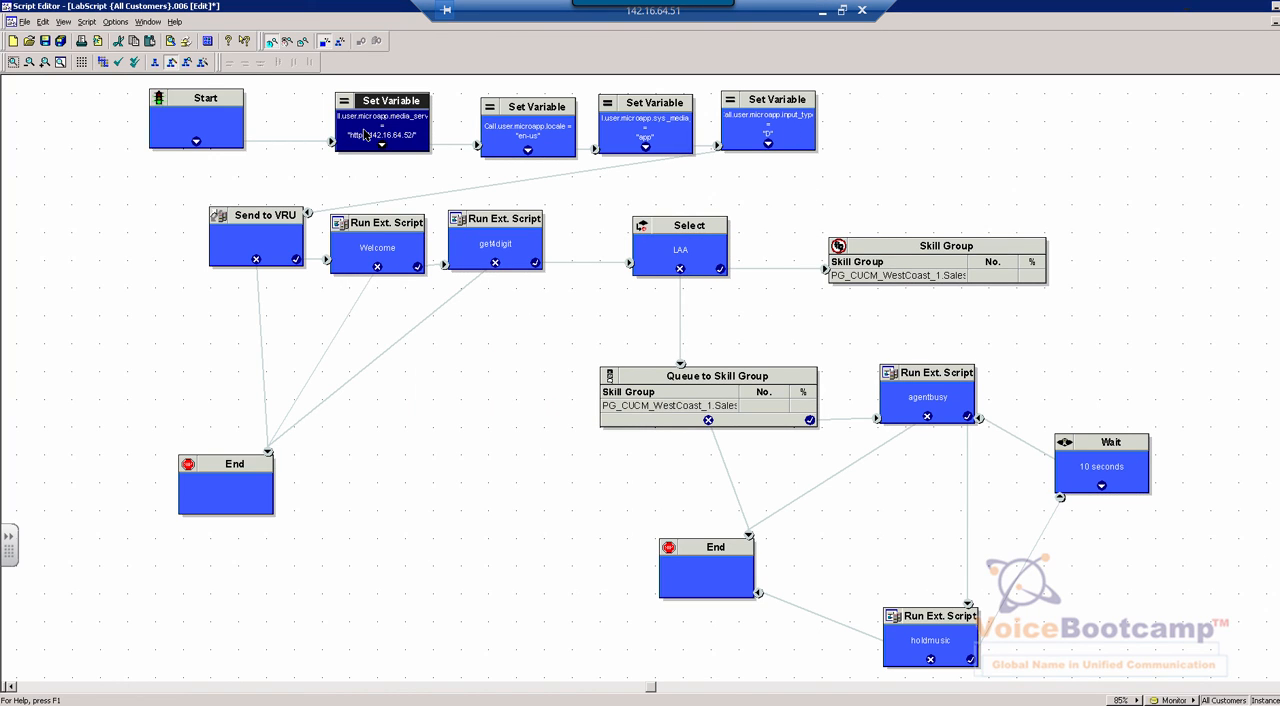
left_click(548, 128)
left_click(671, 122)
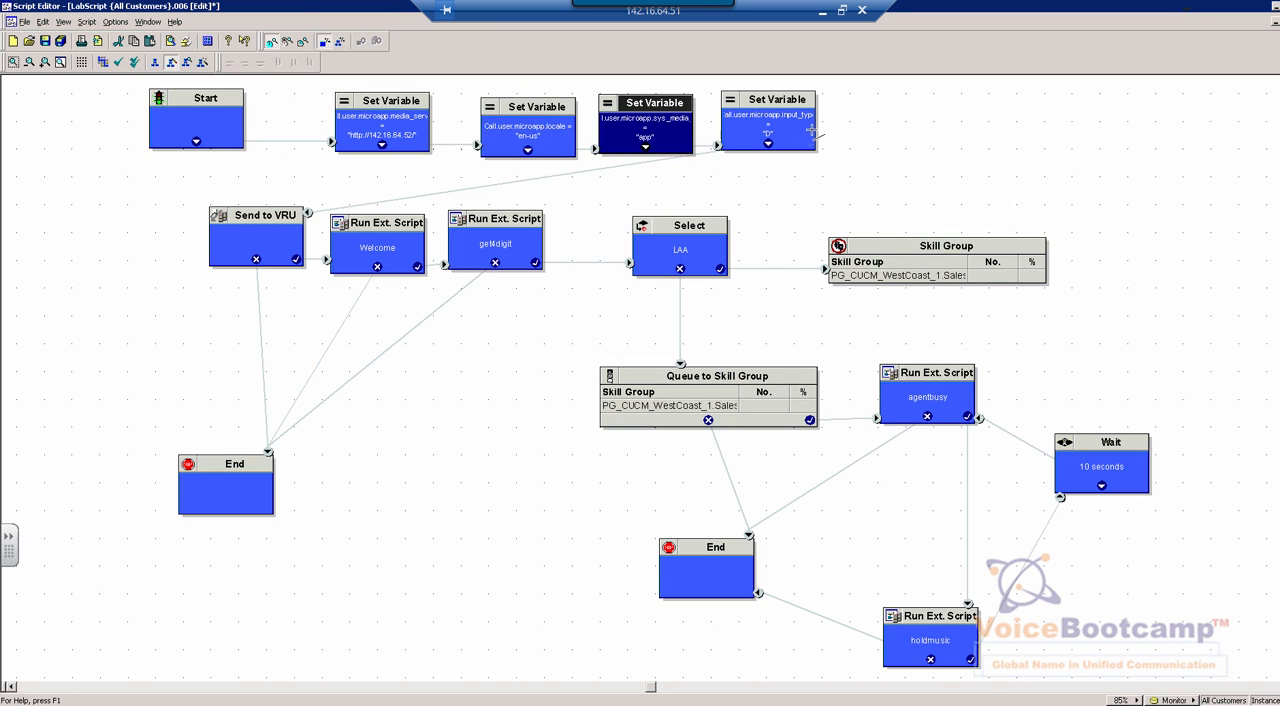
Open the properties of the input type Set Variable node, examine its value, and close them without changes
left_click(811, 131)
right_click(812, 131)
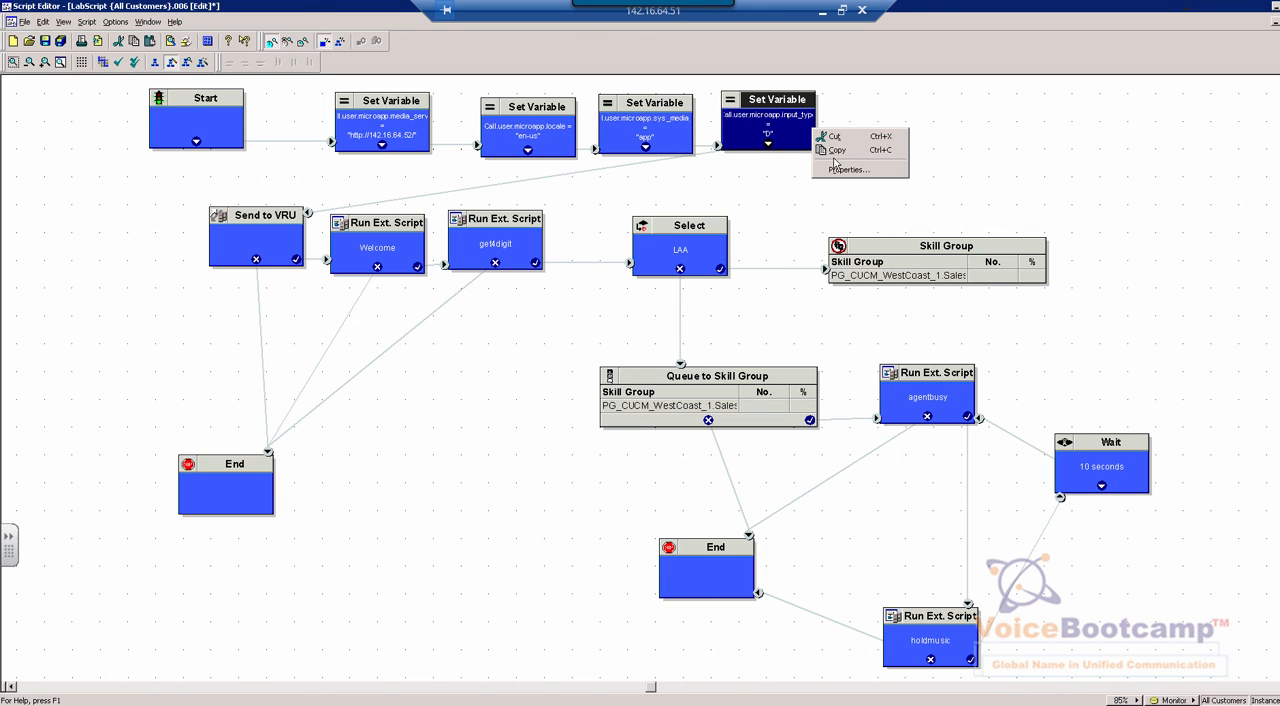
left_click(835, 172)
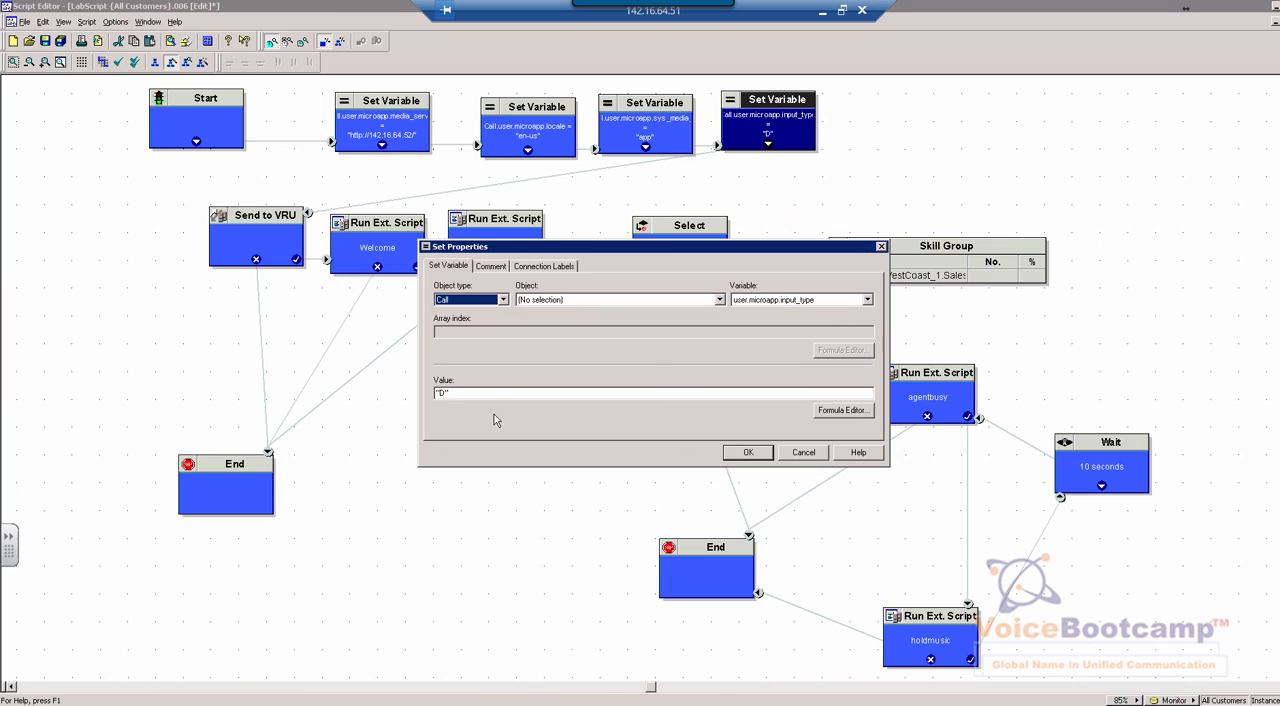
double_click(437, 394)
left_click(815, 455)
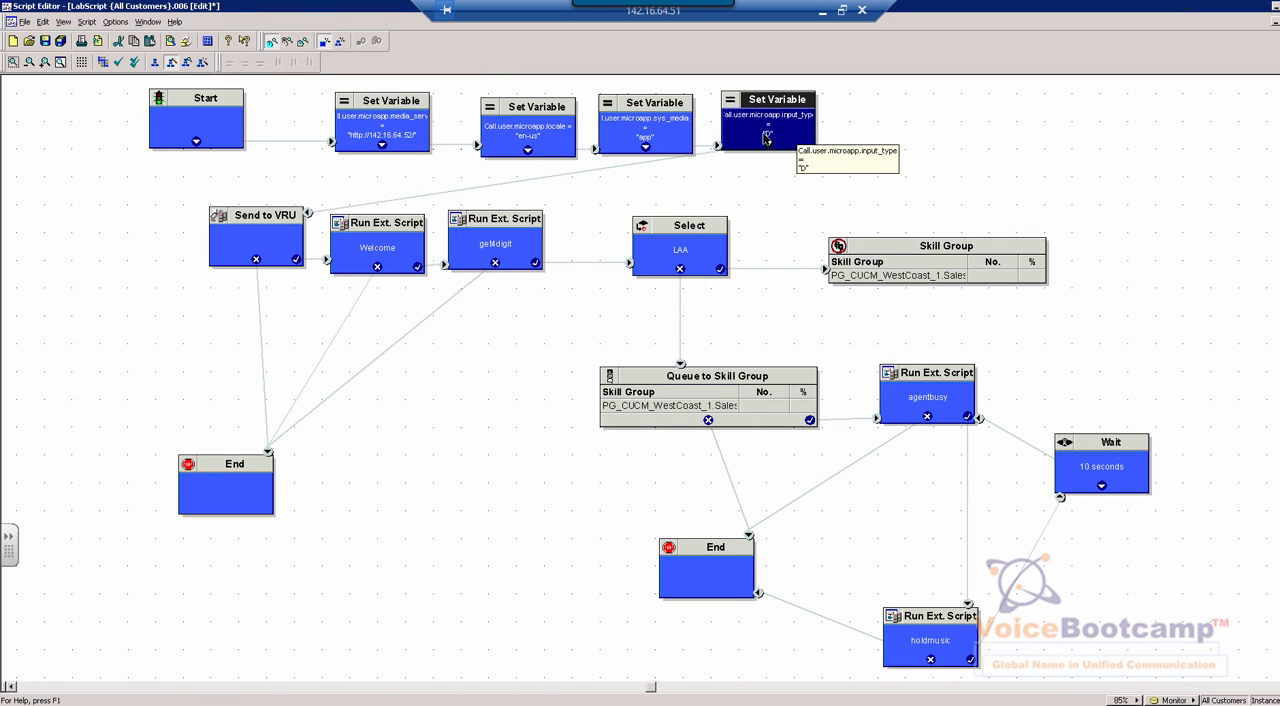
Add a new Send To VRU node below the get4digit node, and cut it from the script again
left_click(232, 248)
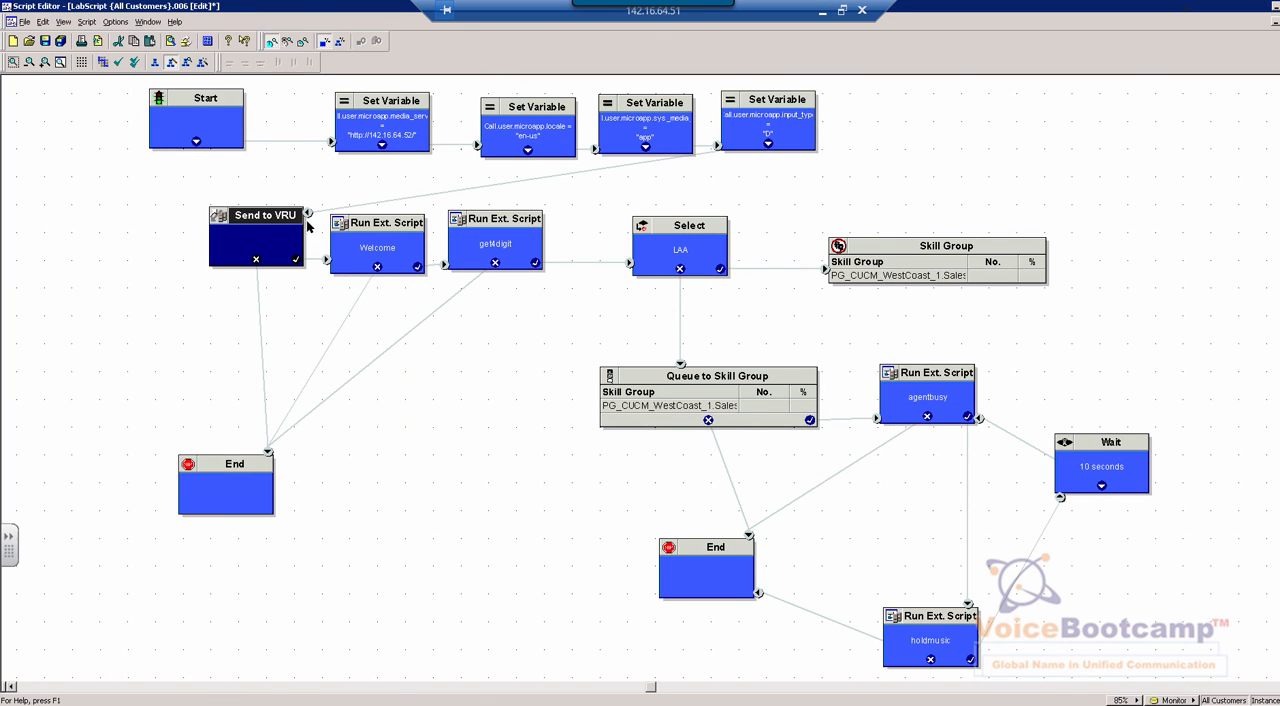
right_click(566, 310)
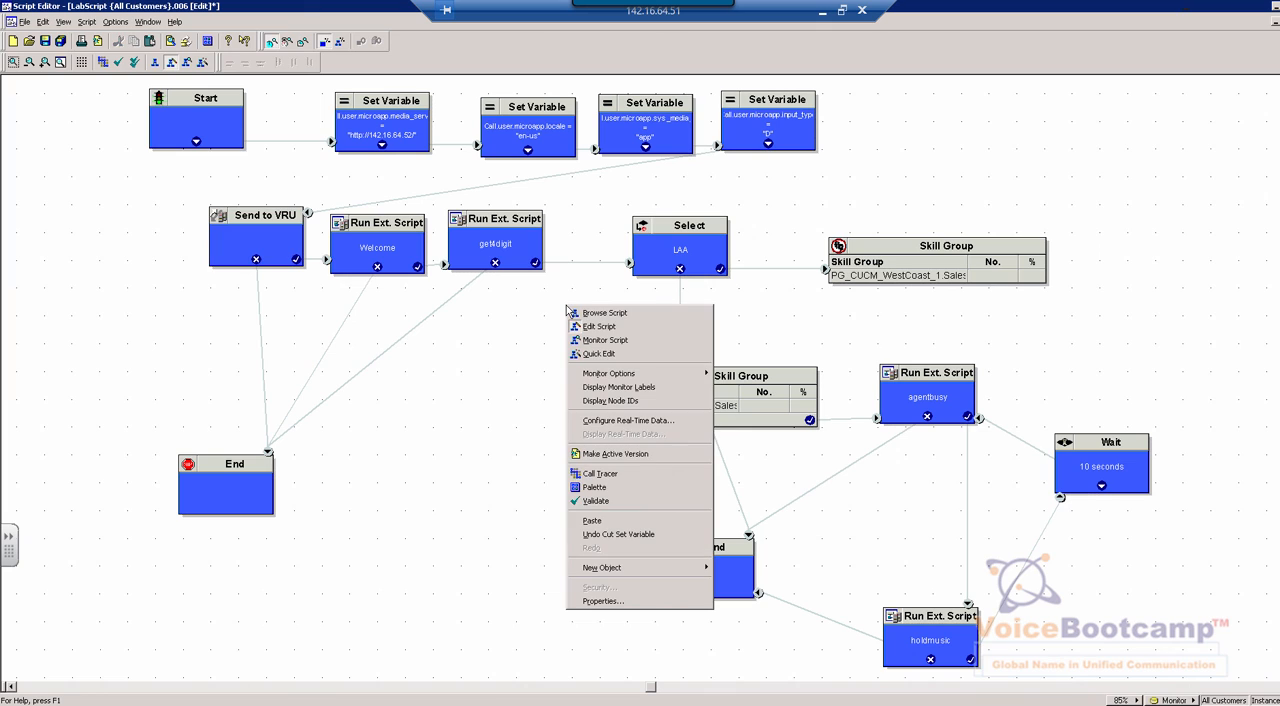
mouse_move(588, 575)
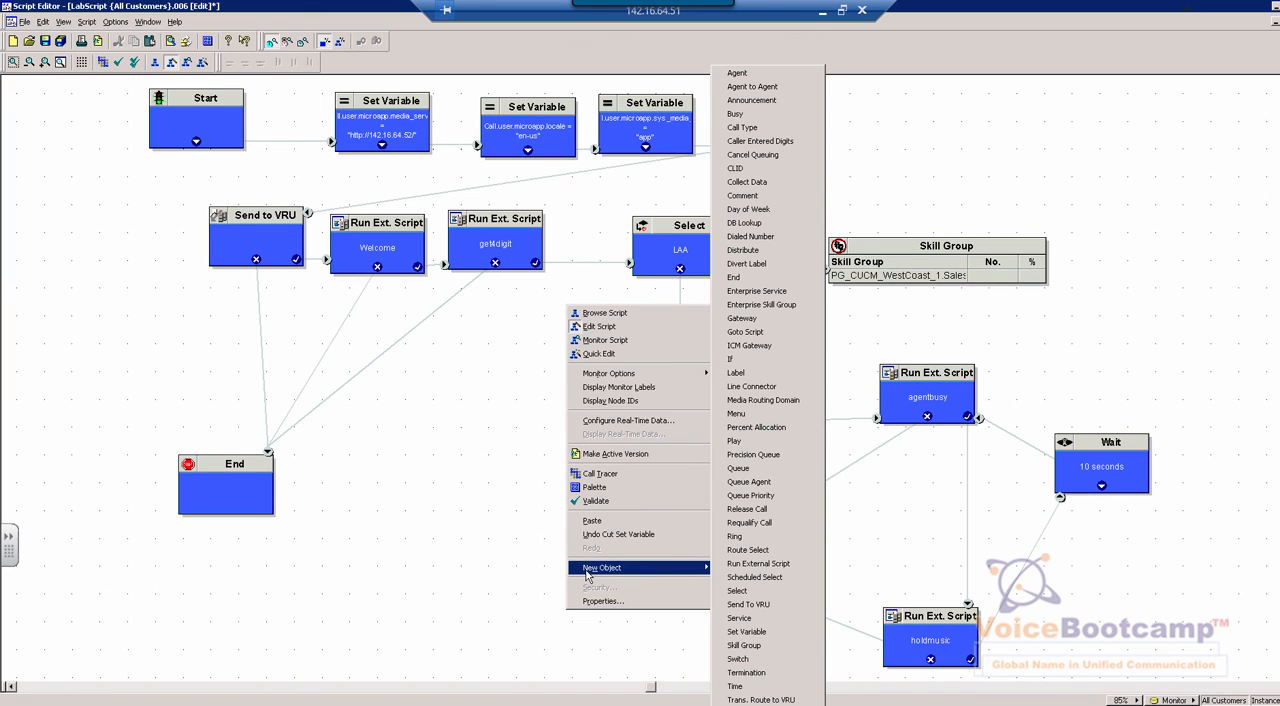
left_click(749, 605)
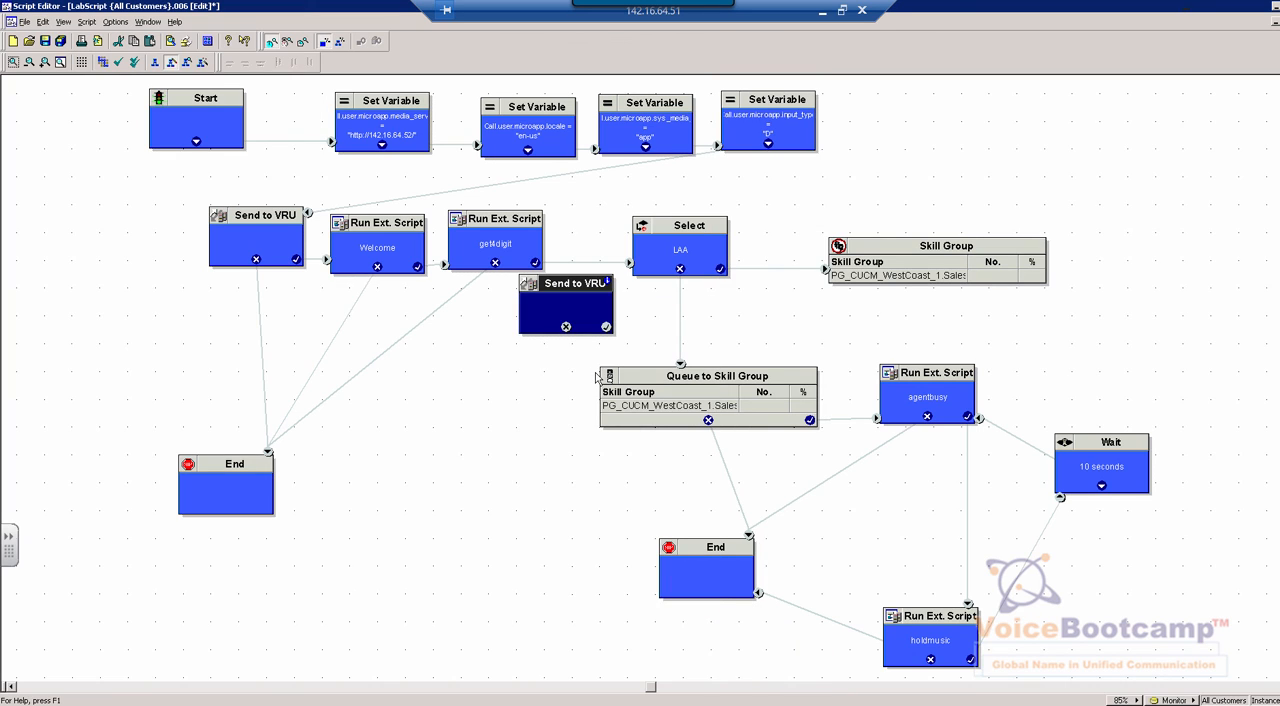
left_click_drag(541, 310, 461, 352)
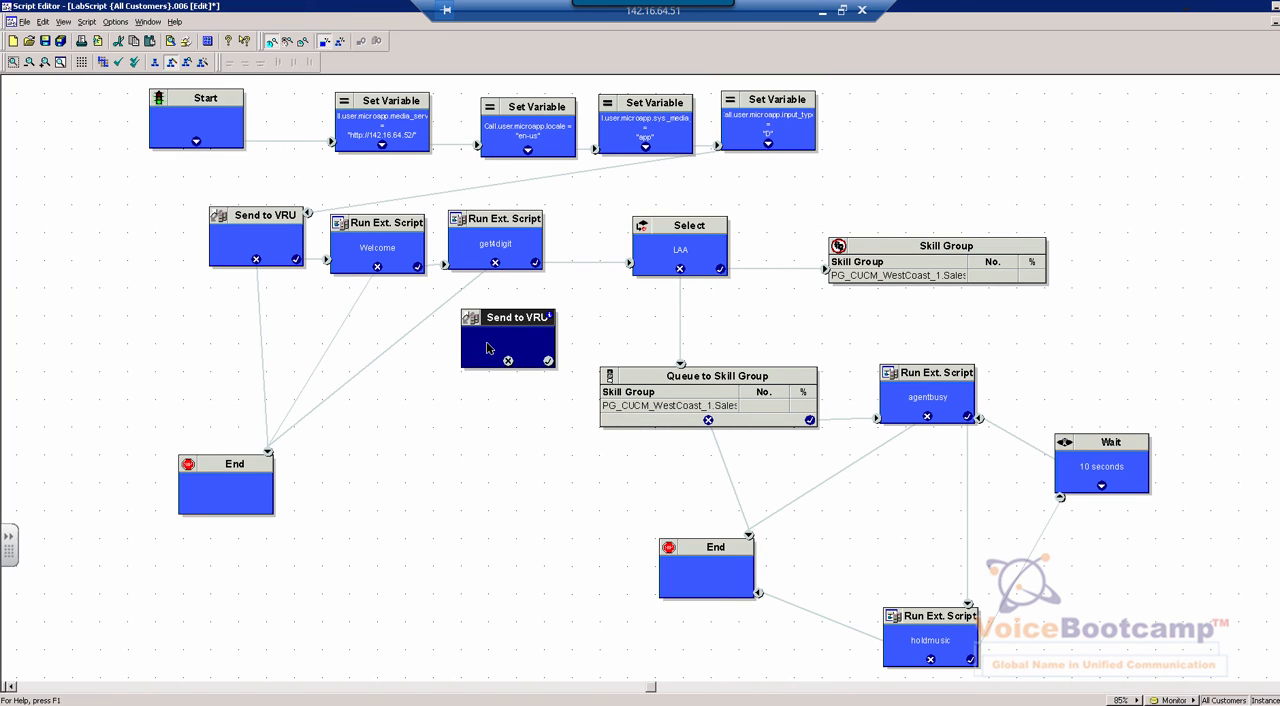
right_click(490, 348)
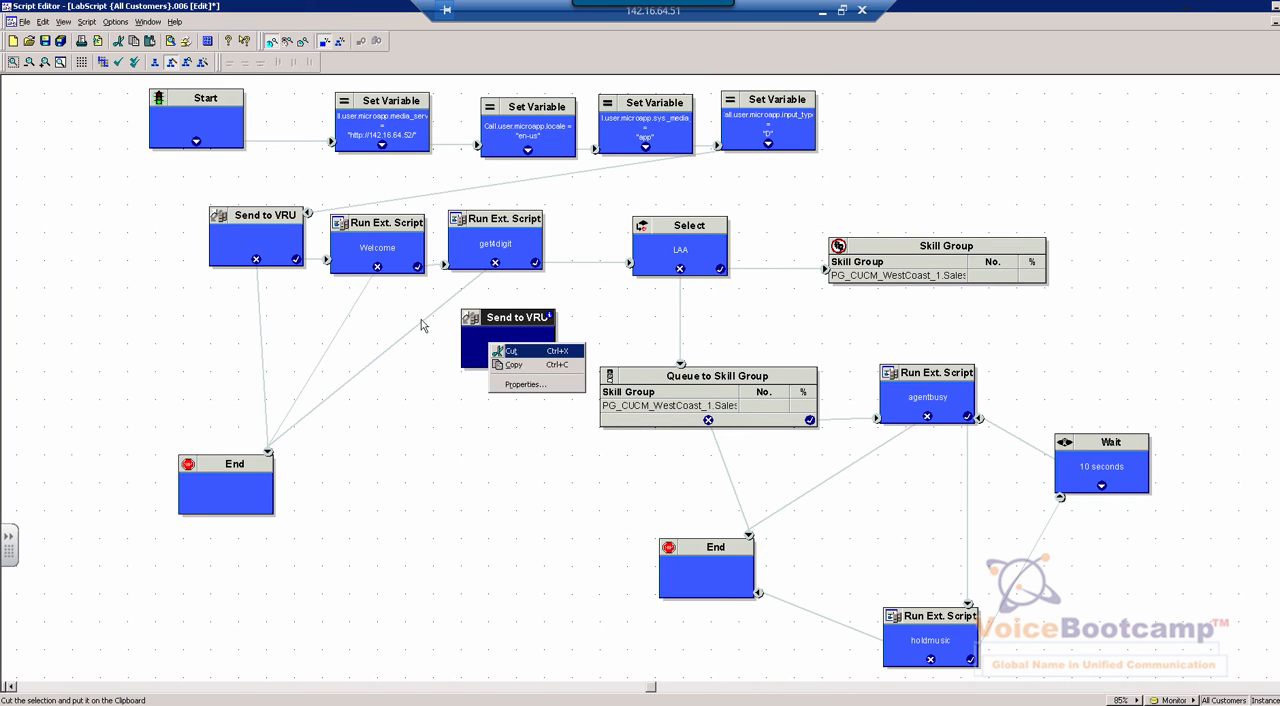
left_click(510, 357)
Trace the call flow from the Start node through the Set Variable nodes to the Send to VRU node
left_click(266, 251)
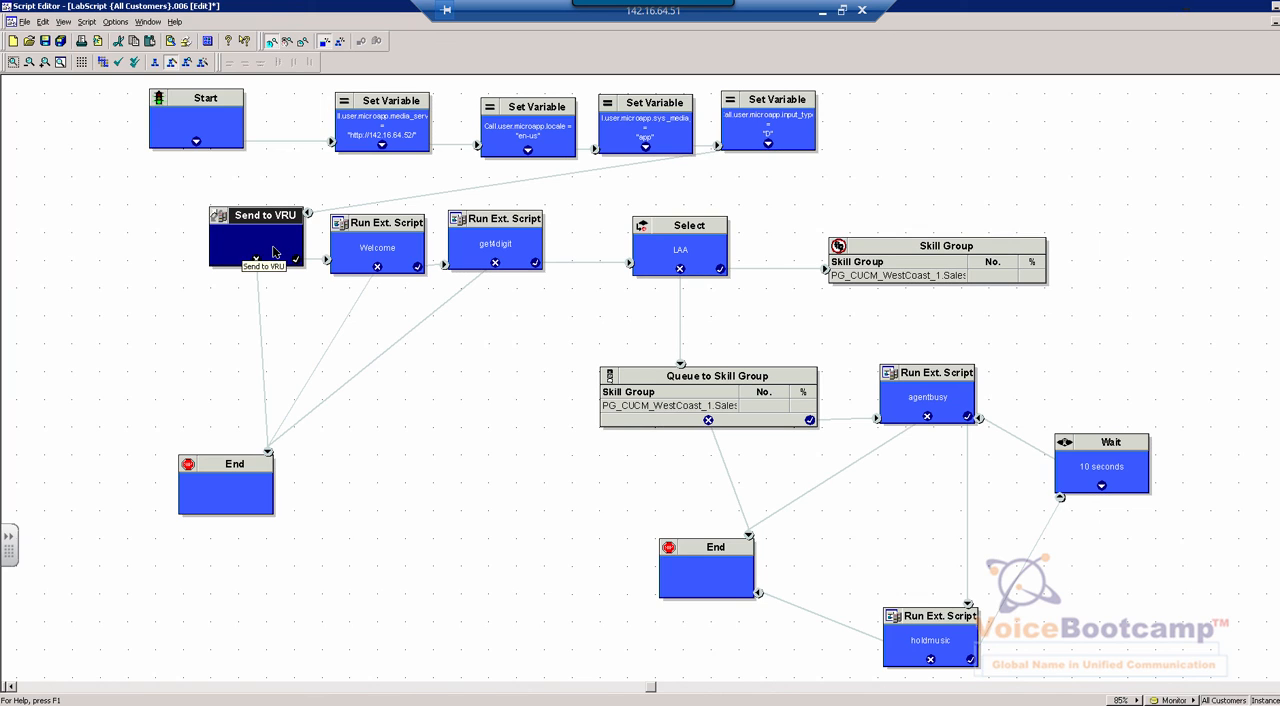
left_click(240, 118)
left_click(365, 131)
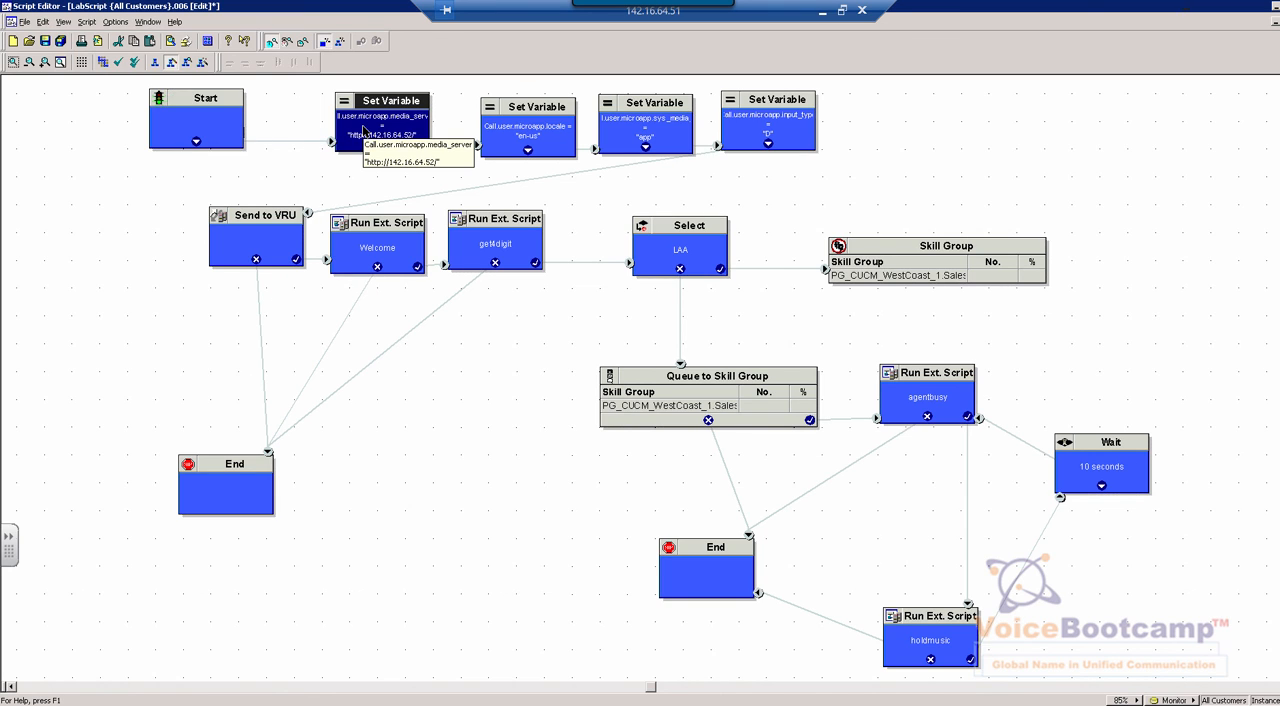
left_click(560, 118)
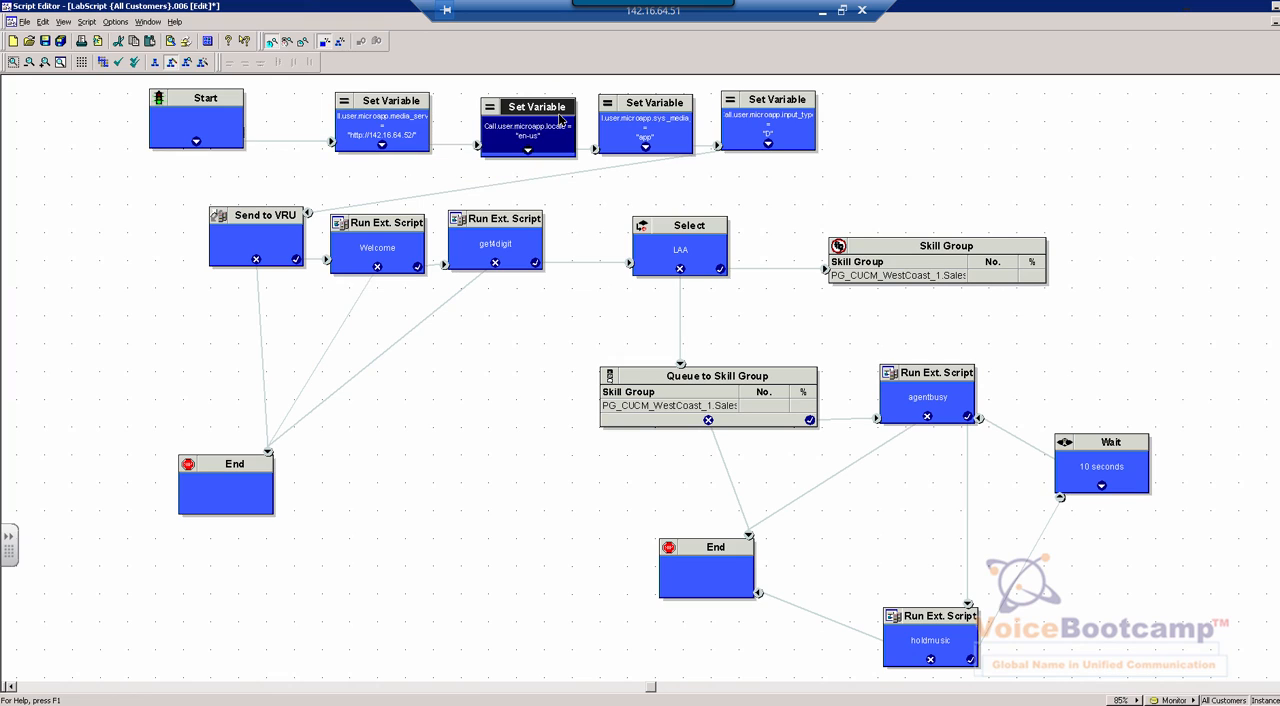
left_click(658, 120)
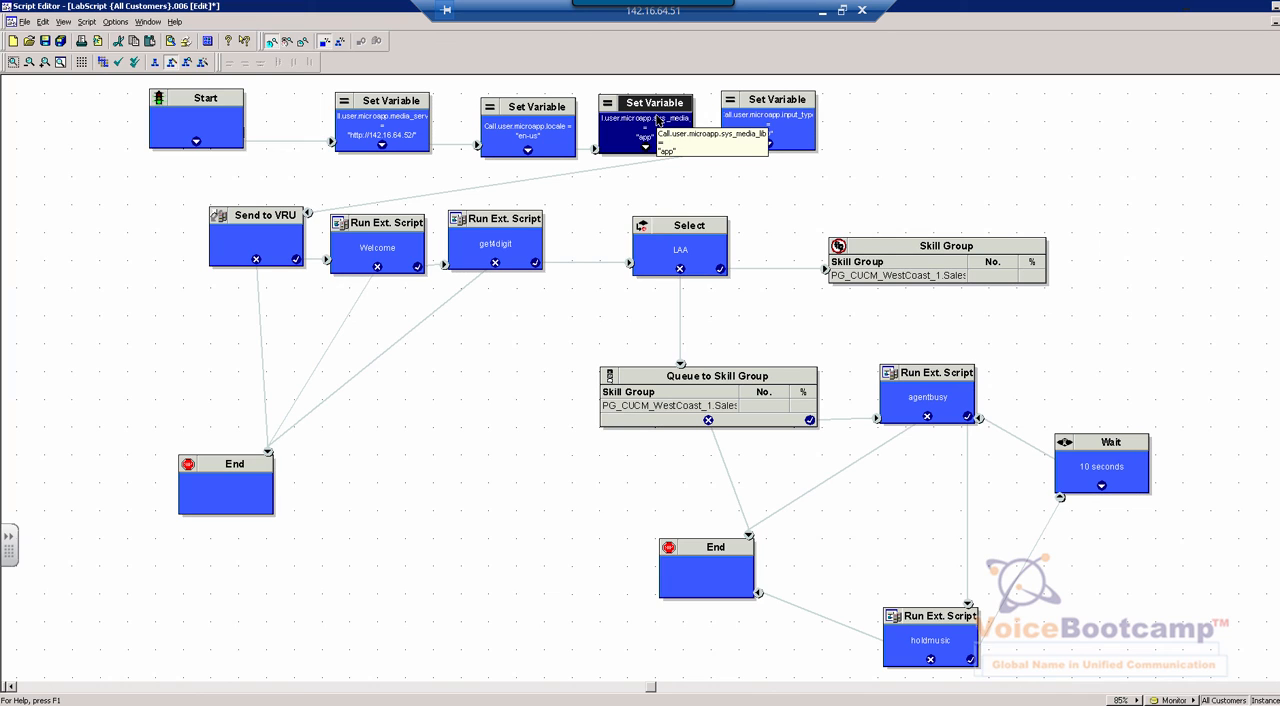
left_click(380, 147)
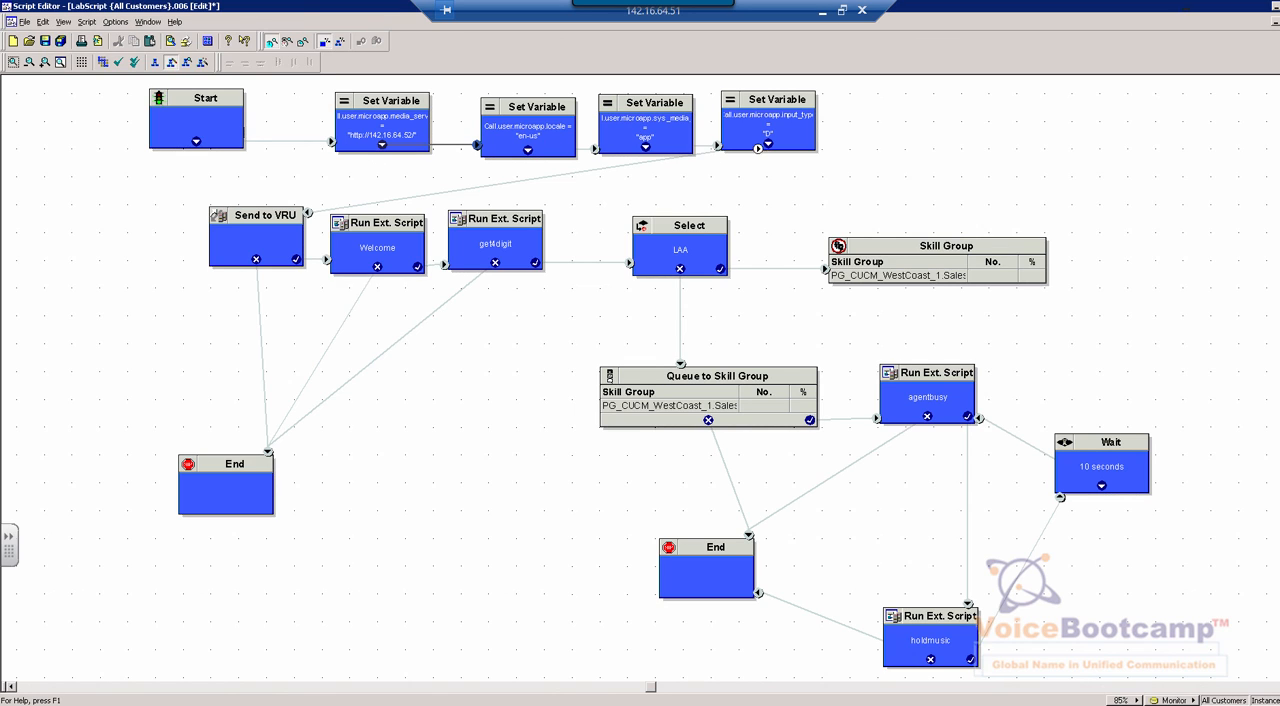
left_click(240, 262)
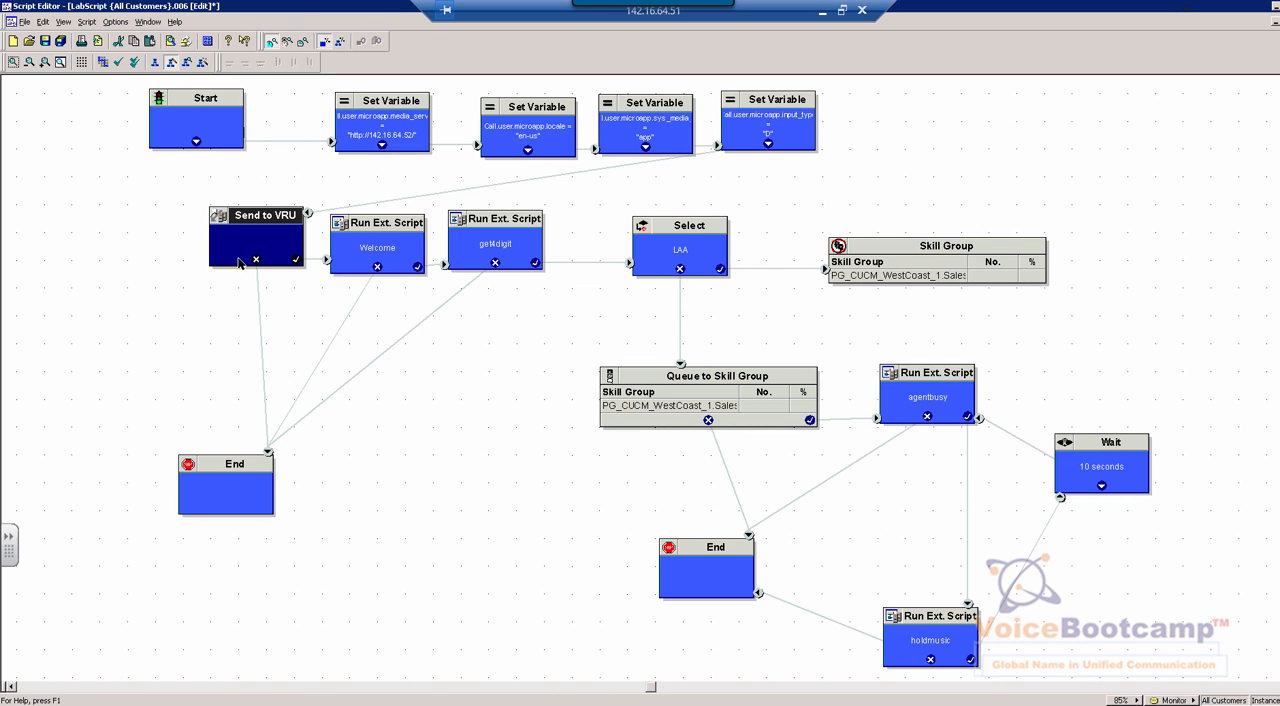
Open the properties of the Welcome Run Ext. Script node and examine the ICM and external script names
left_click(386, 251)
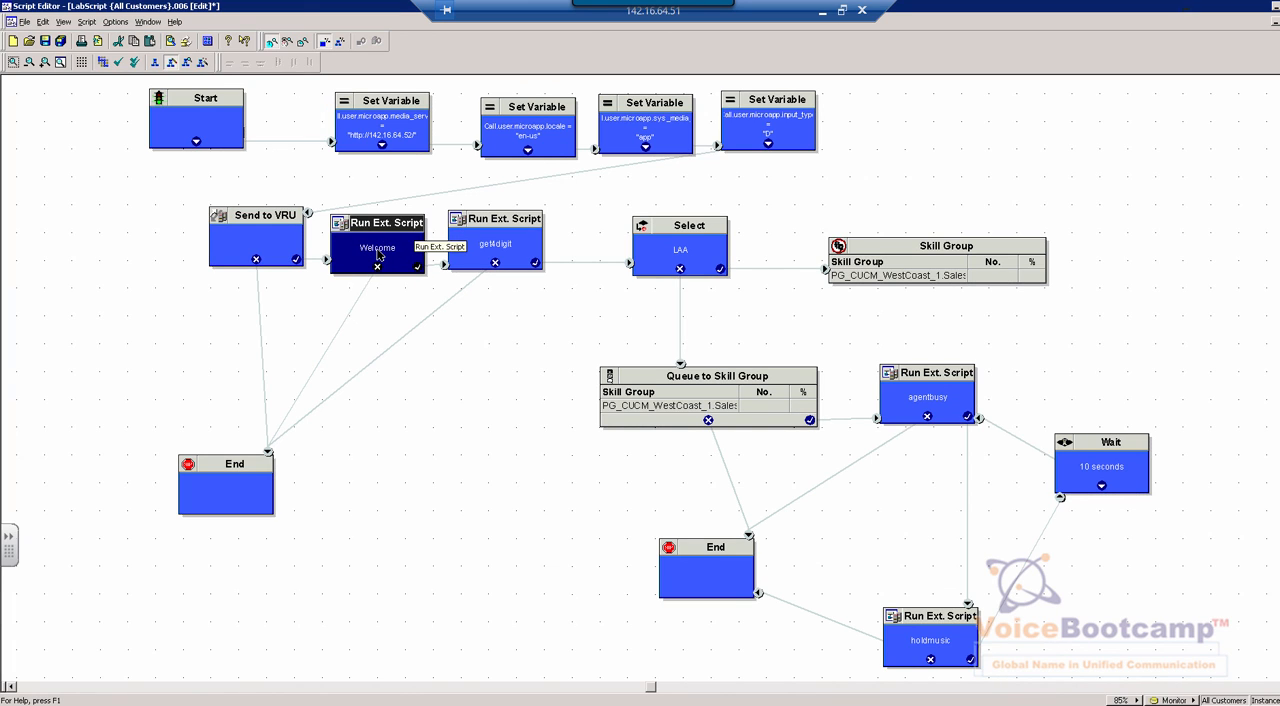
right_click(379, 253)
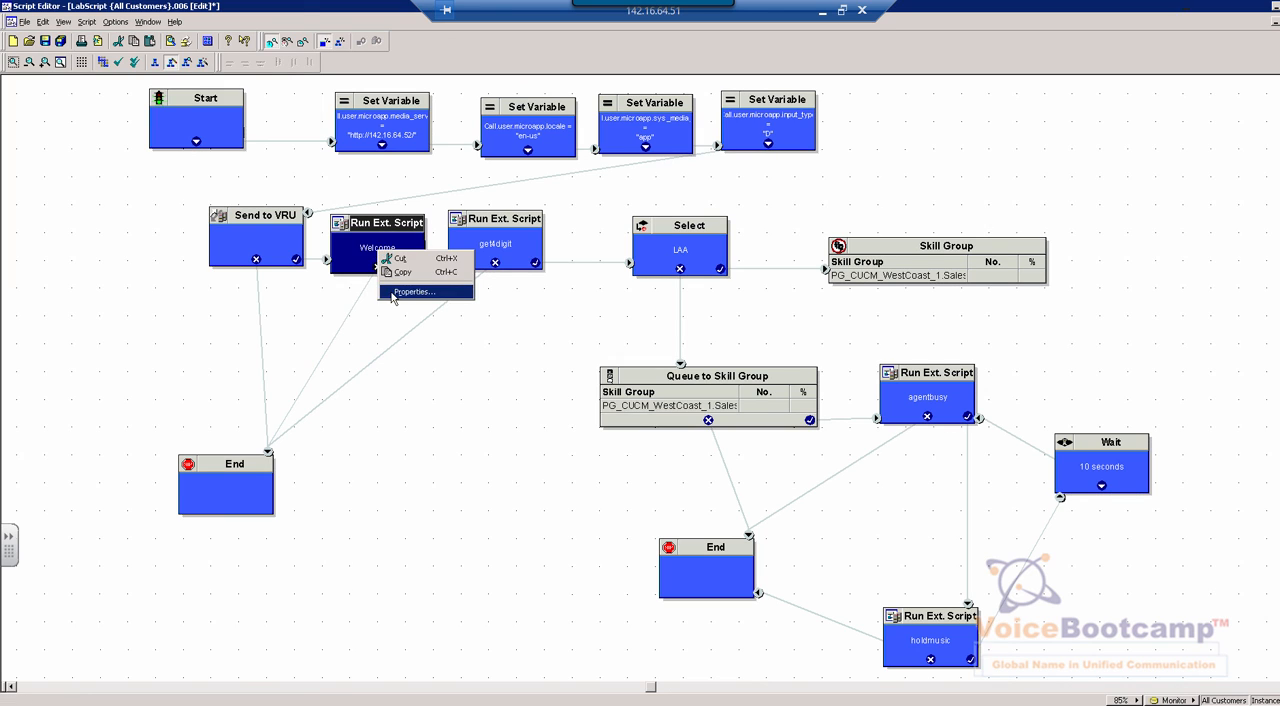
left_click(401, 291)
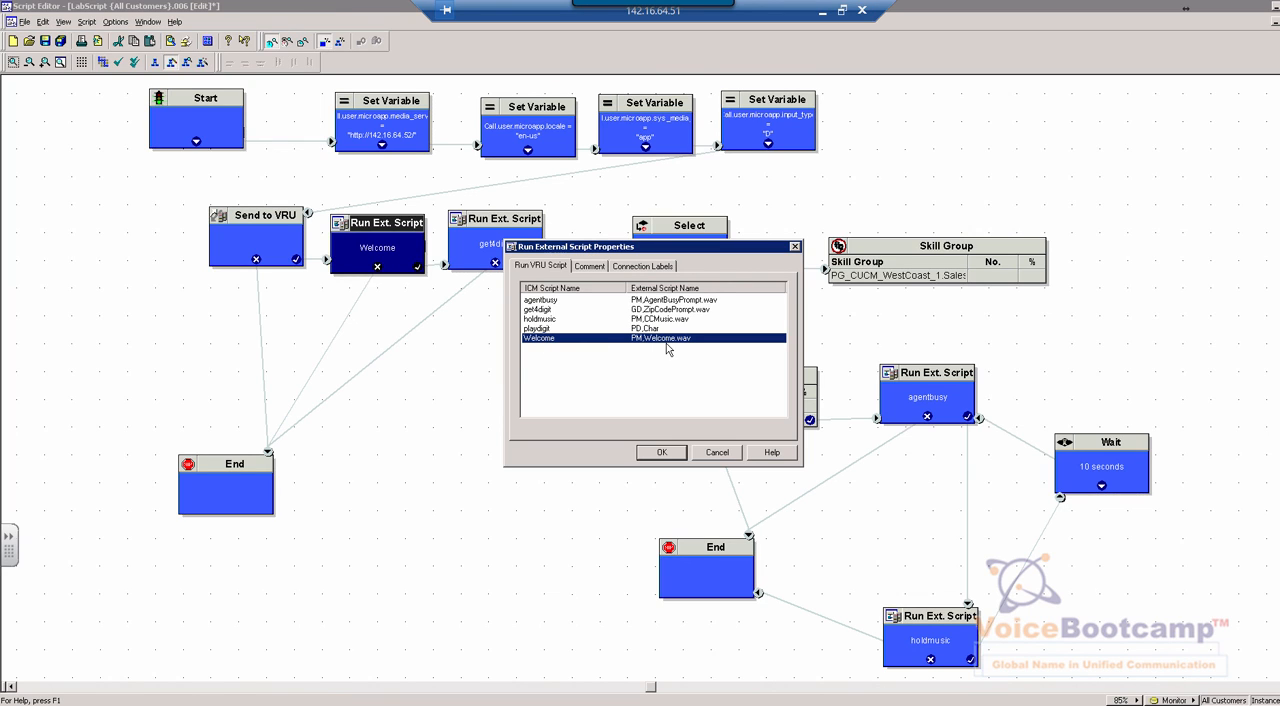
Close the Welcome script properties, then open the get4digit Run Ext. Script properties, examine its external script name, and close them
left_click(718, 453)
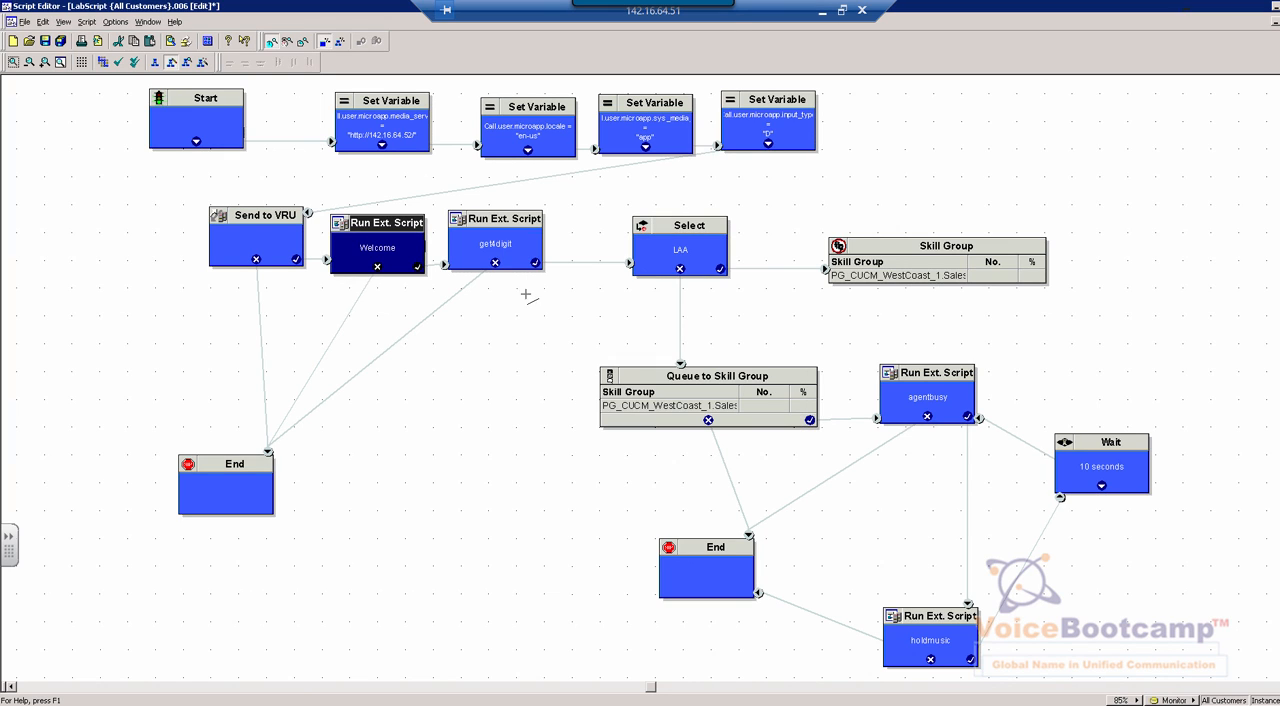
left_click(501, 230)
right_click(536, 254)
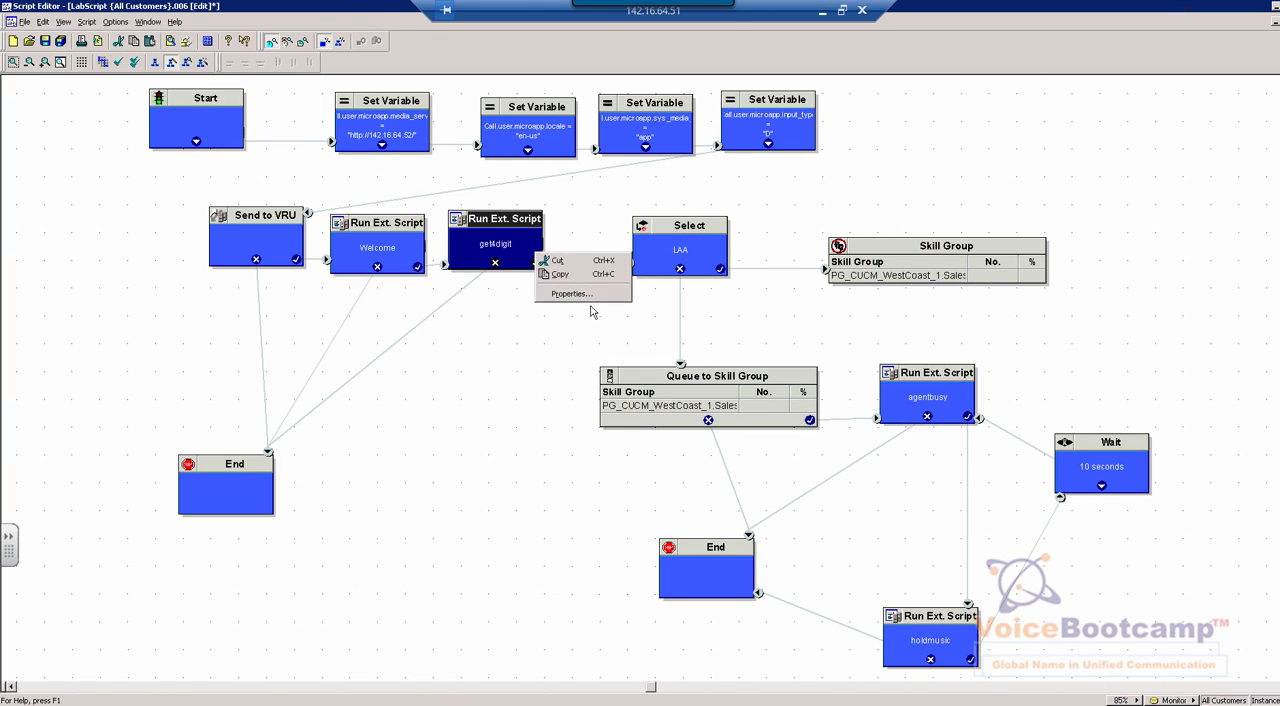
left_click(580, 295)
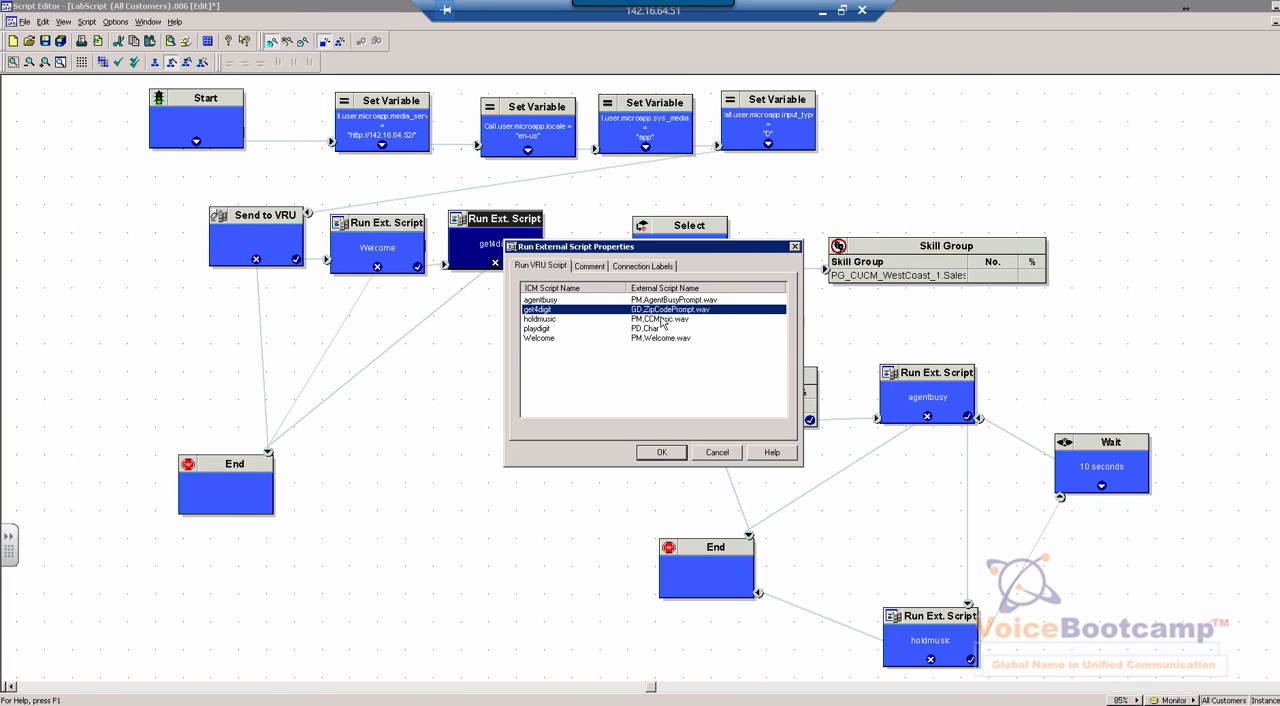
left_click(661, 452)
Find the Select node type in the list of new objects that can be added to the script
left_click(677, 258)
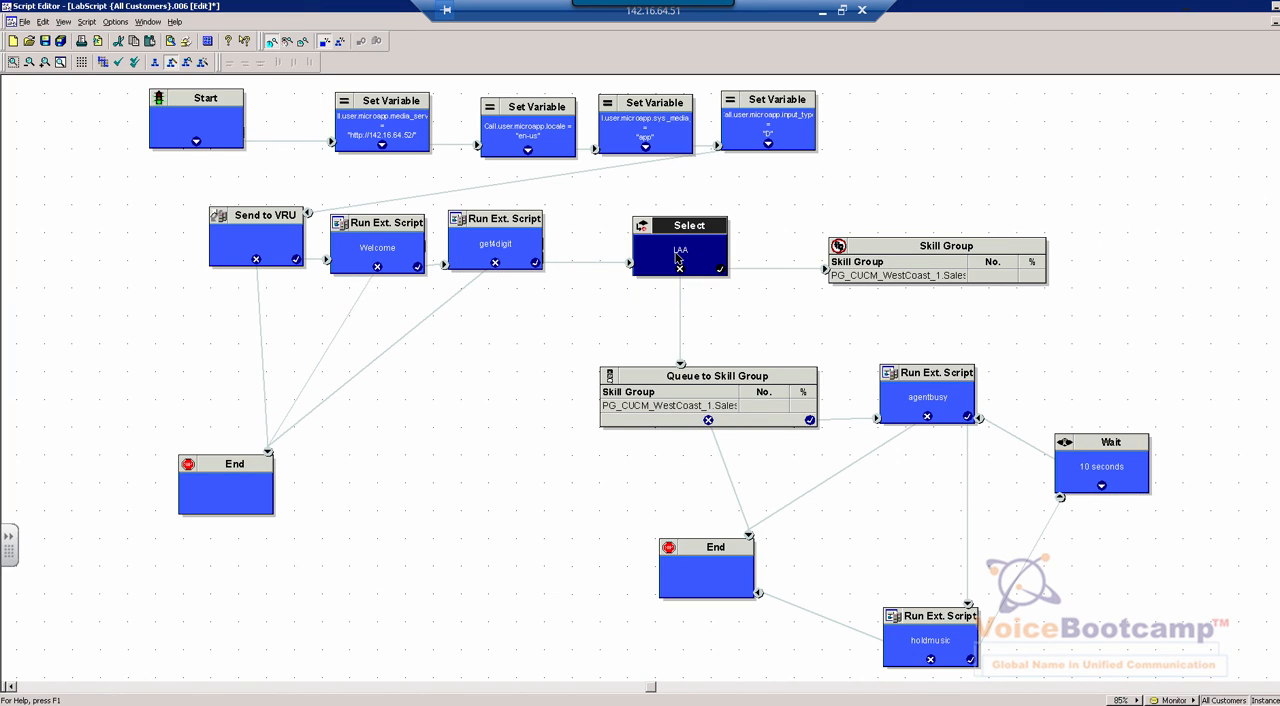
right_click(677, 258)
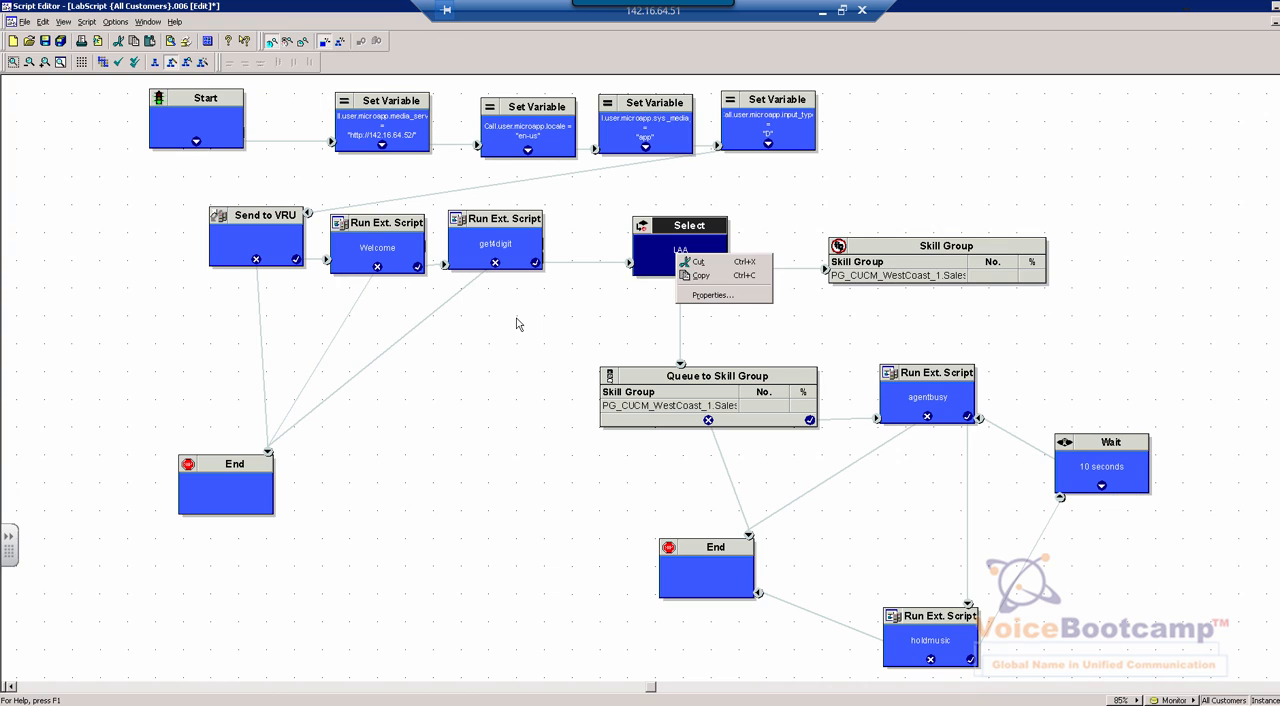
left_click(408, 252)
right_click(468, 313)
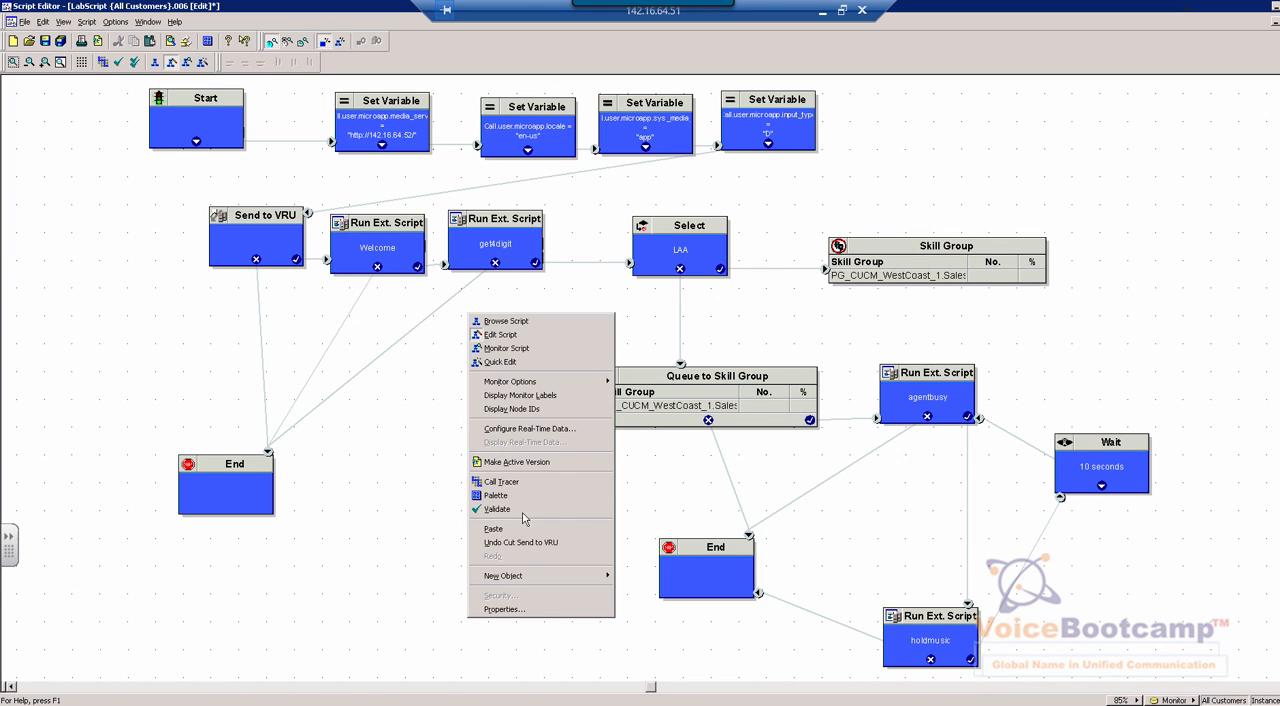
mouse_move(499, 578)
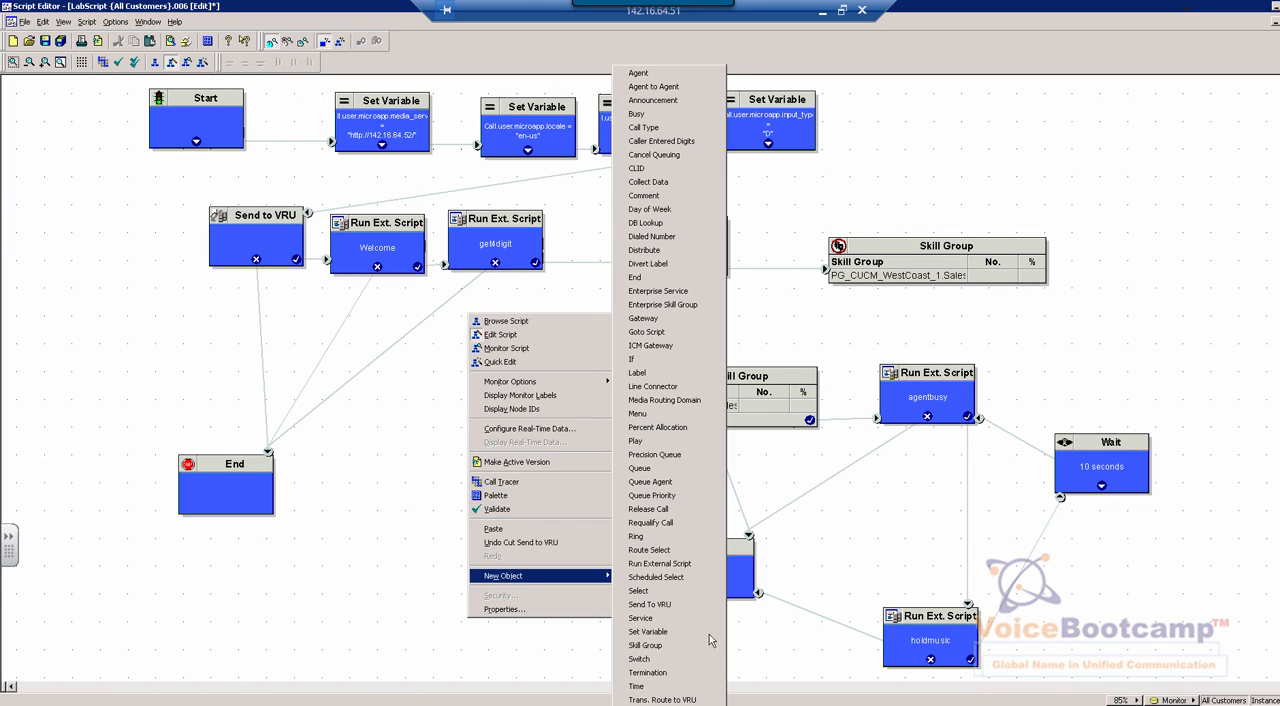
left_click(641, 593)
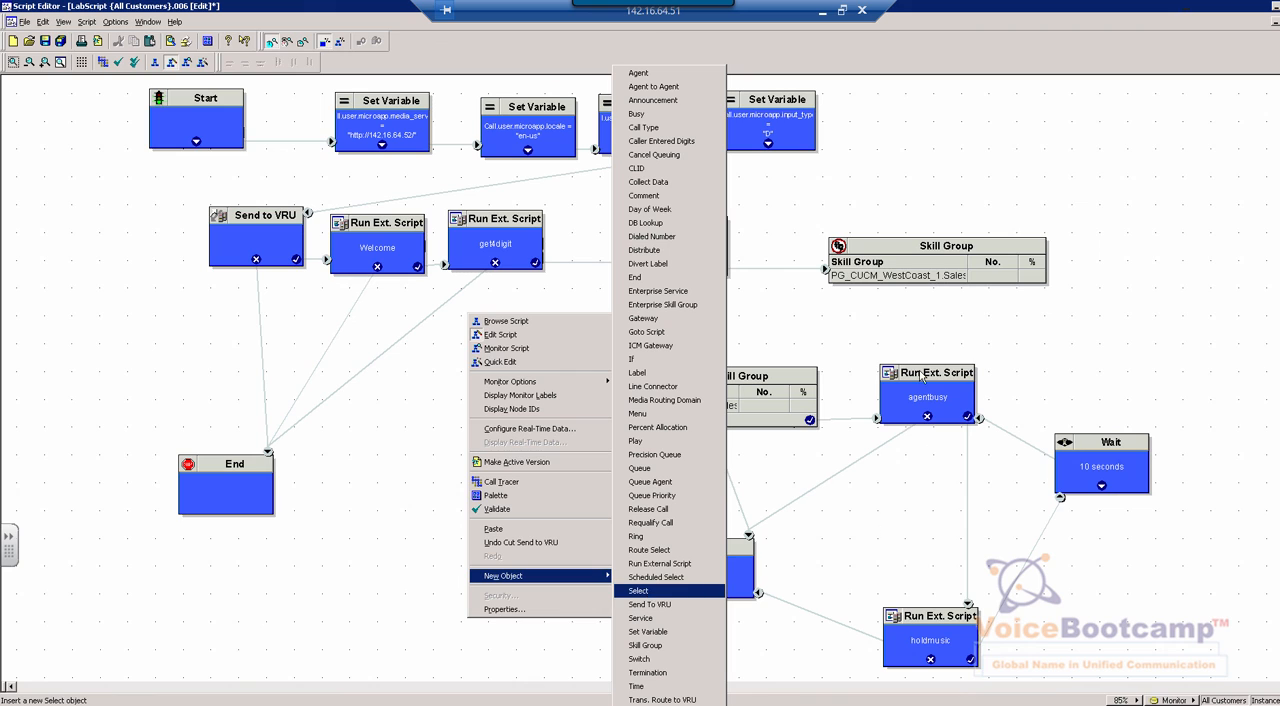
Open the LAA Select node's properties, examine the available standard selection rules, and close them without changes
left_click(706, 246)
right_click(706, 246)
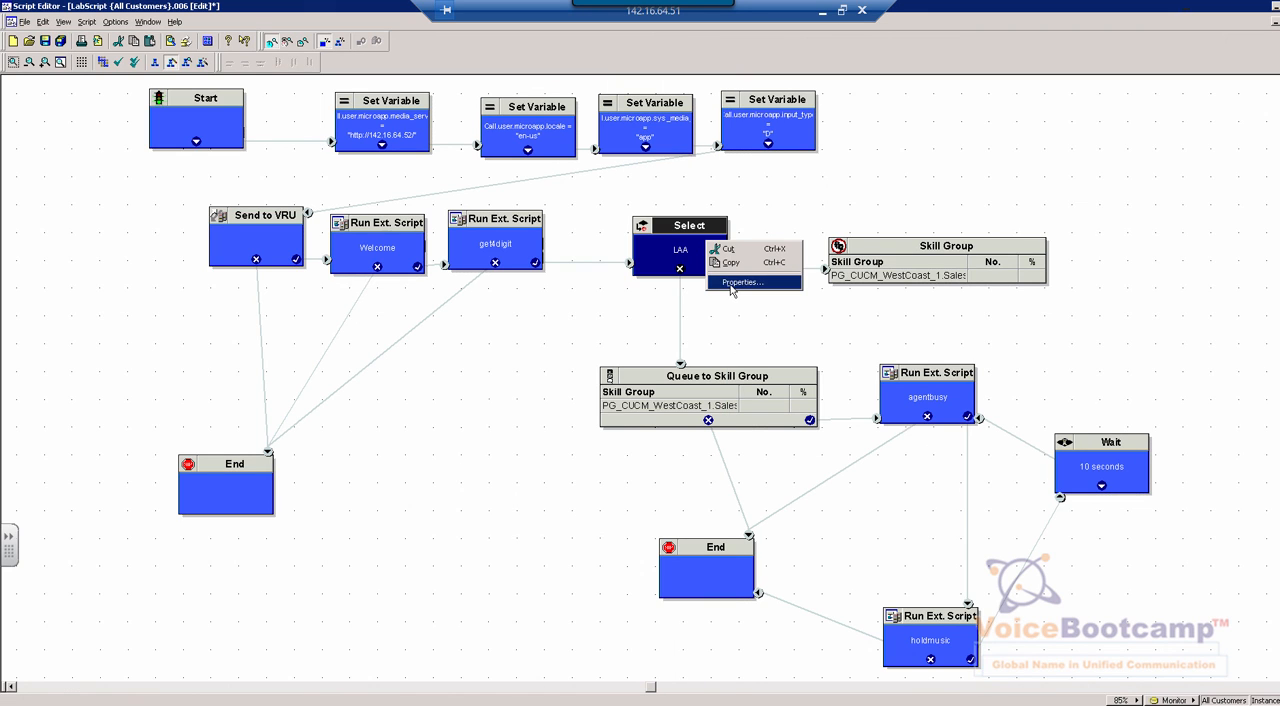
left_click(732, 283)
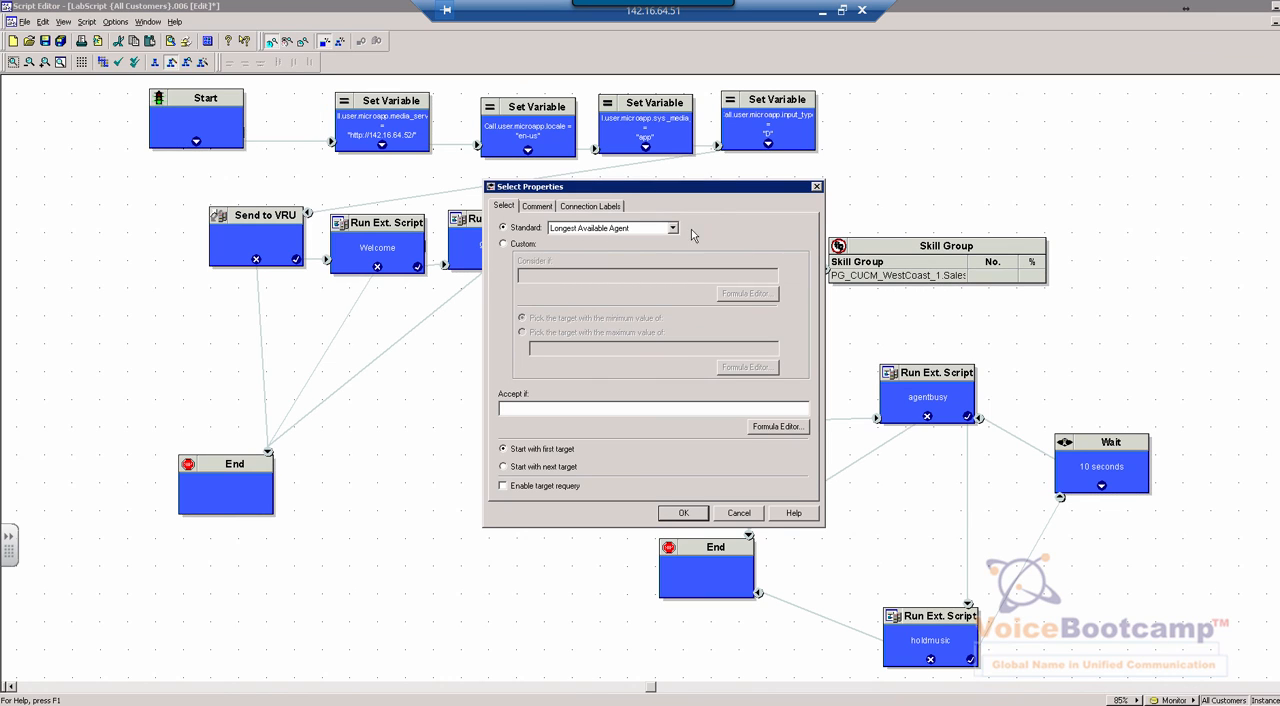
left_click(674, 229)
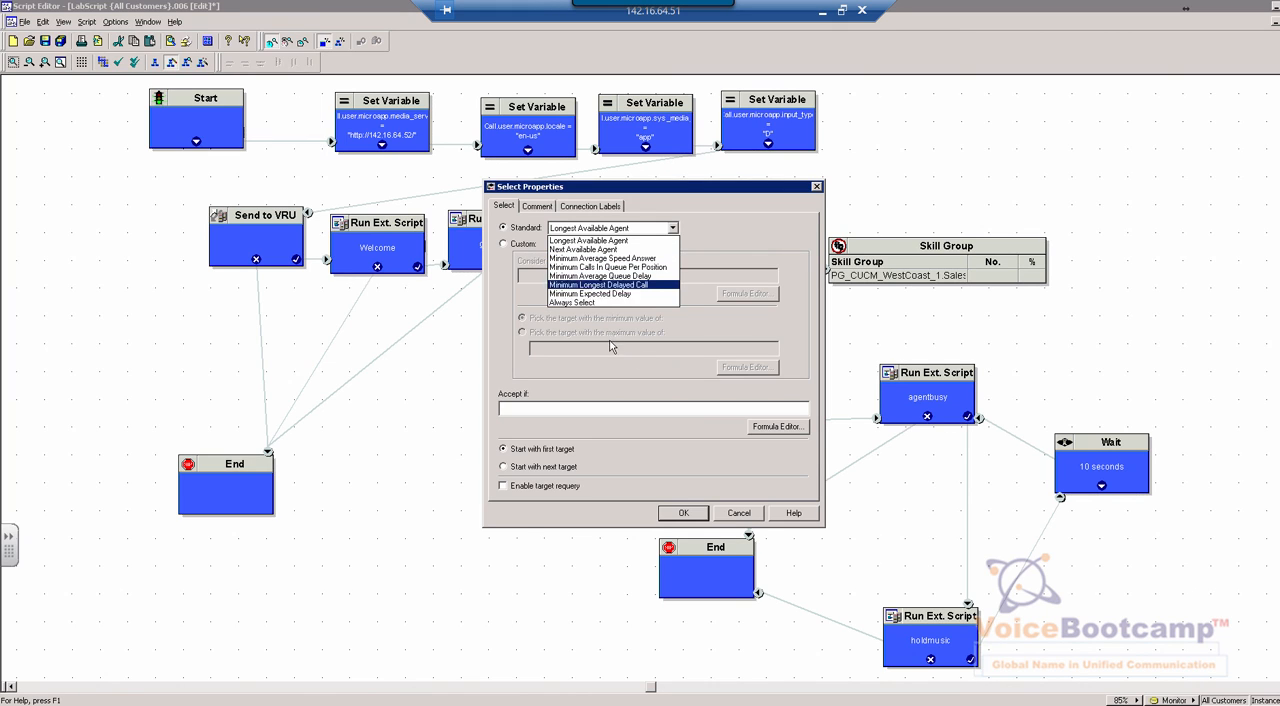
left_click(735, 520)
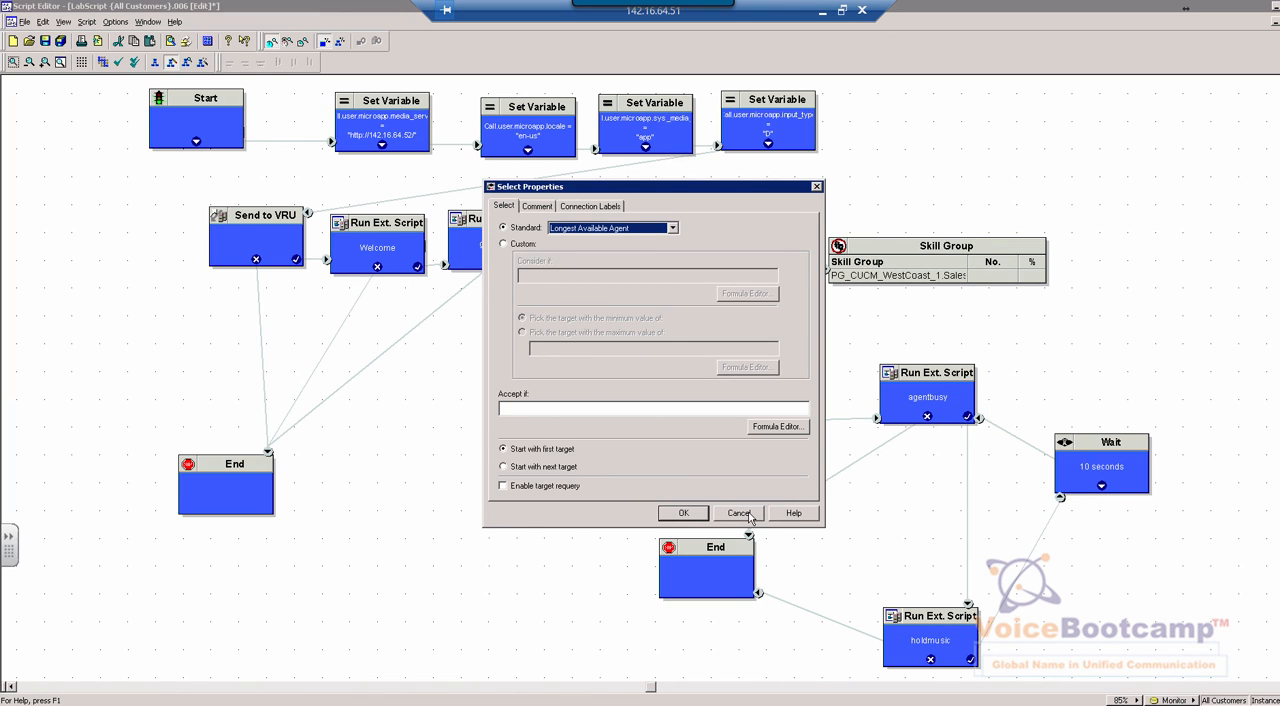
left_click(738, 513)
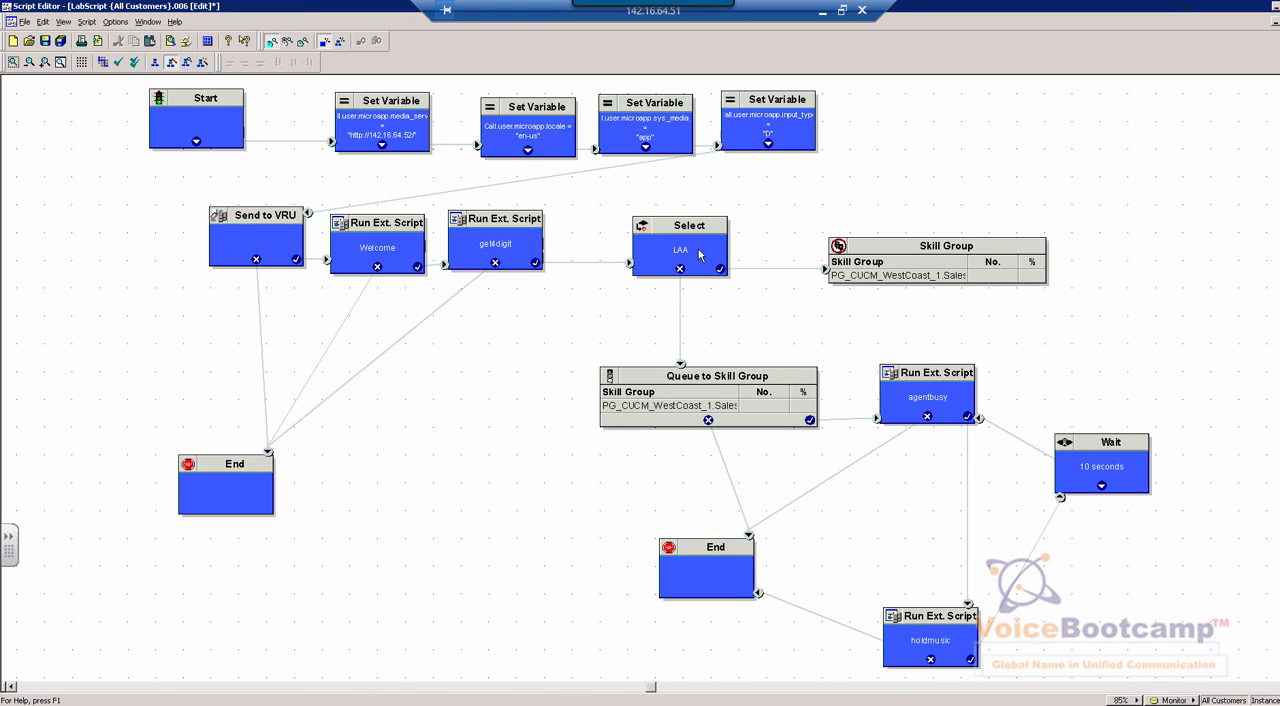
Find the Skill Group node type in the list of new objects without adding one to the script
left_click(699, 256)
left_click(947, 257)
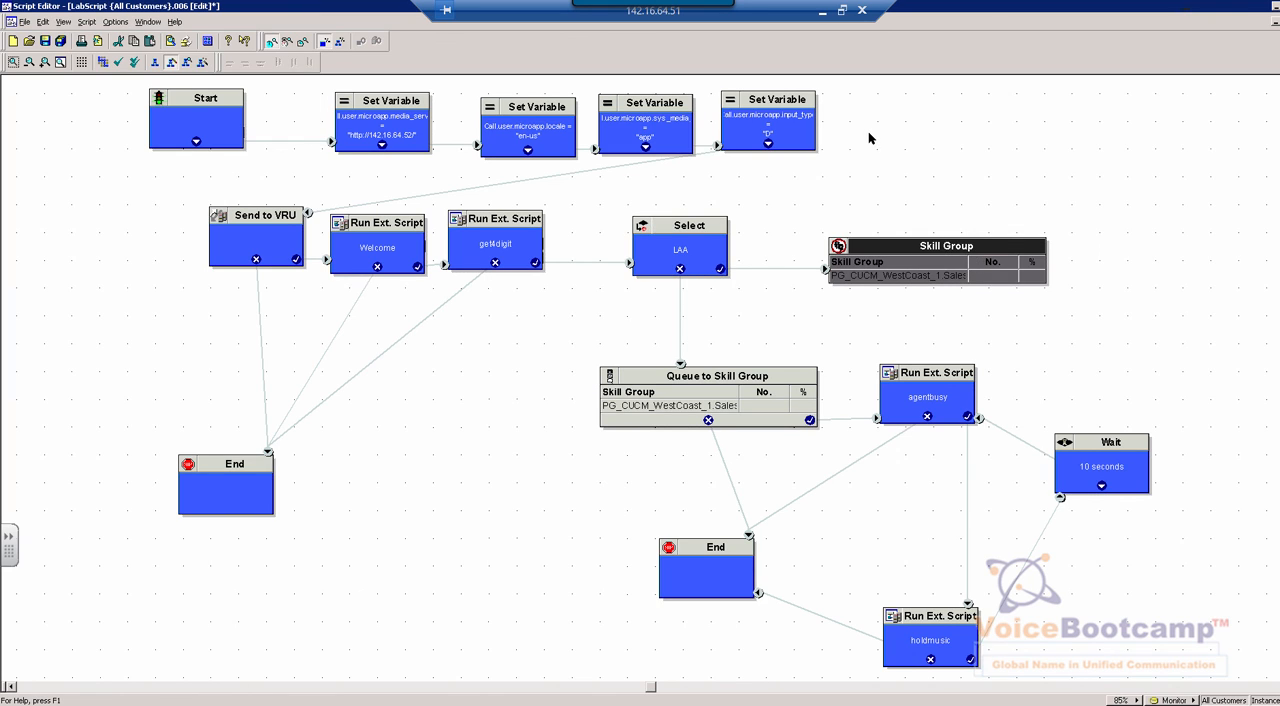
right_click(927, 305)
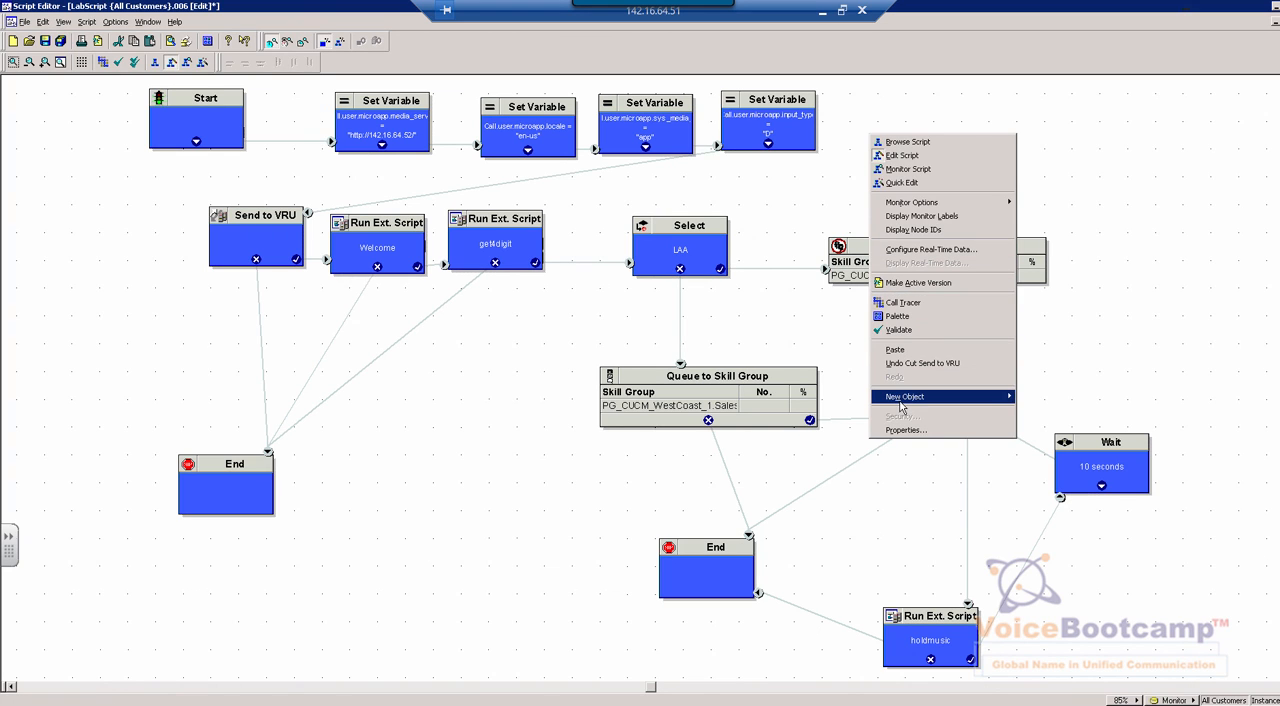
mouse_move(900, 398)
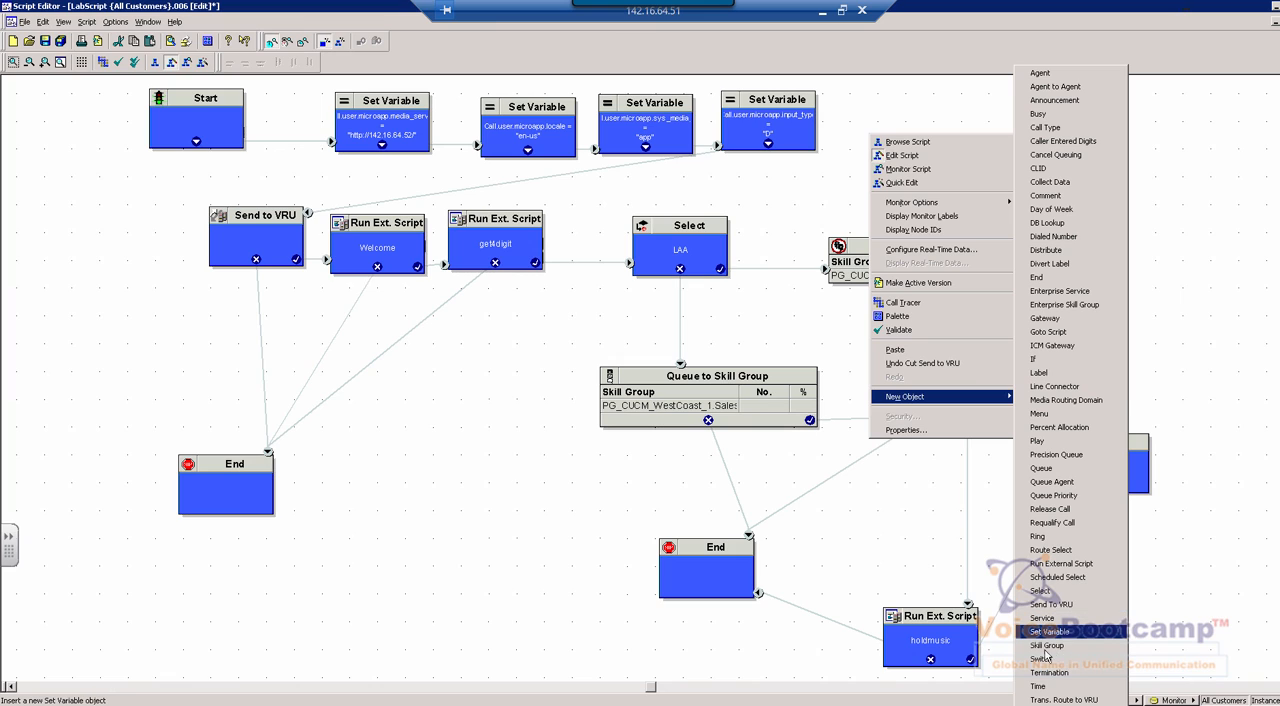
left_click(933, 526)
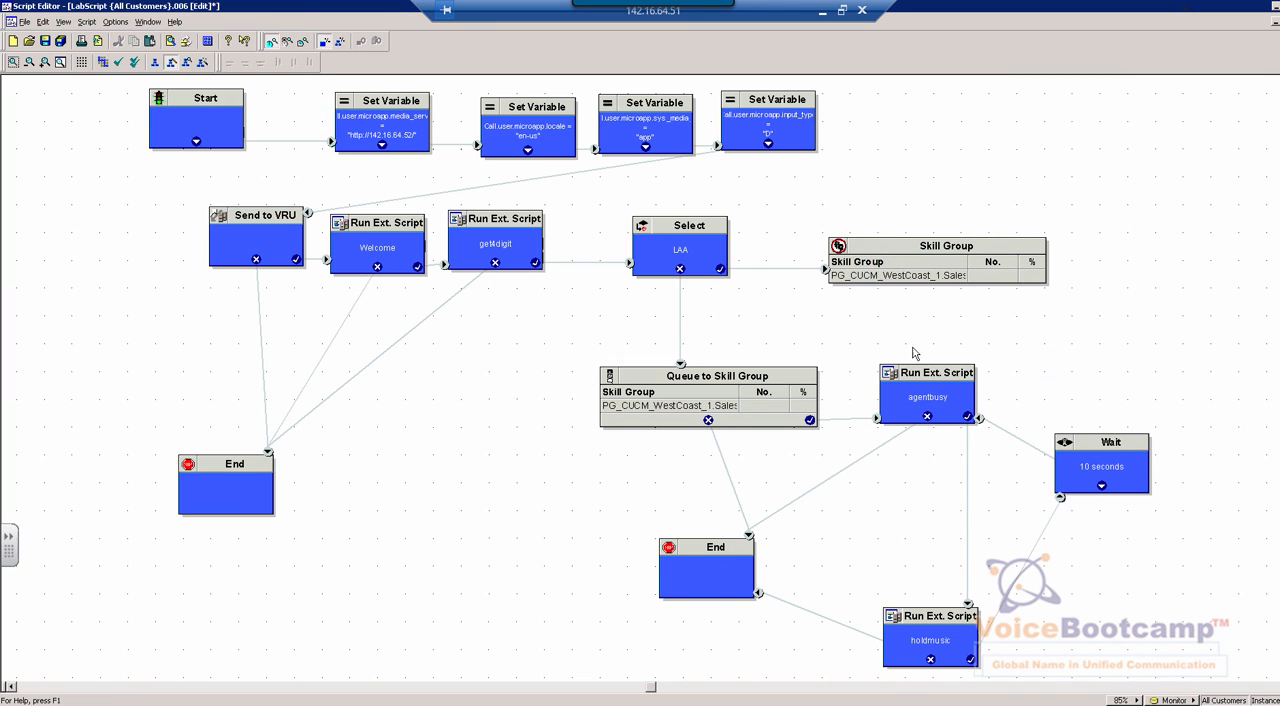
Open the Skill Group node's properties, examine the skill group and route of its routing target, and close them
right_click(913, 268)
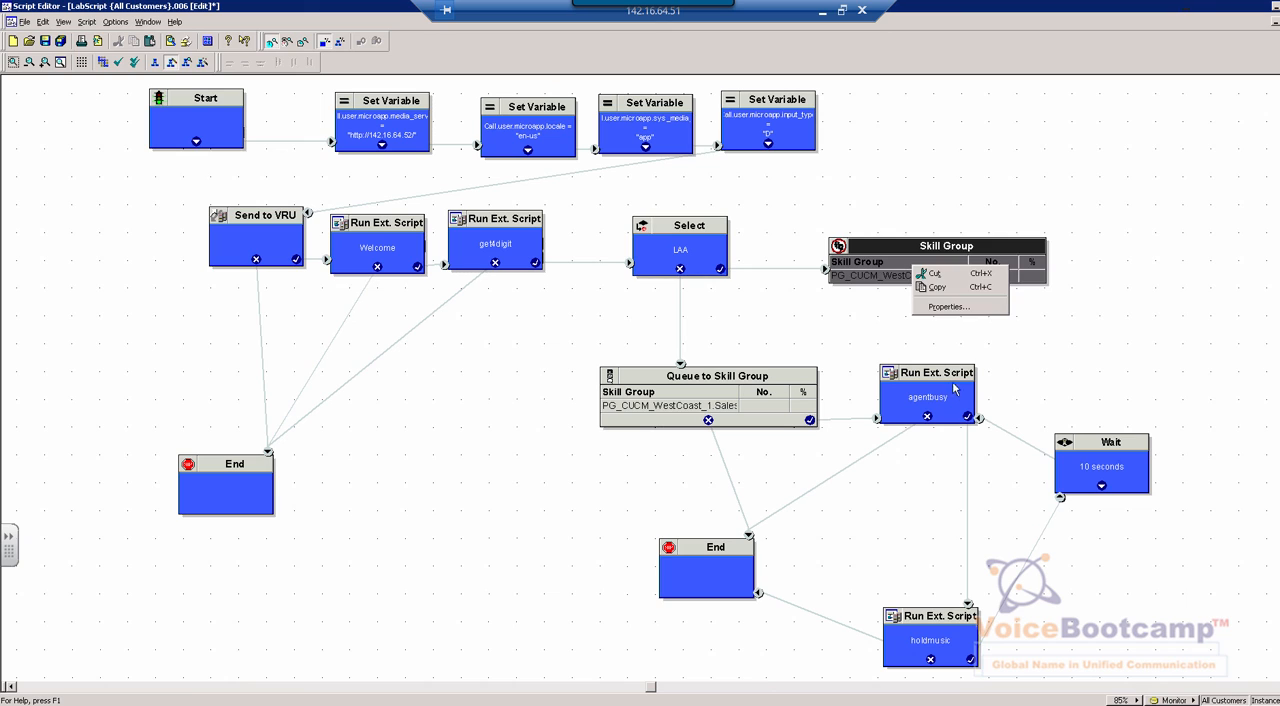
left_click(945, 307)
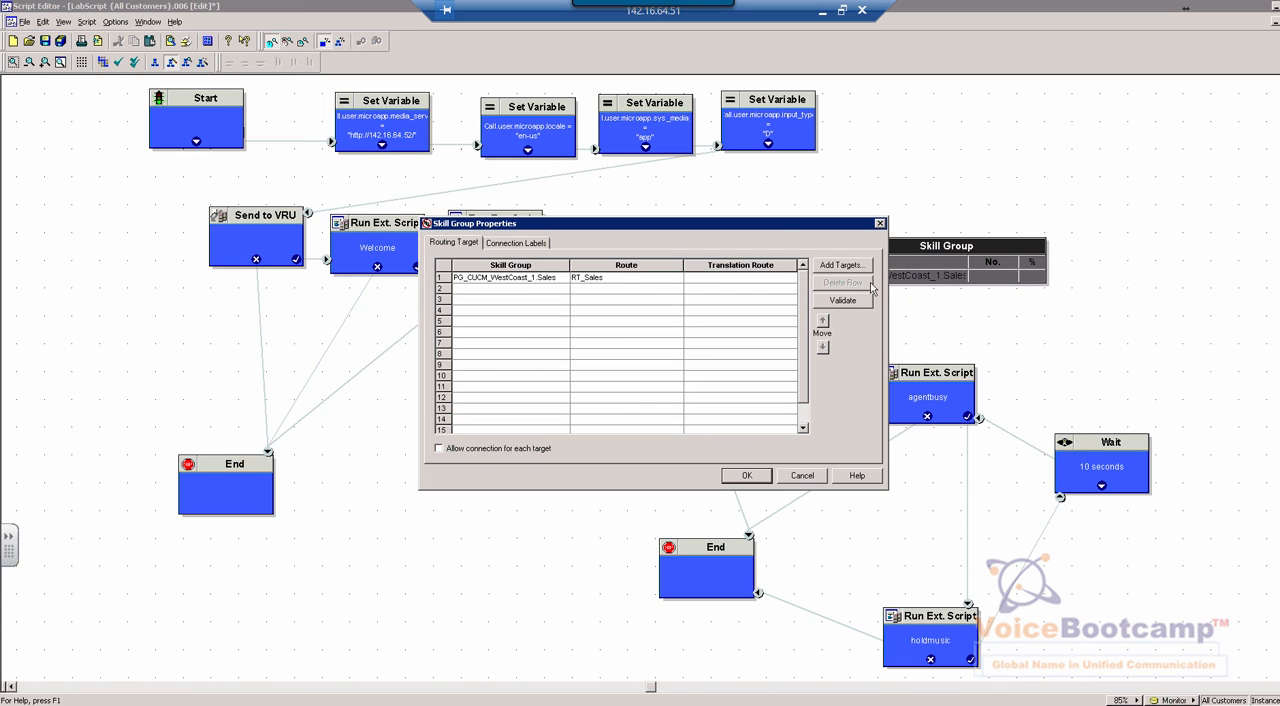
left_click(566, 279)
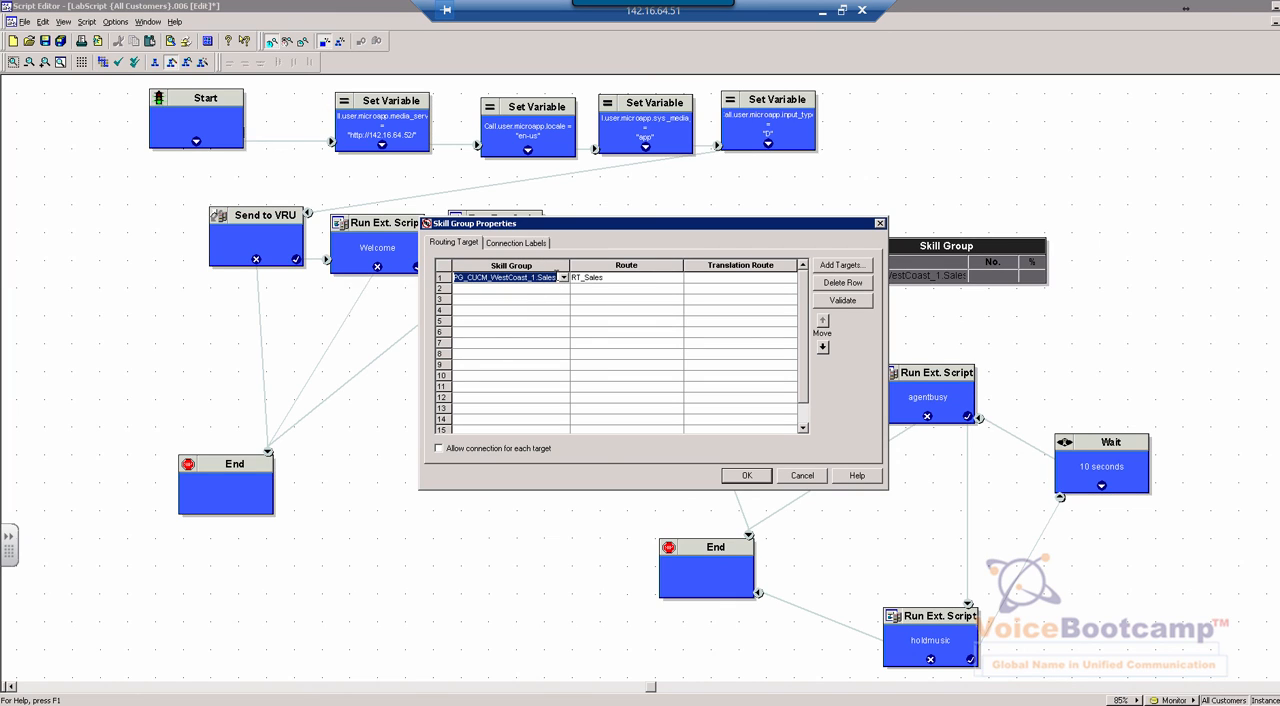
left_click(635, 283)
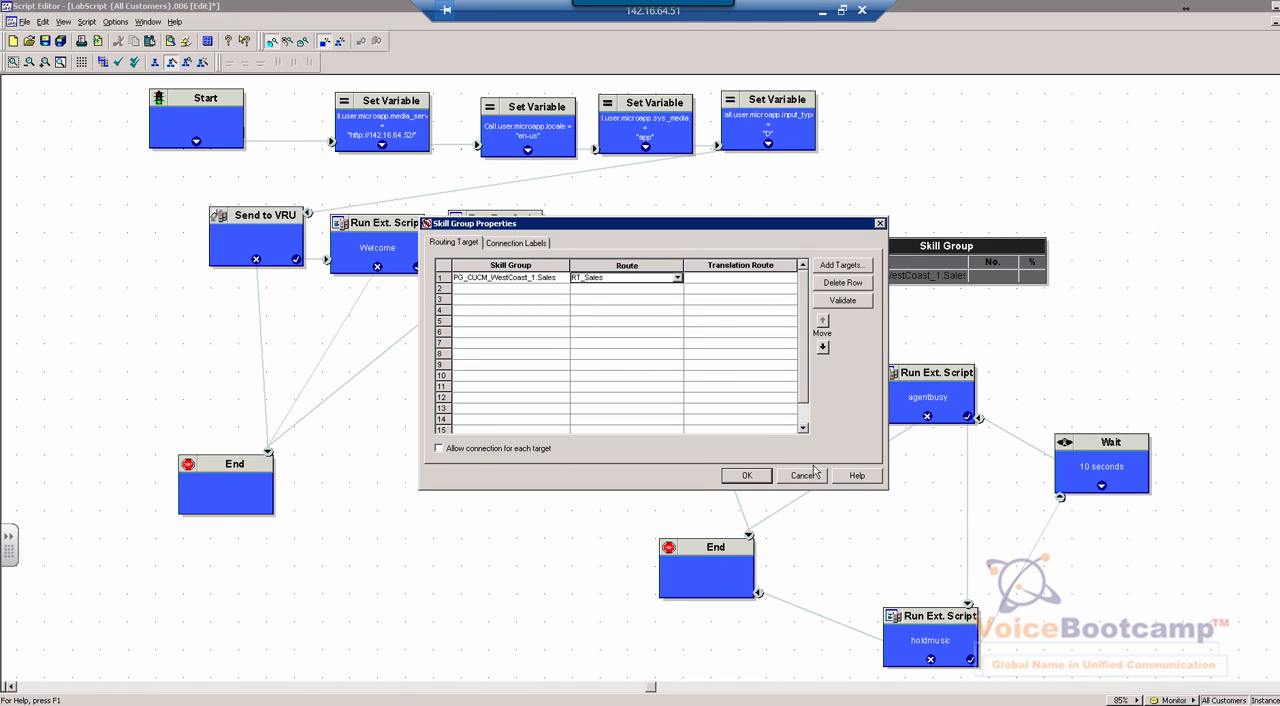
left_click(750, 477)
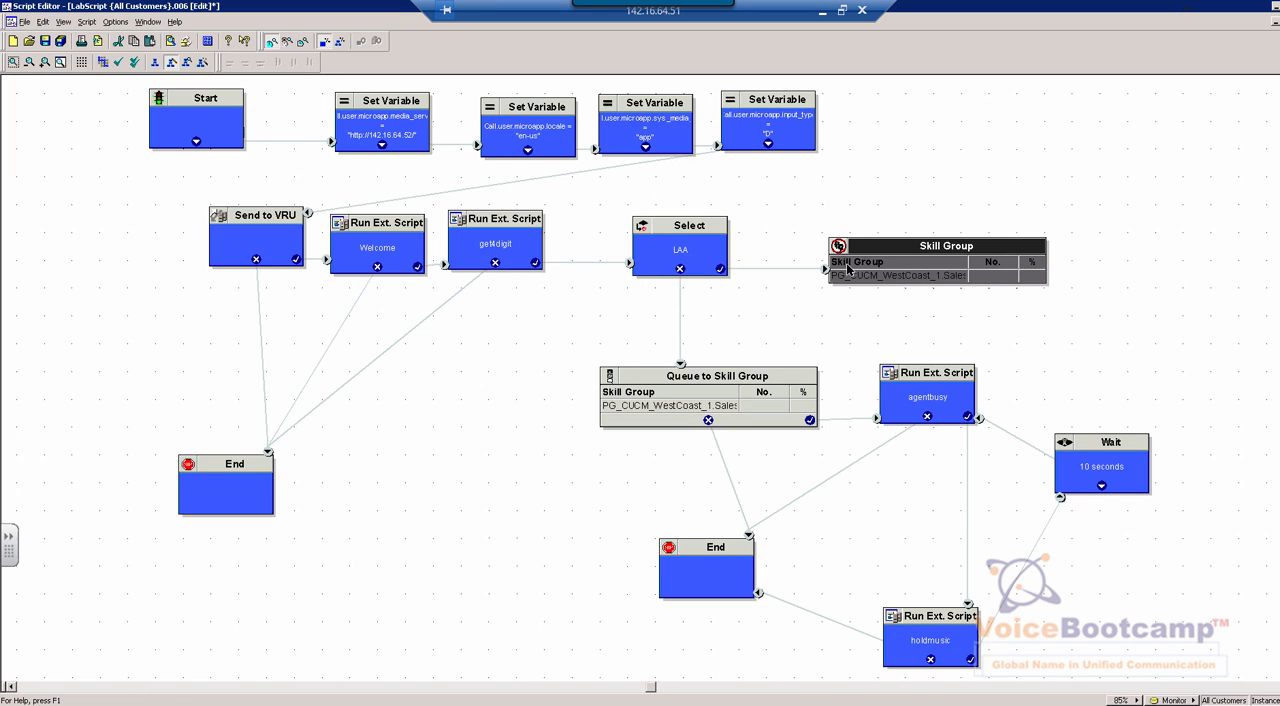
Follow the flow from the Select node to Queue to Skill Group, and find the queue node types among the new objects
left_click(695, 245)
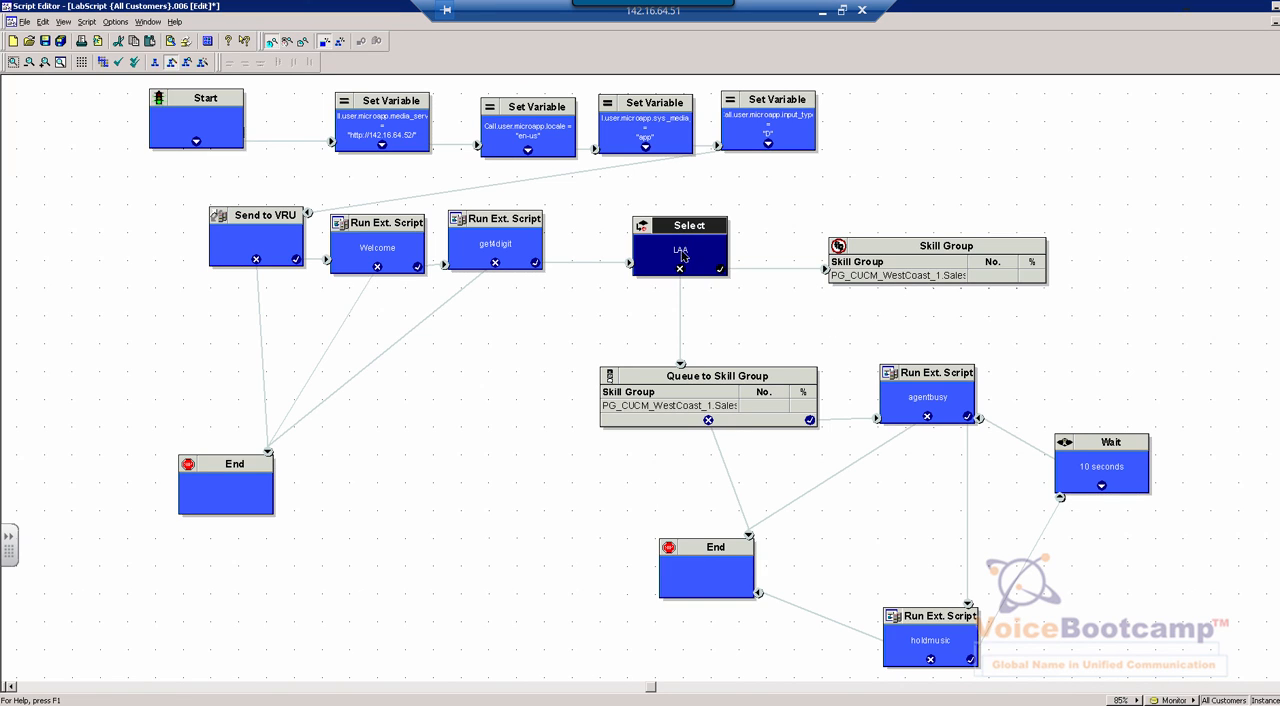
left_click(672, 412)
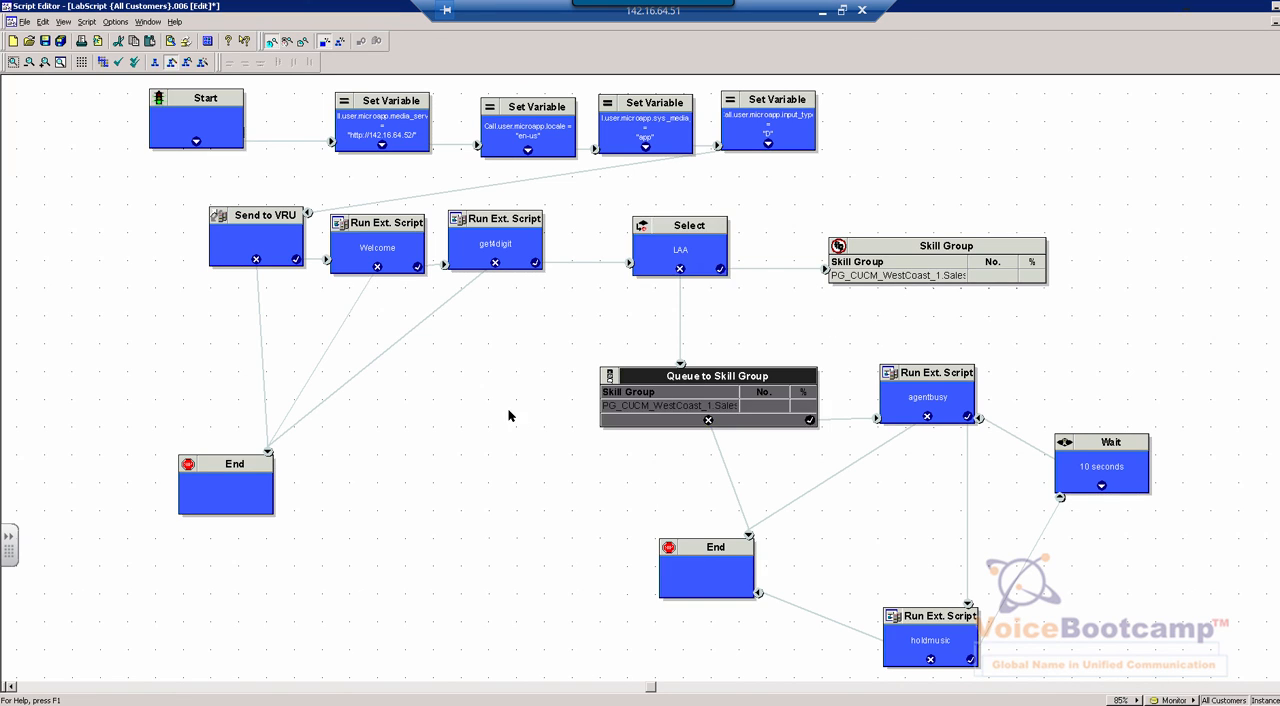
right_click(510, 417)
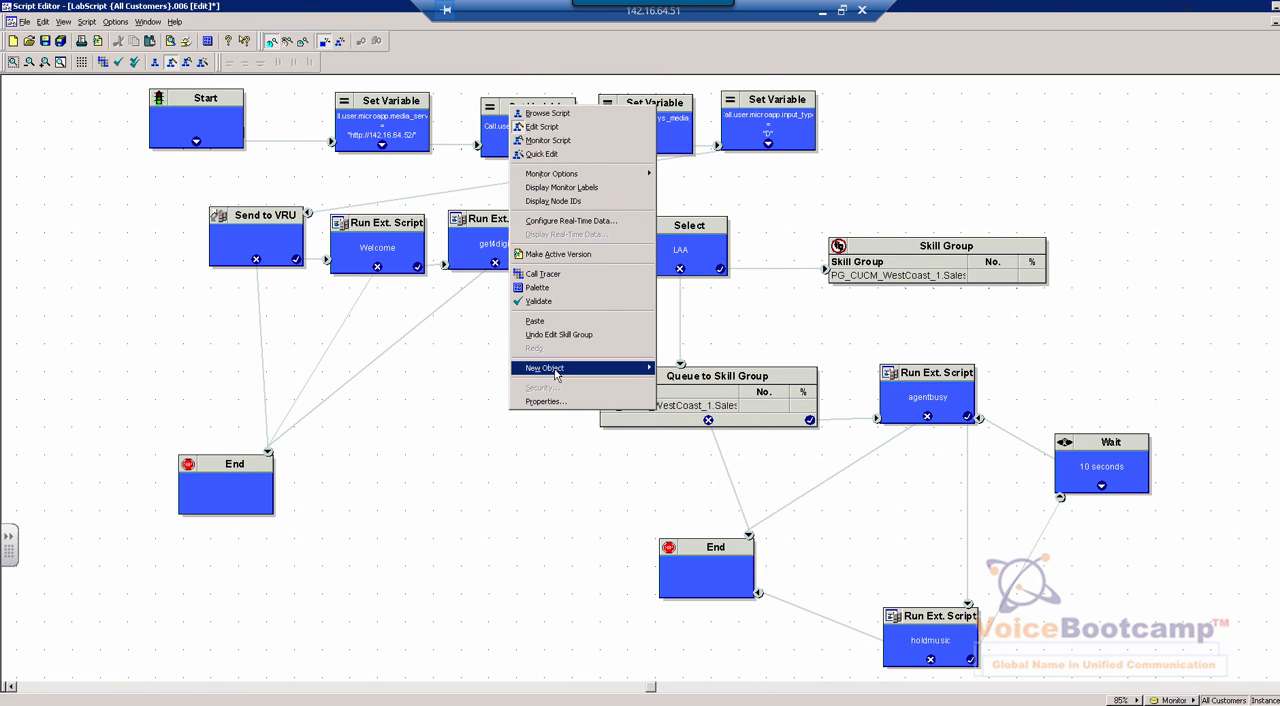
mouse_move(559, 374)
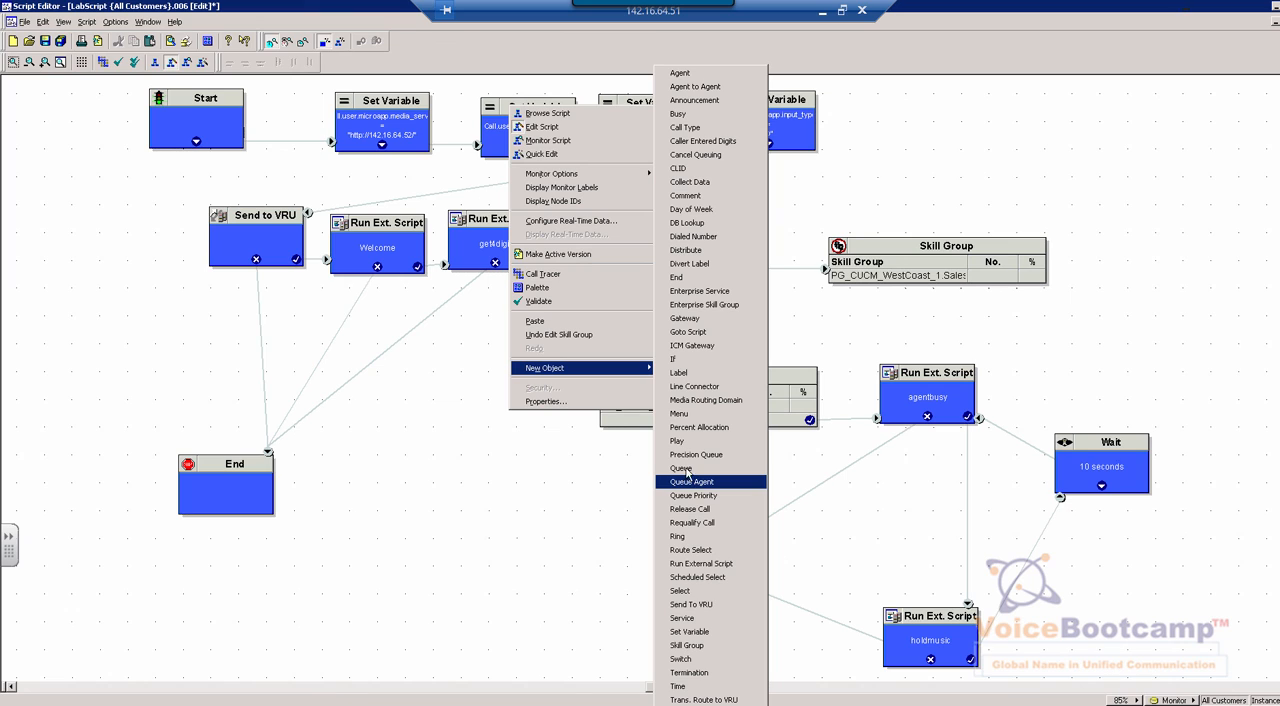
left_click(601, 459)
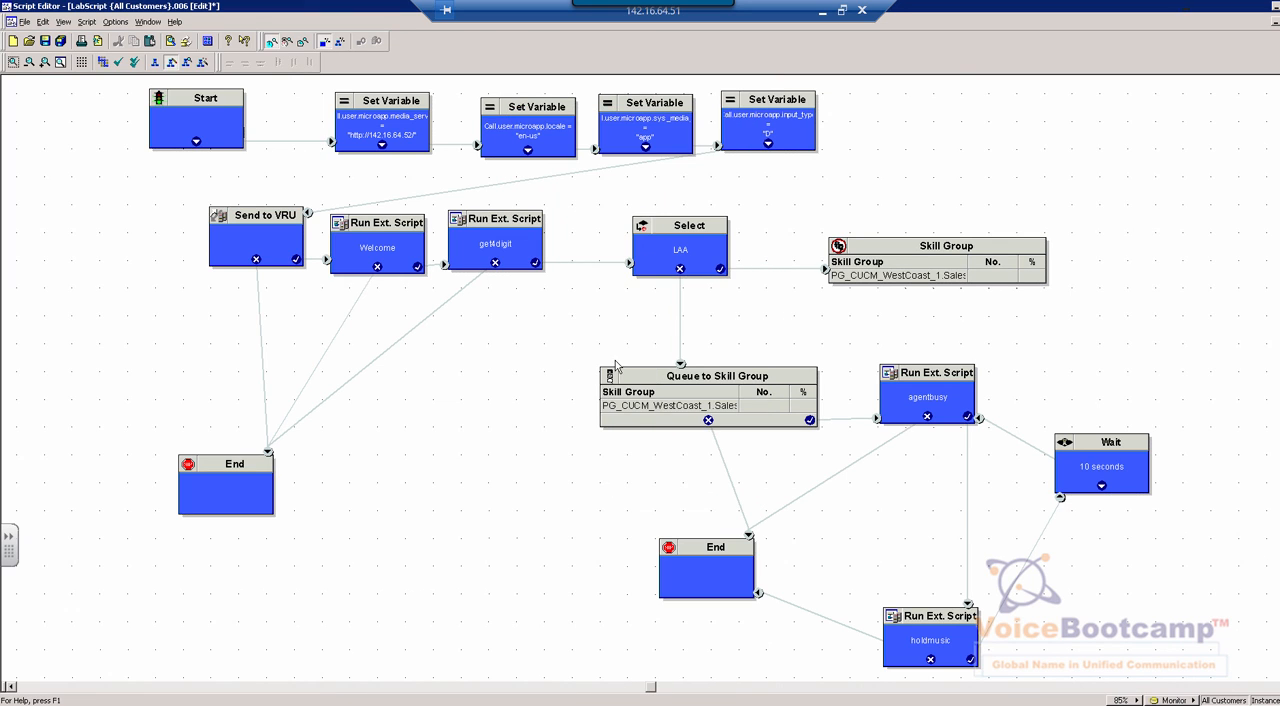
Open the Queue to Skill Group node's properties, examine its queue type and target skill group, and cancel without changes
left_click(735, 379)
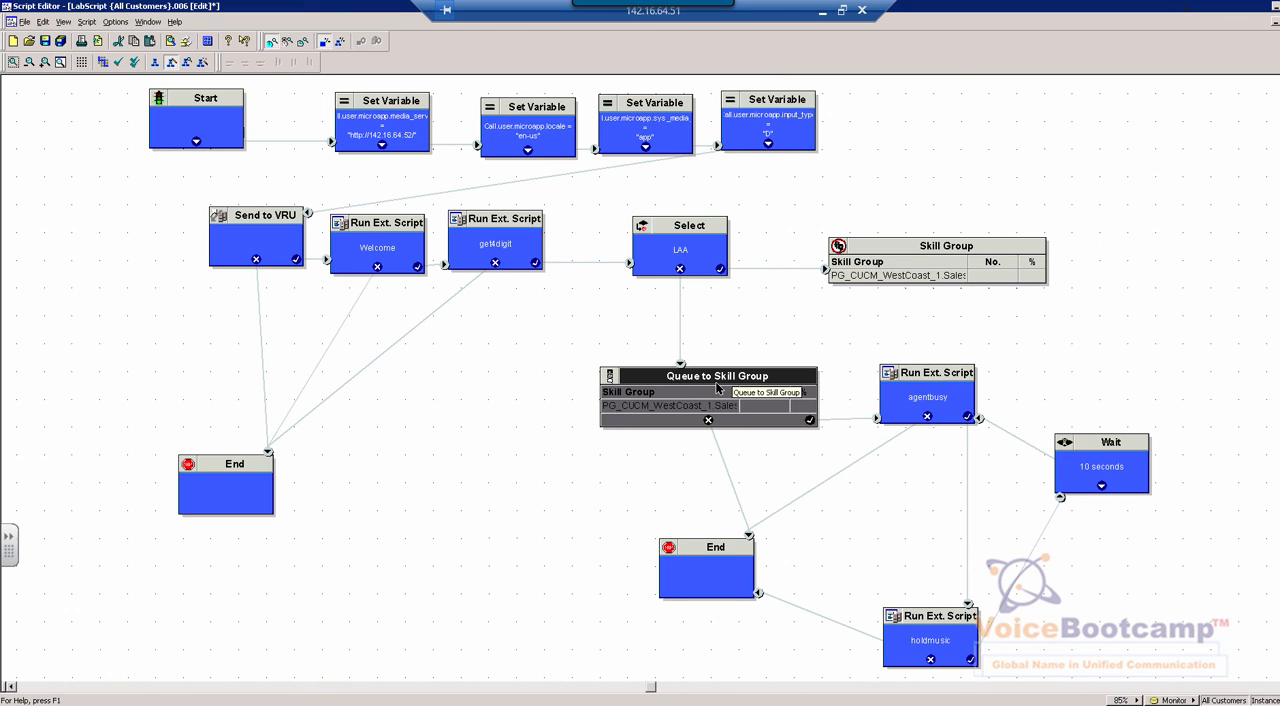
right_click(708, 405)
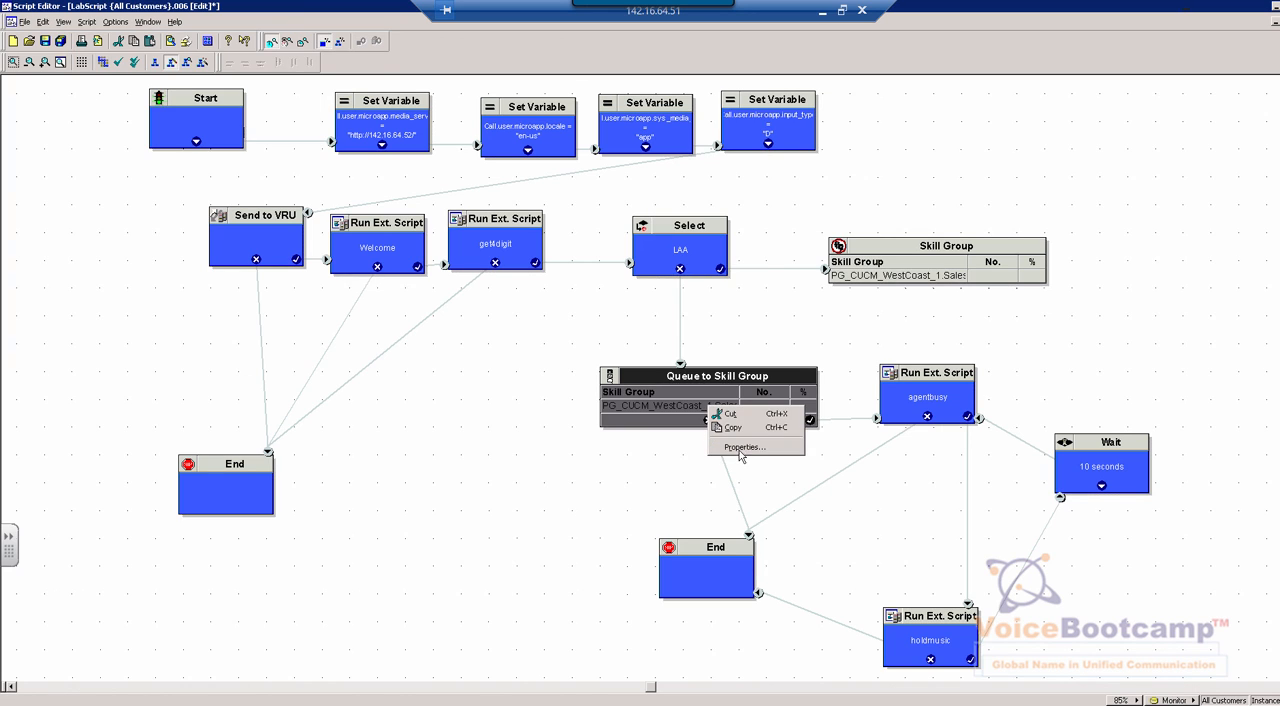
left_click(740, 450)
left_click(511, 321)
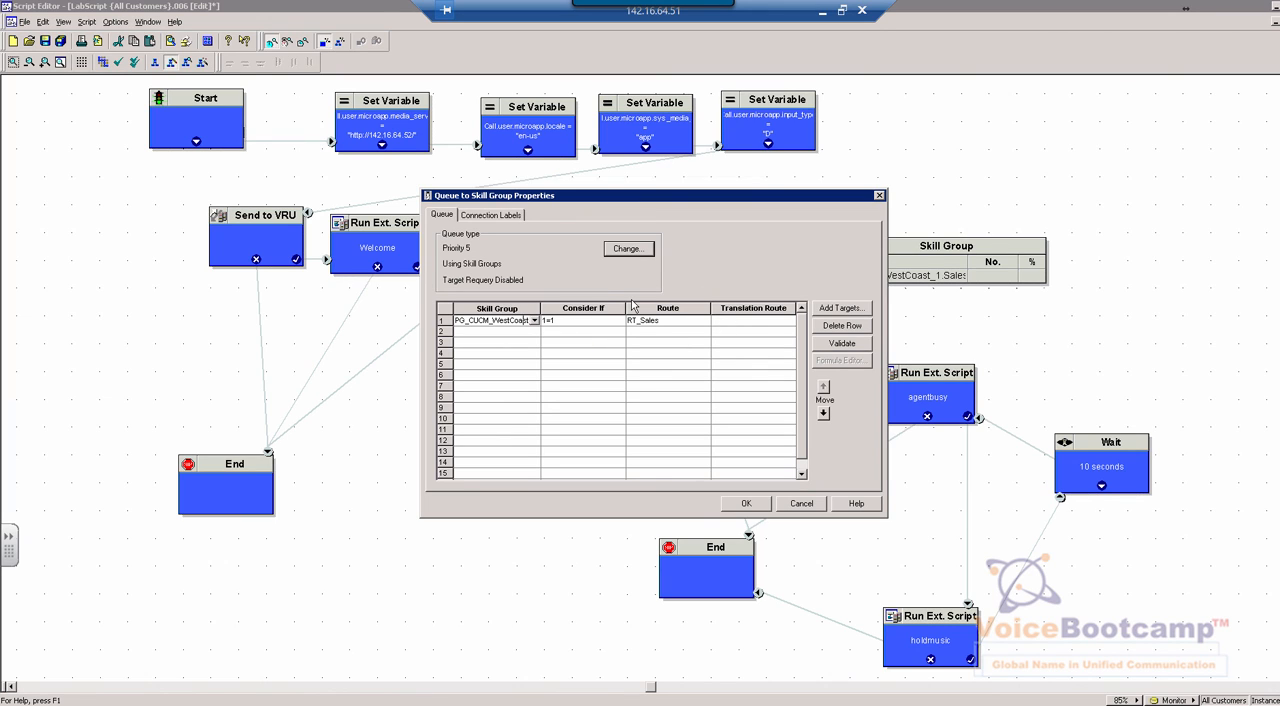
left_click(811, 506)
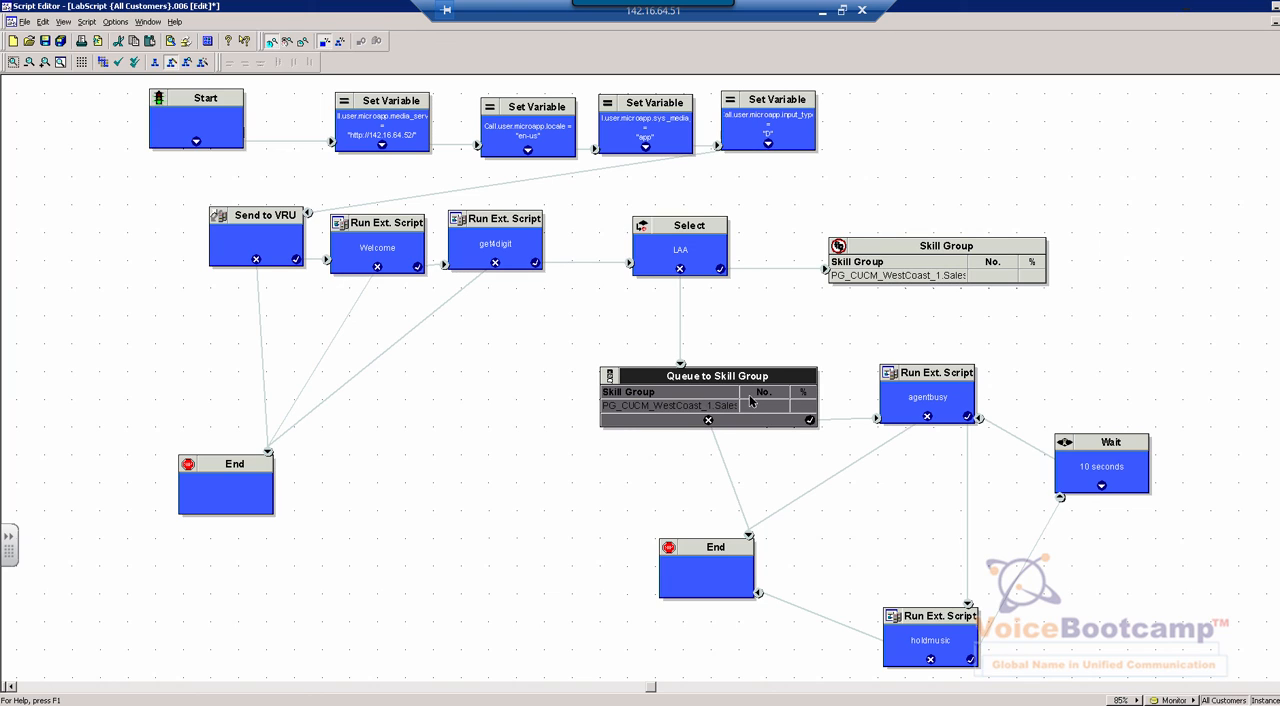
Open the agentbusy Run Ext. Script node's properties, examine its external script name, and cancel without changes
left_click(926, 406)
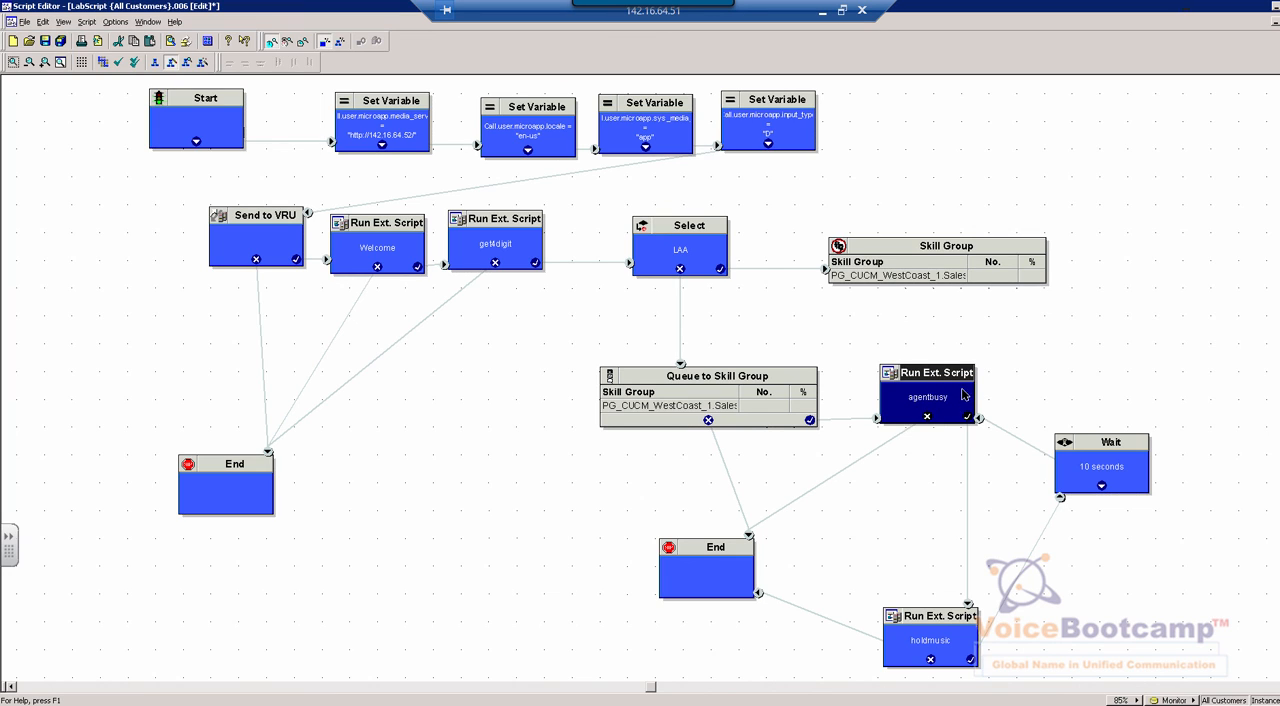
right_click(977, 437)
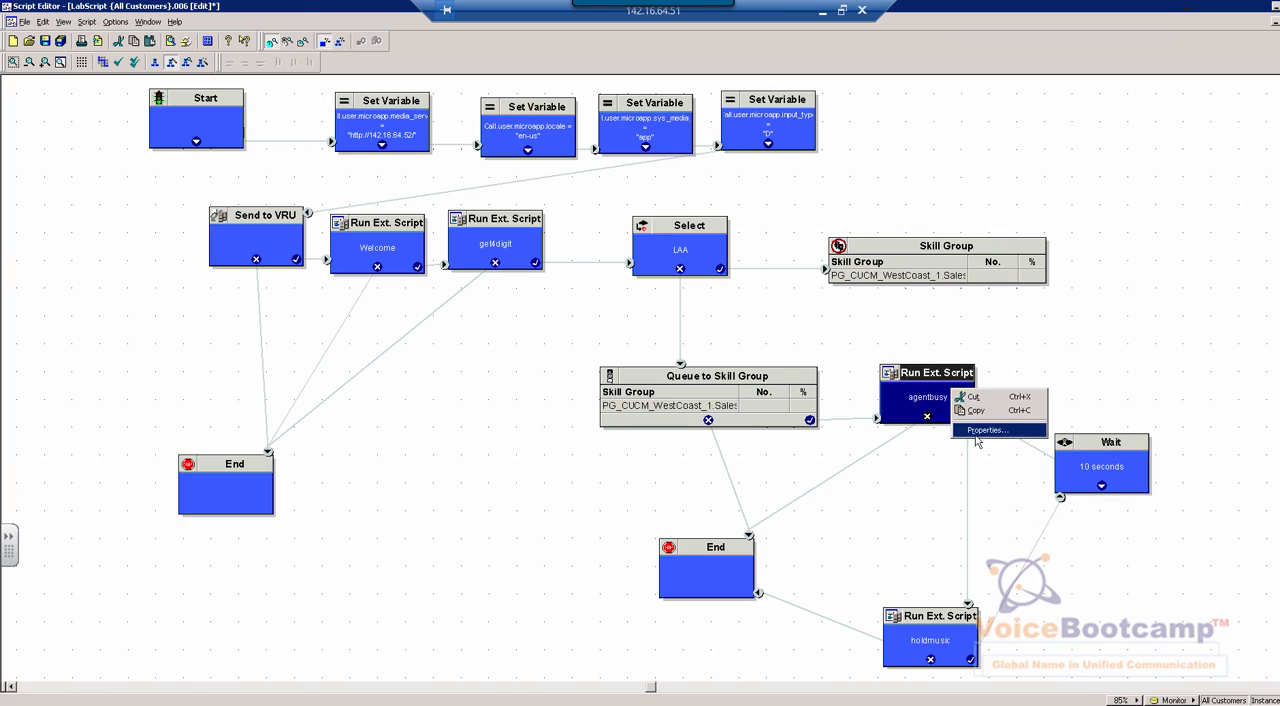
left_click(966, 432)
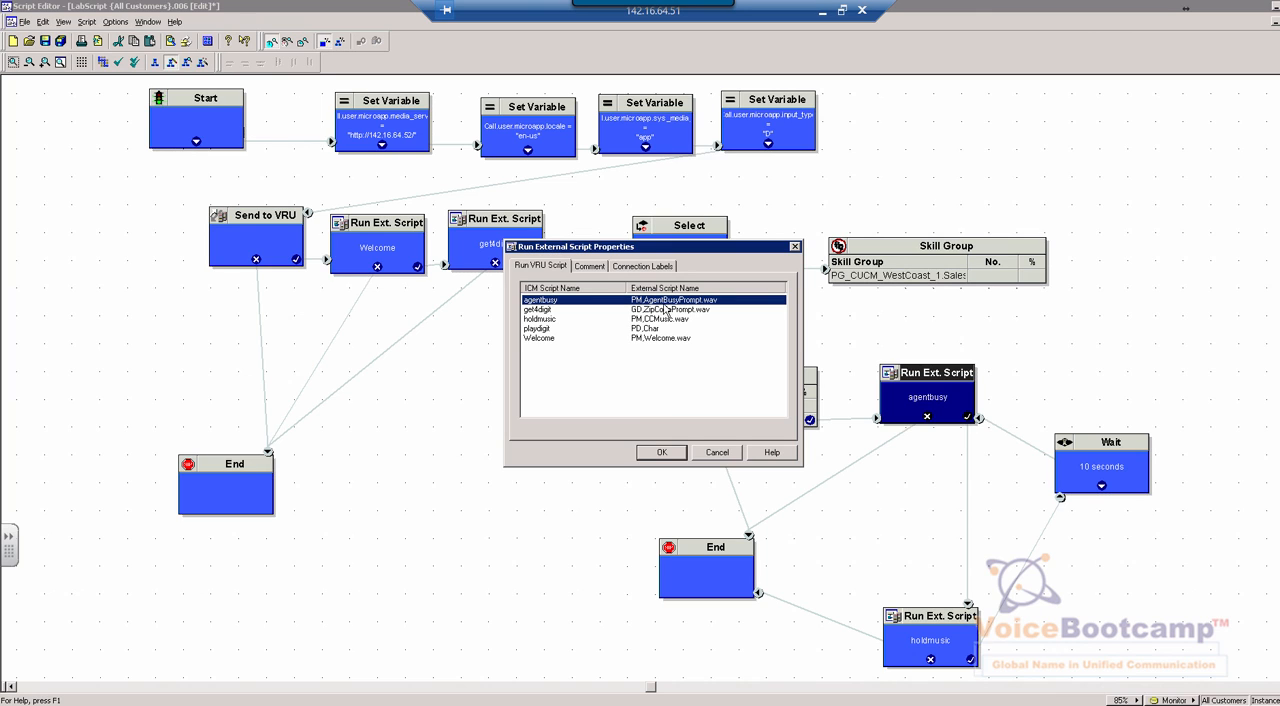
left_click(735, 452)
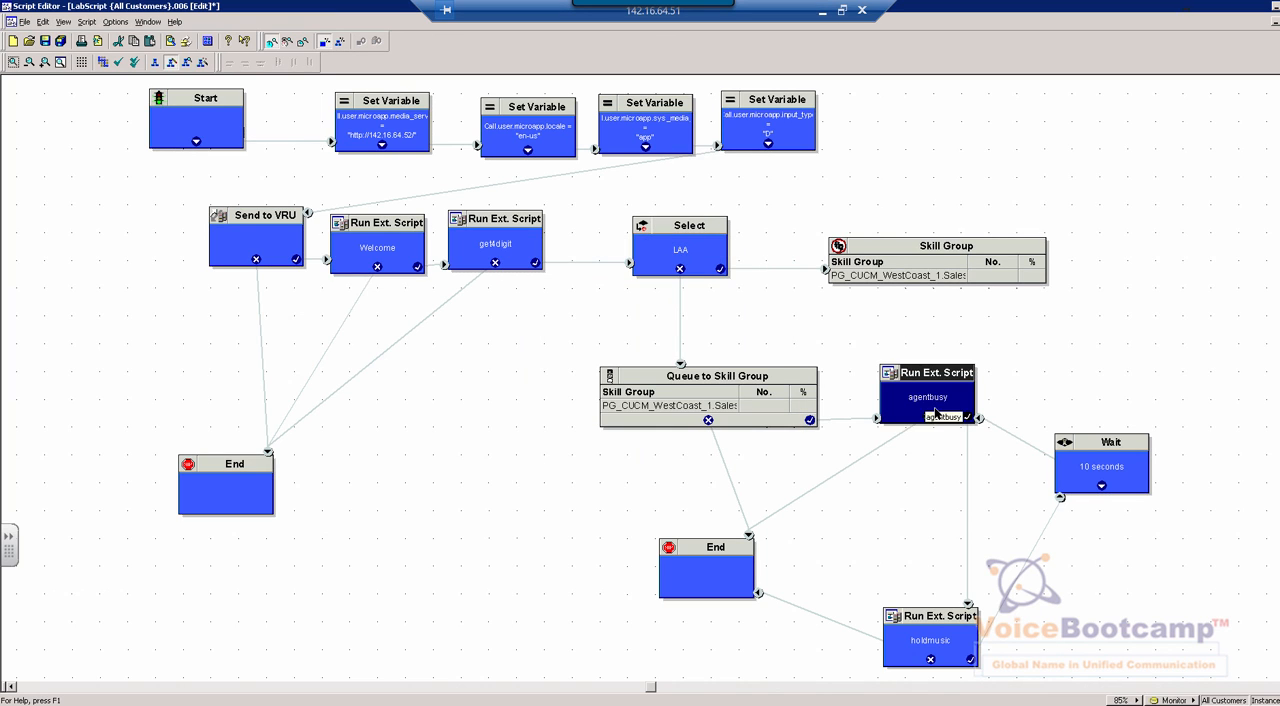
Move the holdmusic Run Ext. Script node up closer to agentbusy, then examine its external script name in the properties and cancel
left_click(946, 631)
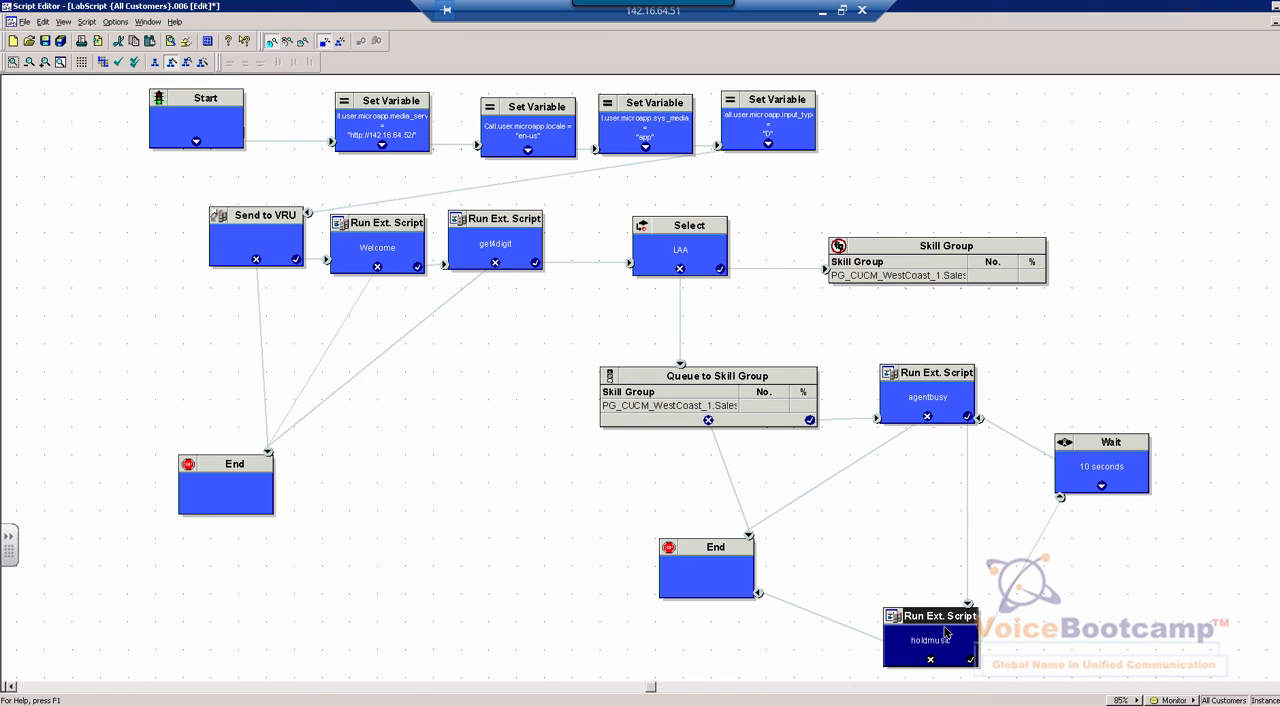
left_click_drag(943, 628, 958, 553)
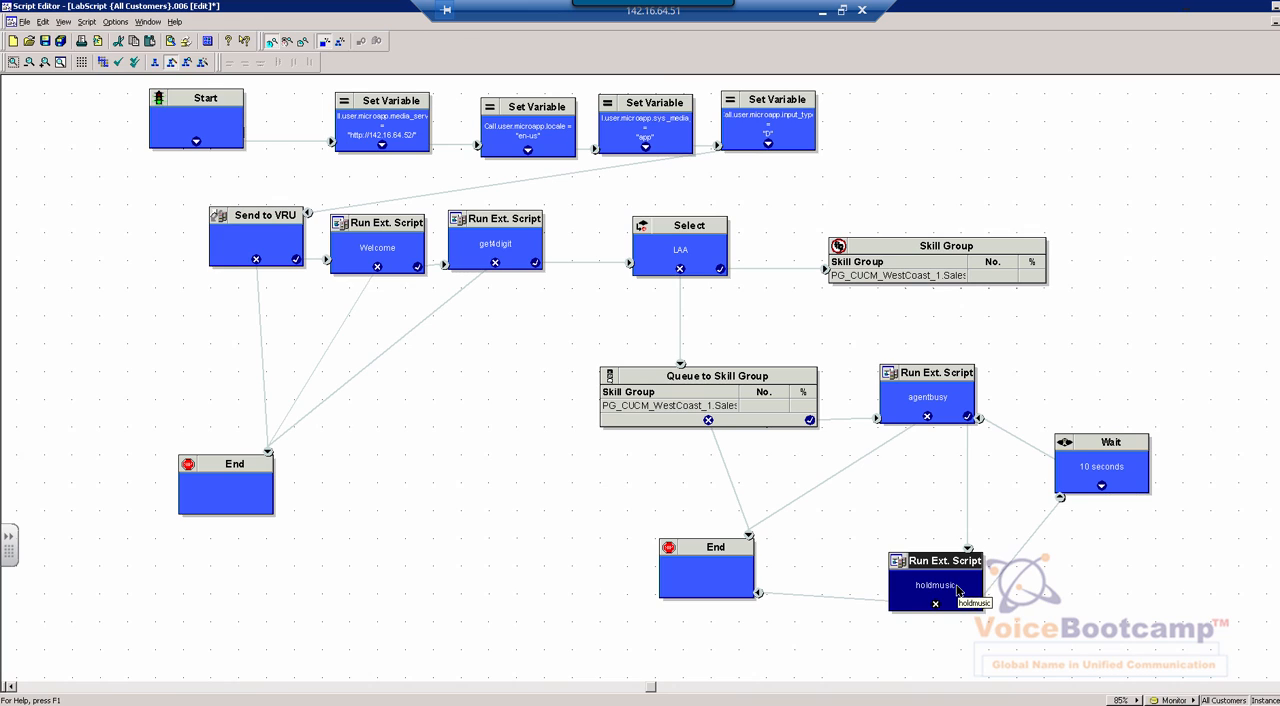
right_click(958, 591)
left_click(979, 632)
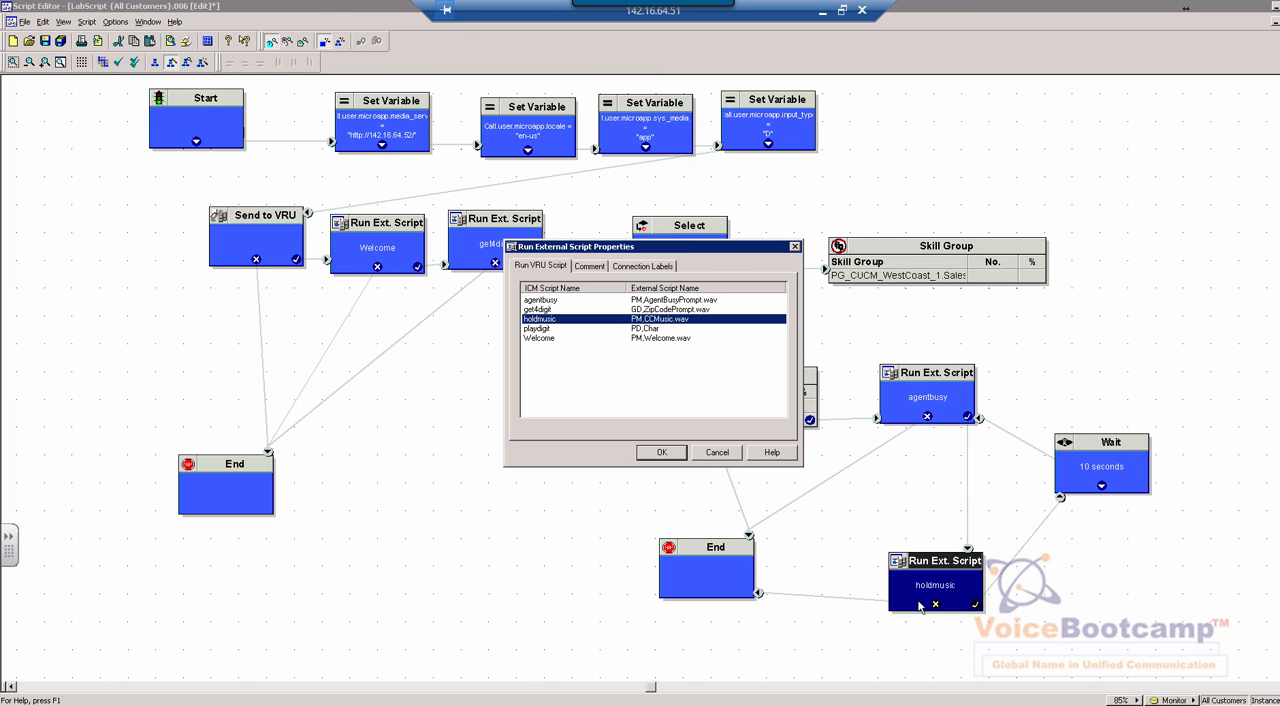
left_click(712, 455)
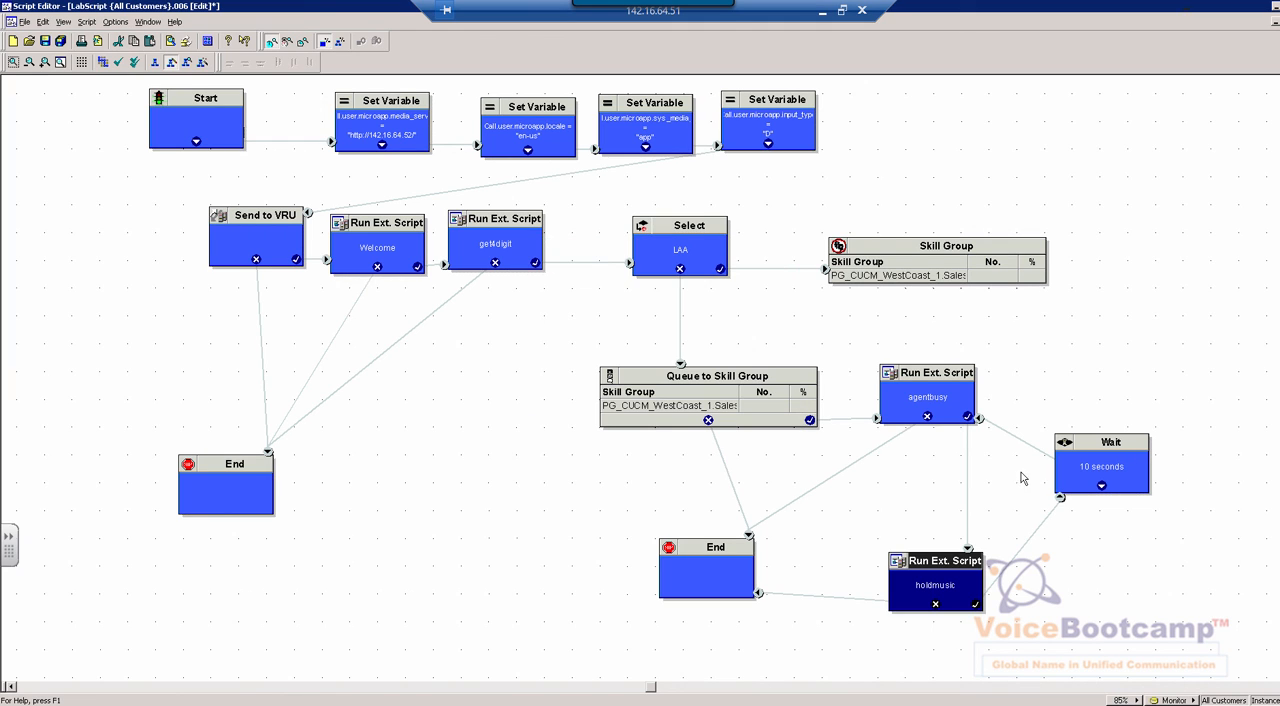
Examine the 10-second Wait node and find the Wait object type among the new objects without inserting one
left_click(1091, 466)
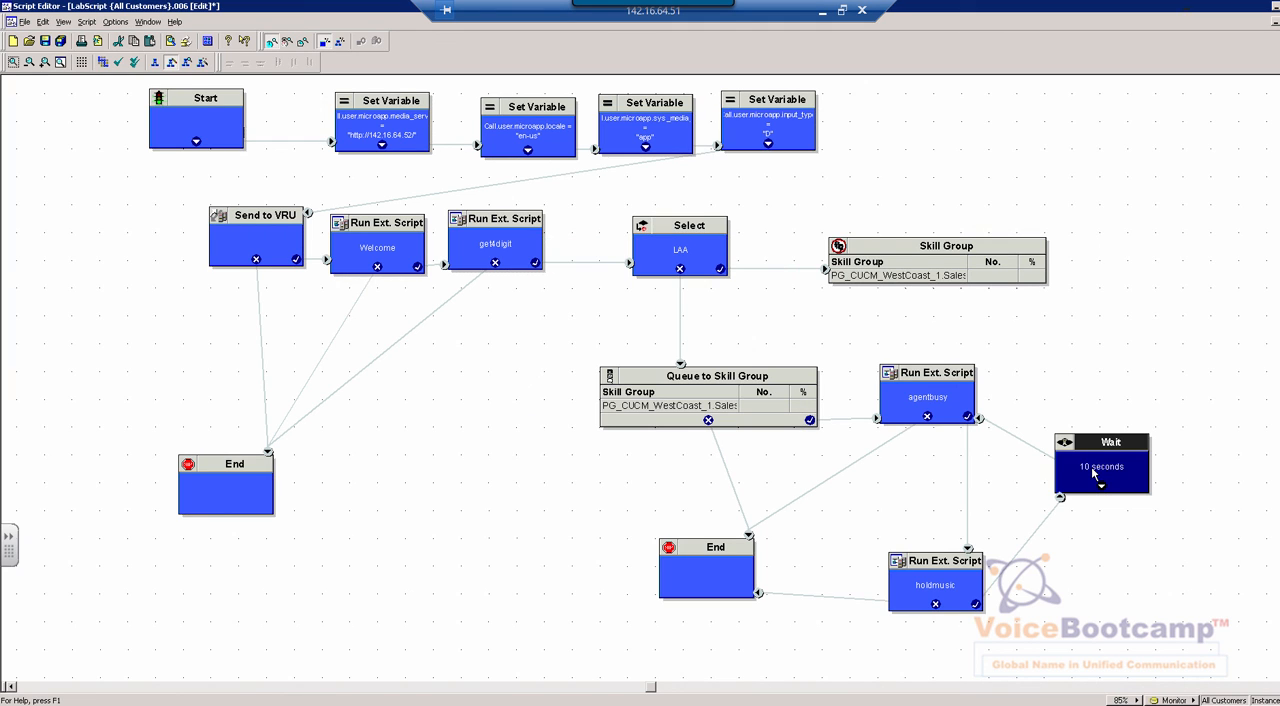
right_click(1044, 316)
mouse_move(1073, 578)
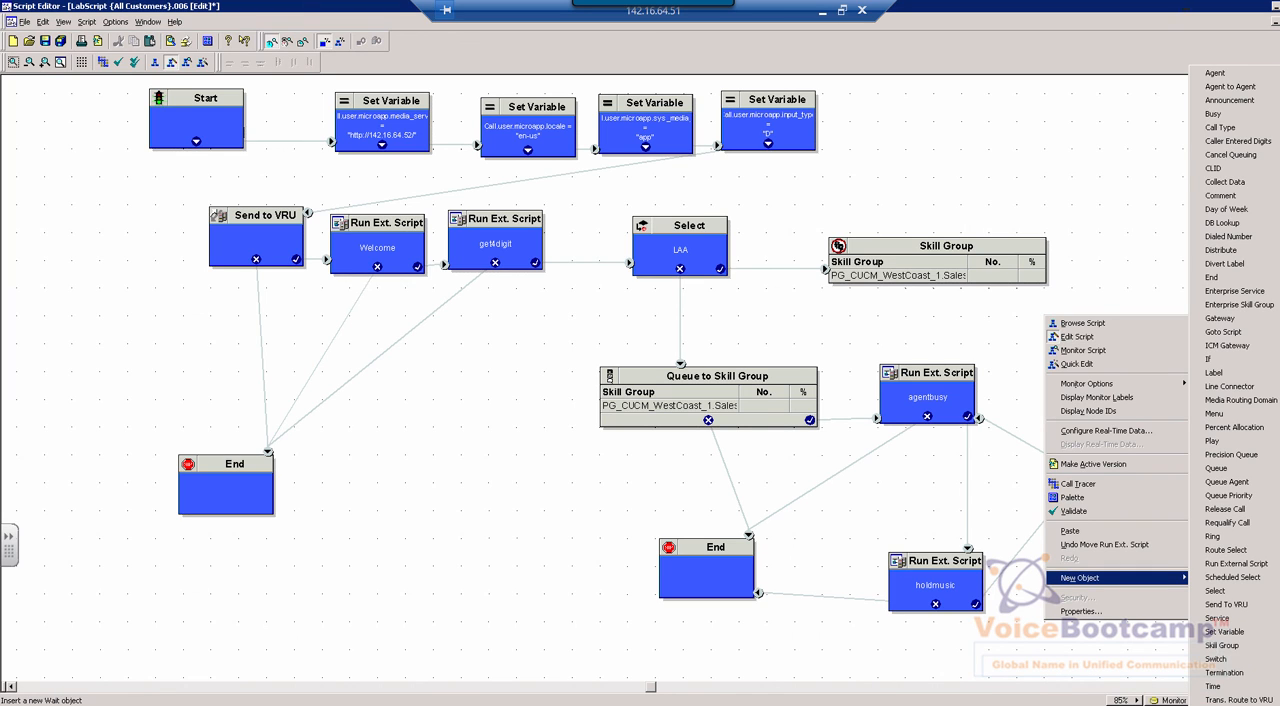
left_click(1007, 500)
left_click(1128, 482)
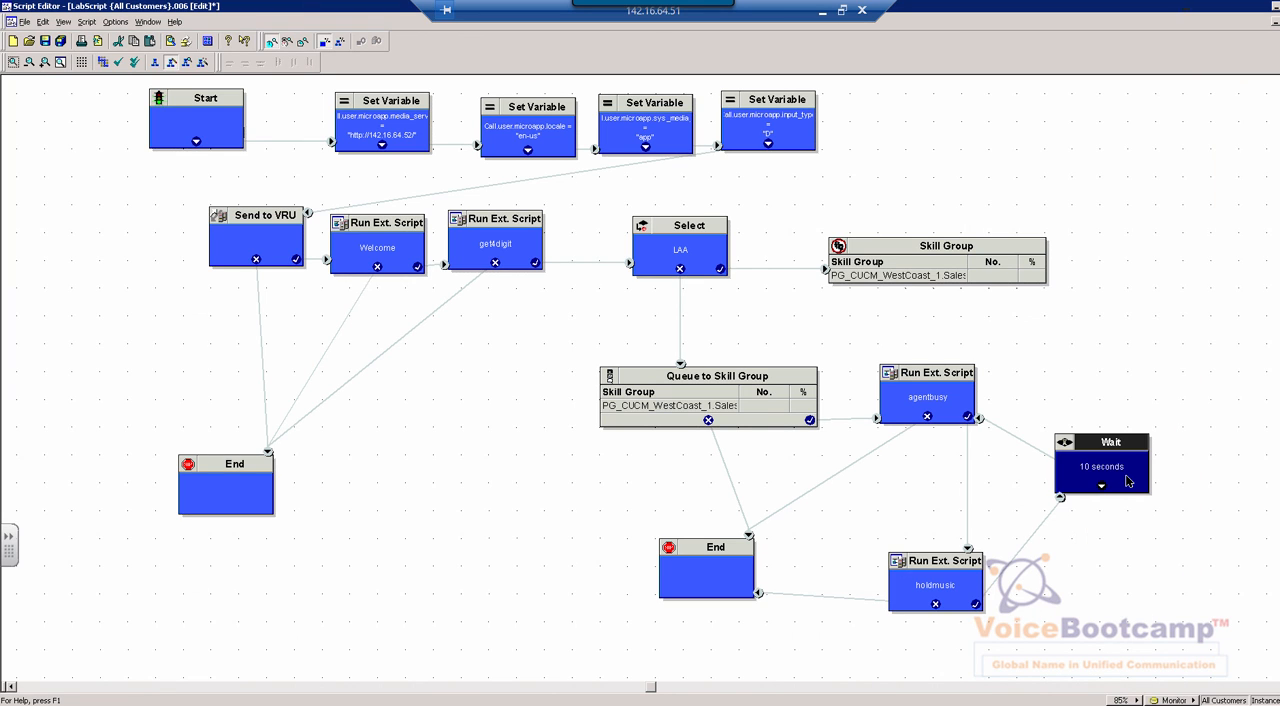
Trace the failure paths from the agentbusy and Welcome Run Ext. Script nodes to the two End nodes
left_click(937, 394)
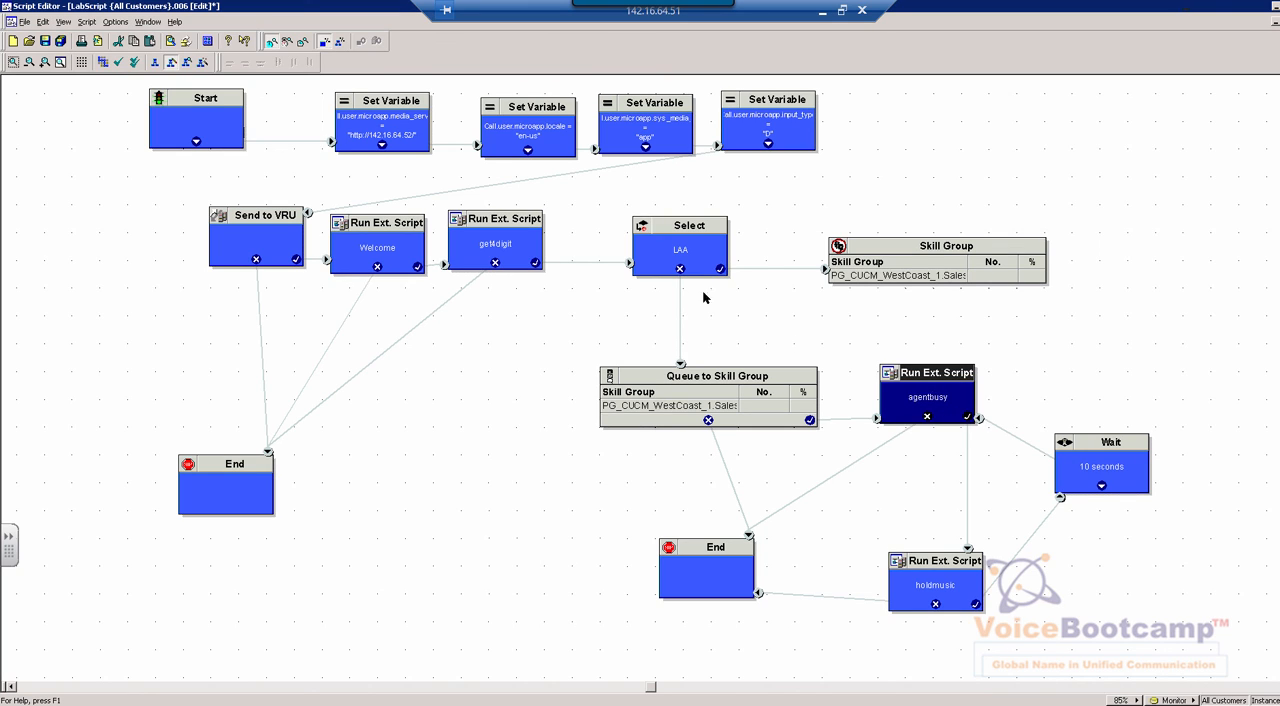
left_click(450, 245)
left_click(420, 250)
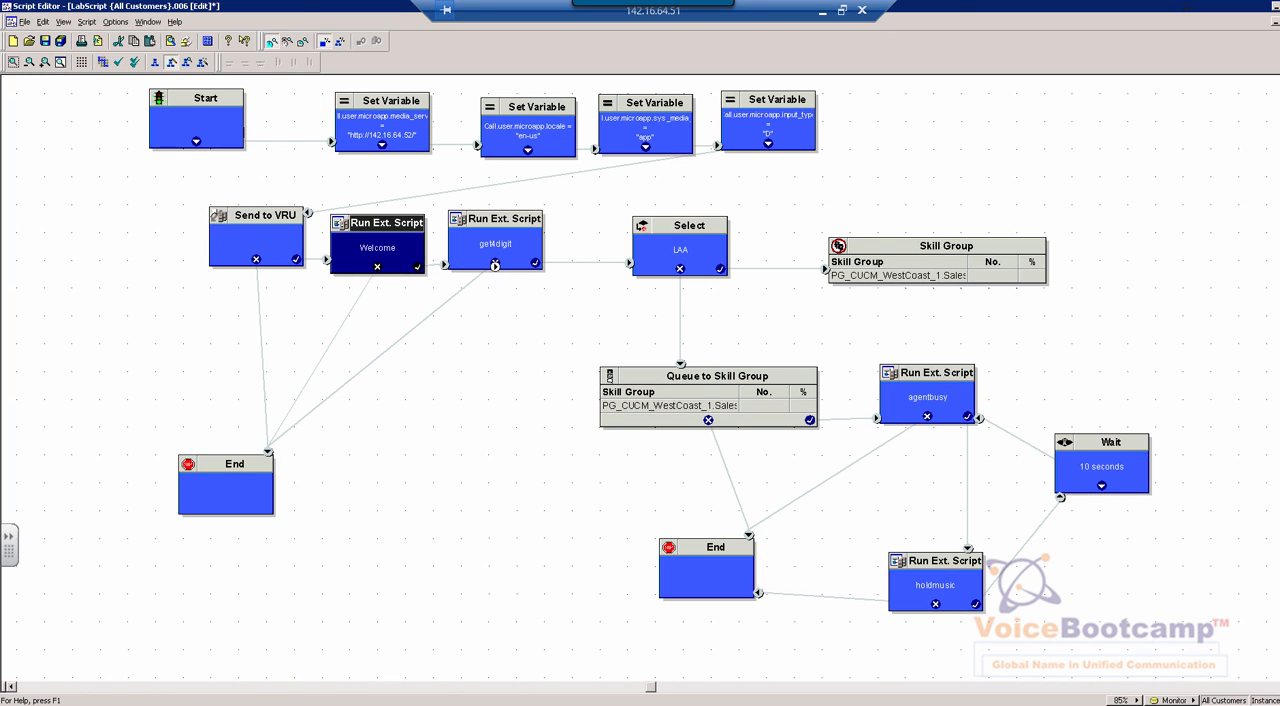
left_click(247, 483)
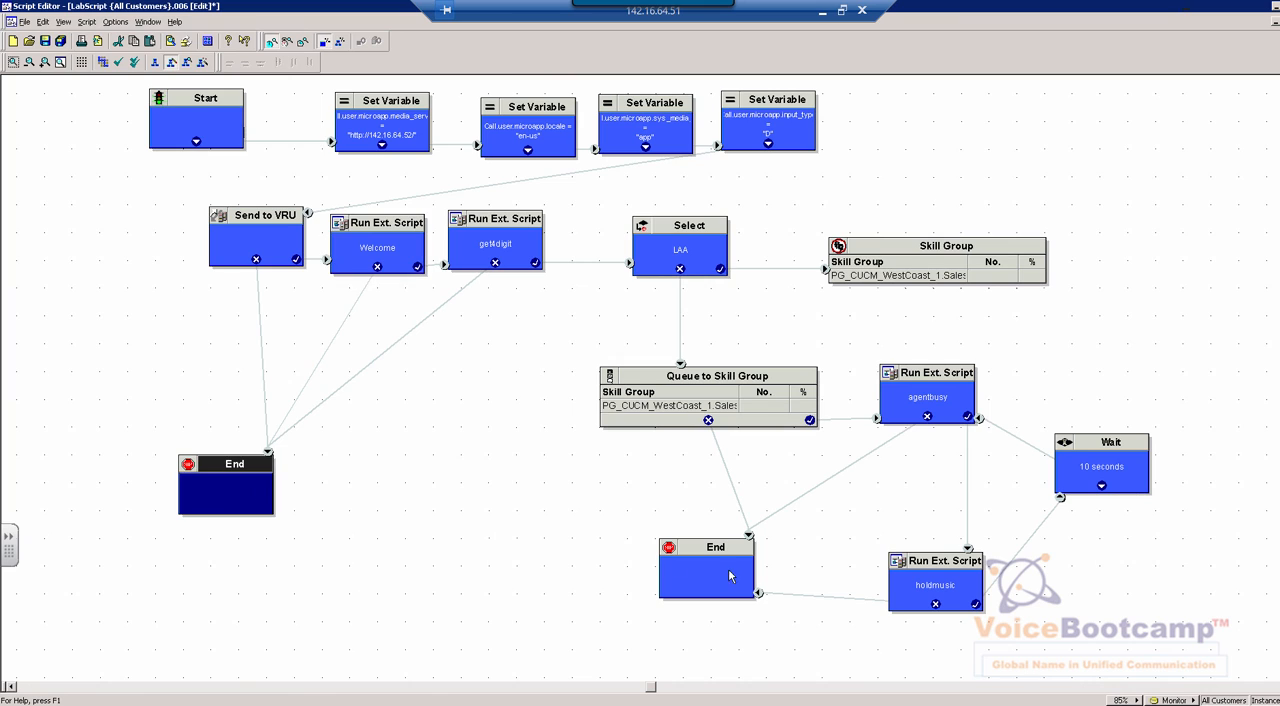
left_click(730, 575)
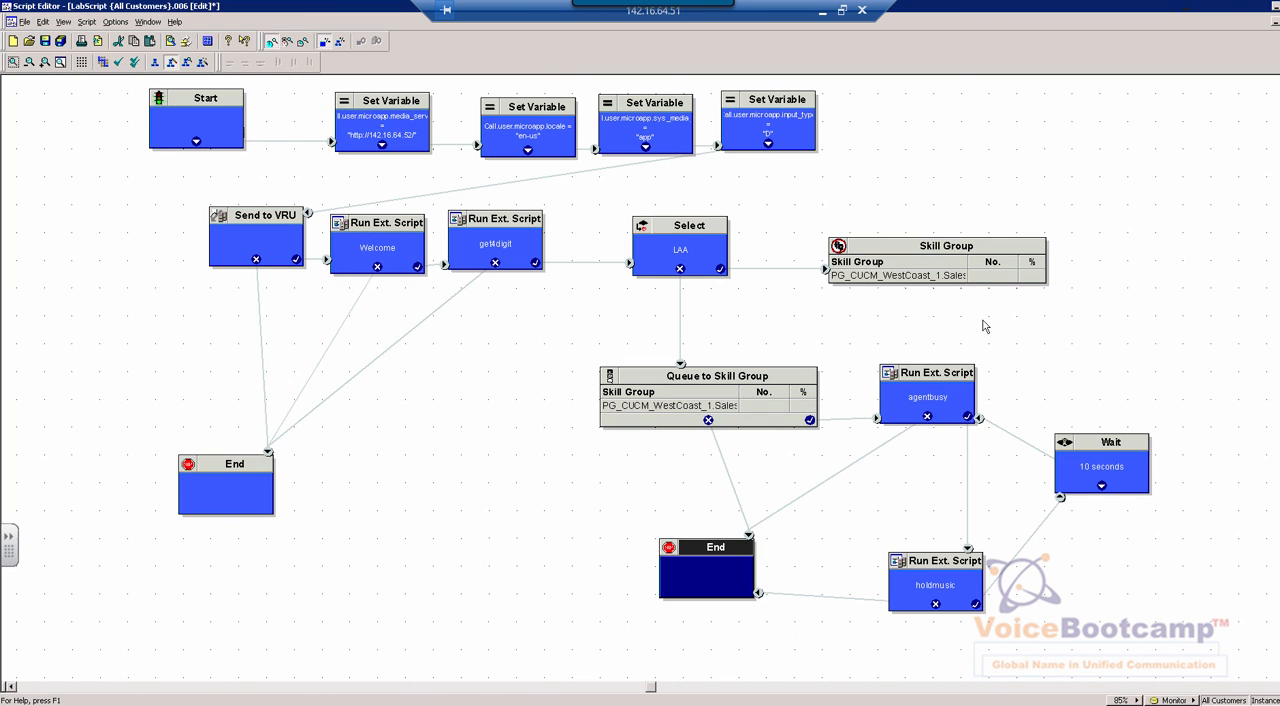
Validate LabScript for errors and save all modified scripts
left_click(118, 62)
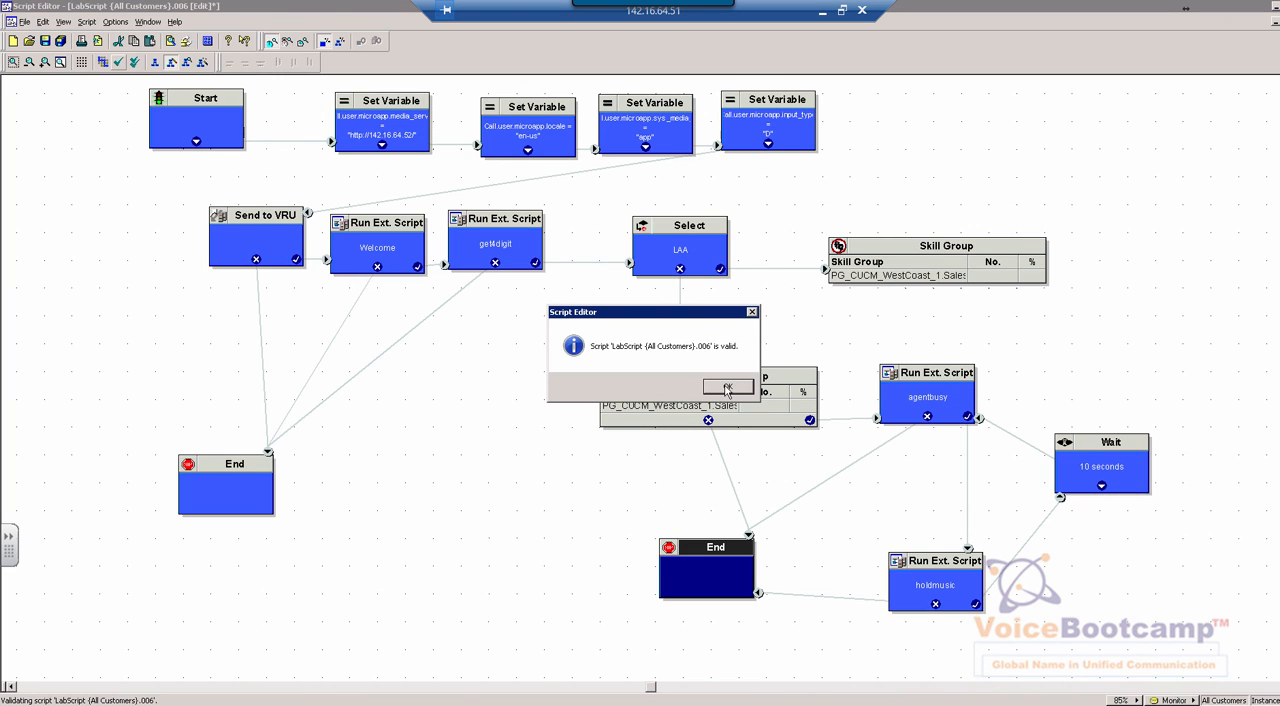
left_click(727, 387)
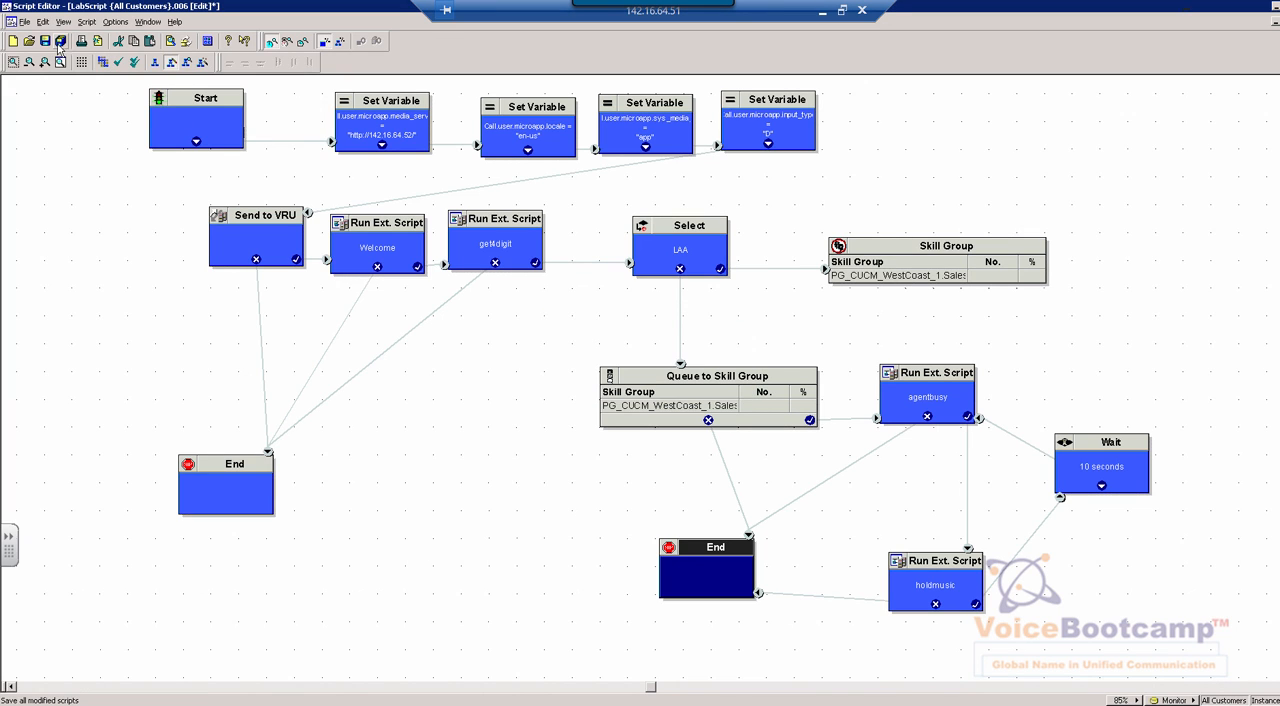
left_click(58, 44)
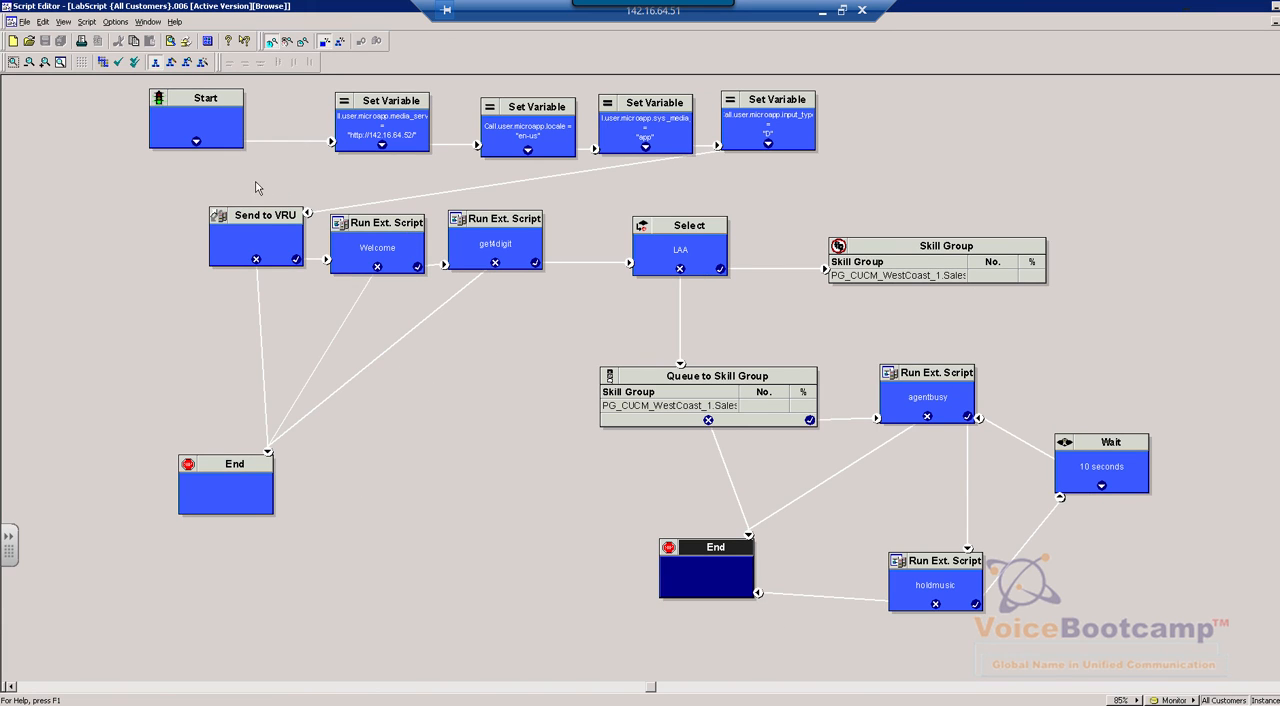
Open the Call Type Manager and examine the call type and scheduled script assigned to dialed number RC_CUCM_WestCoast.2700
left_click(86, 22)
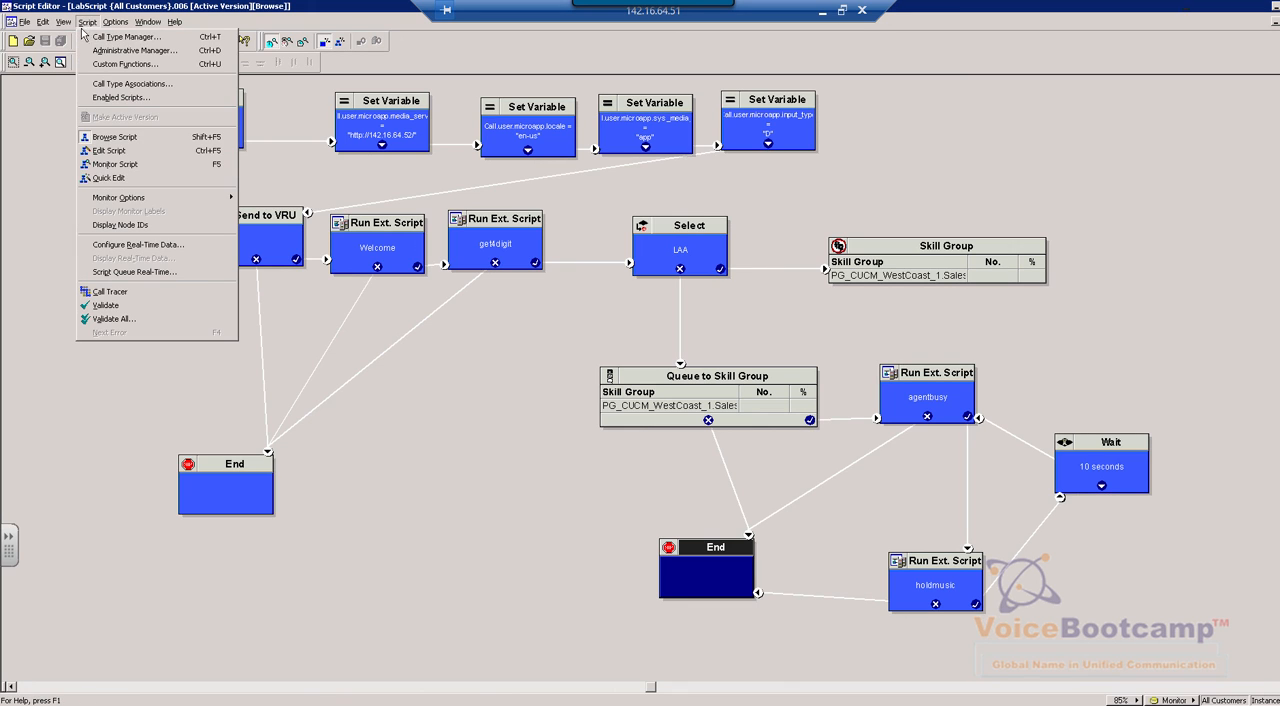
left_click(100, 37)
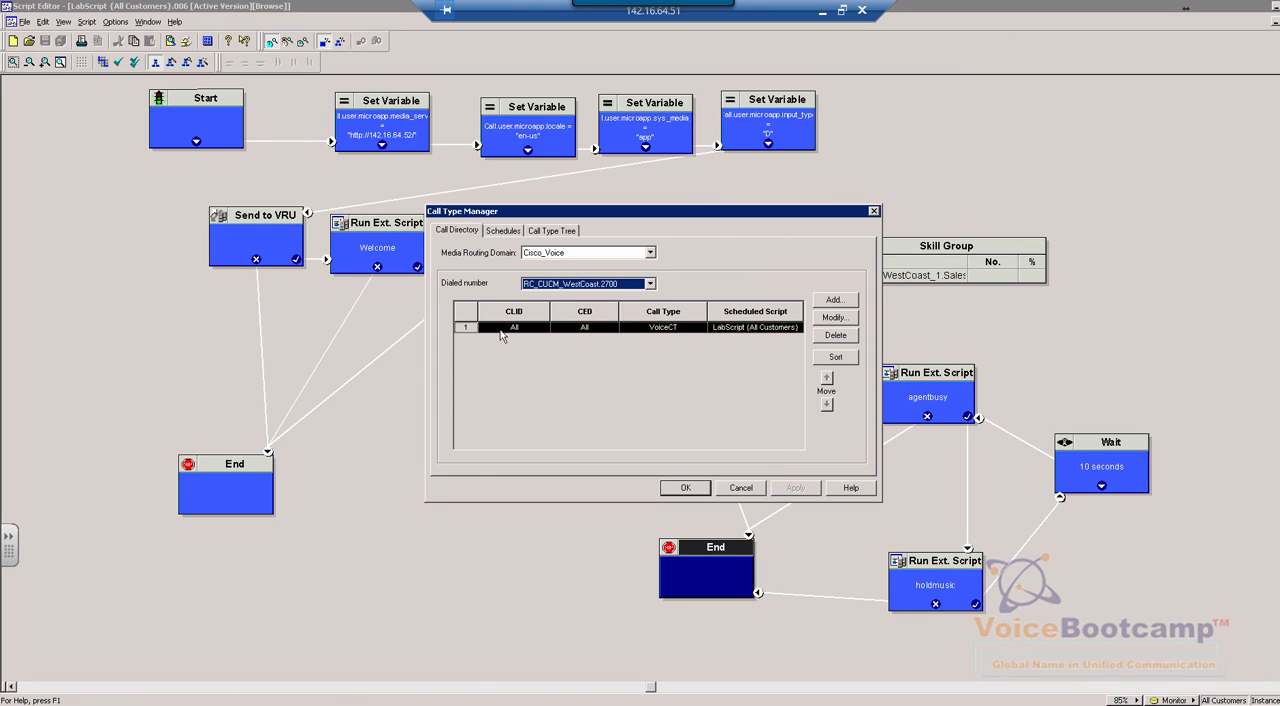
left_click(630, 287)
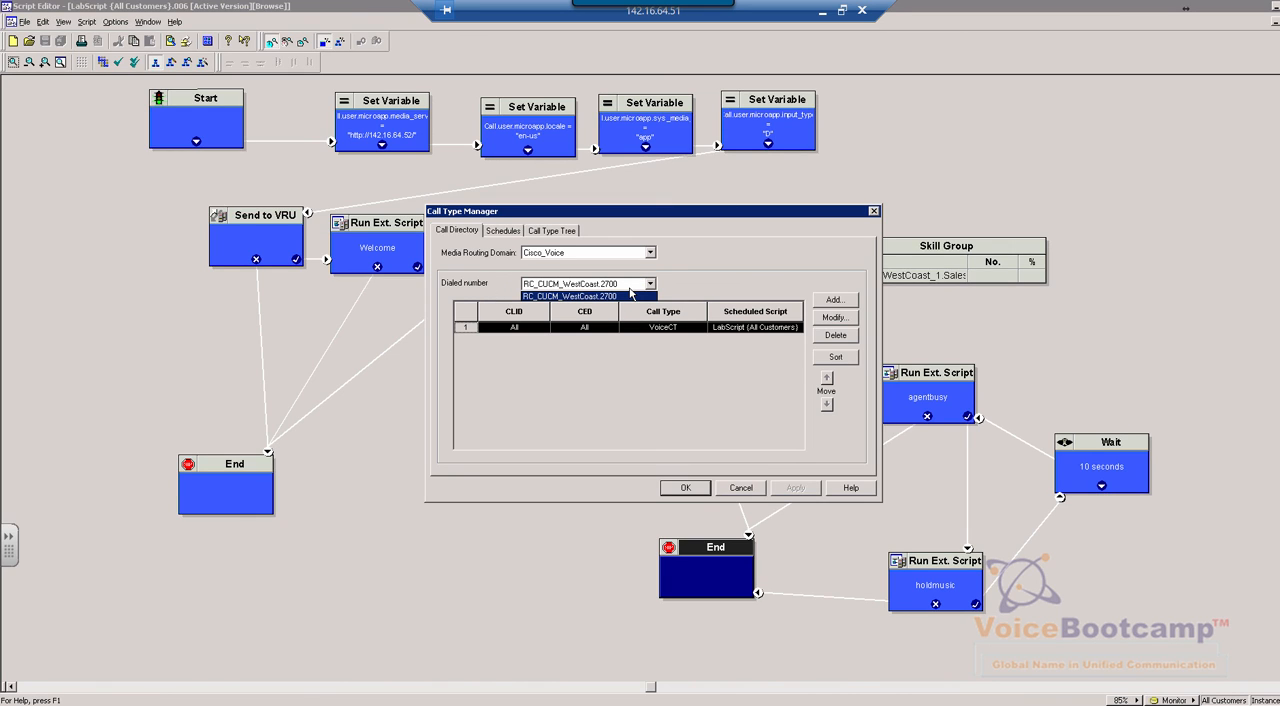
left_click(595, 333)
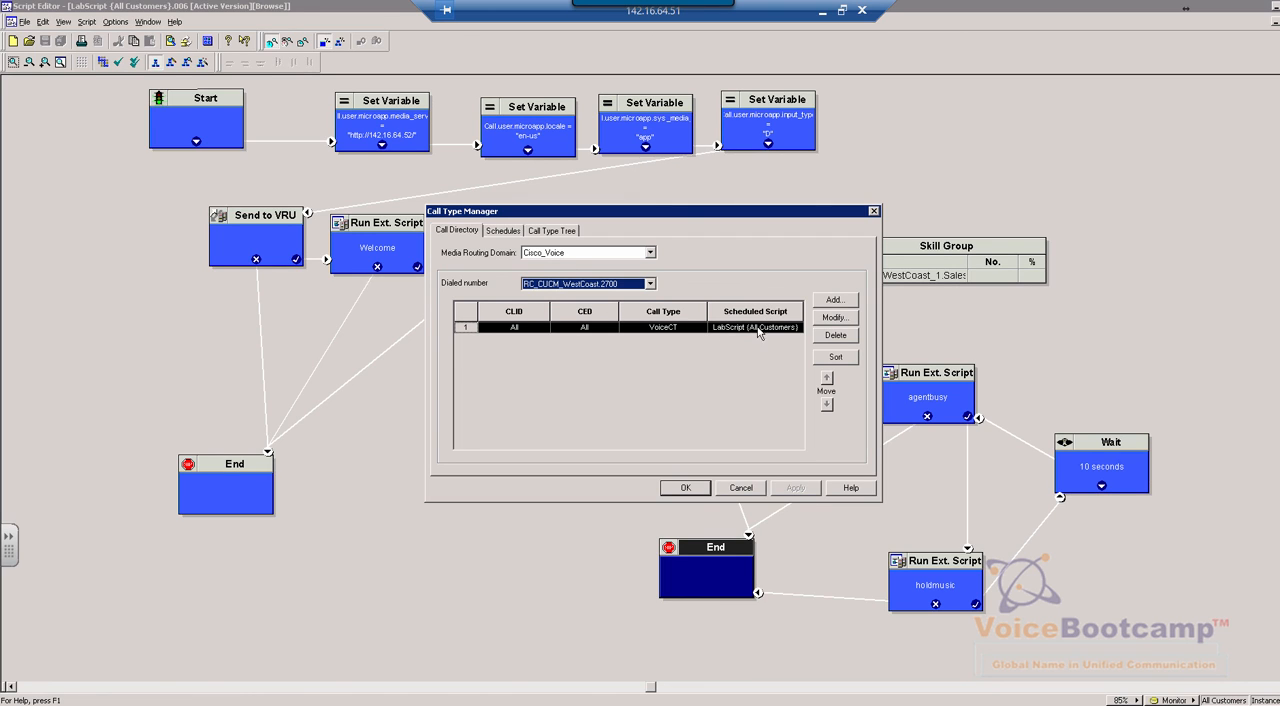
Start a new dialed number entry with call type VoiceCT, and close it without adding the entry
left_click(820, 304)
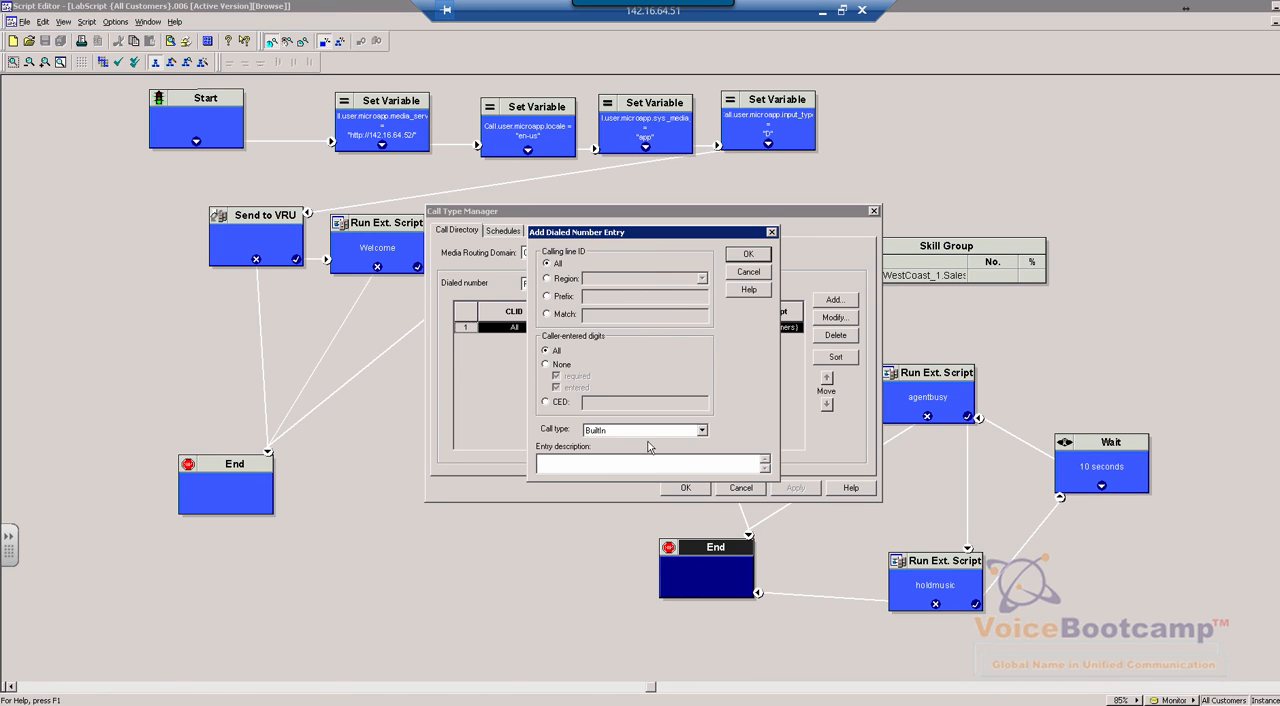
left_click(704, 431)
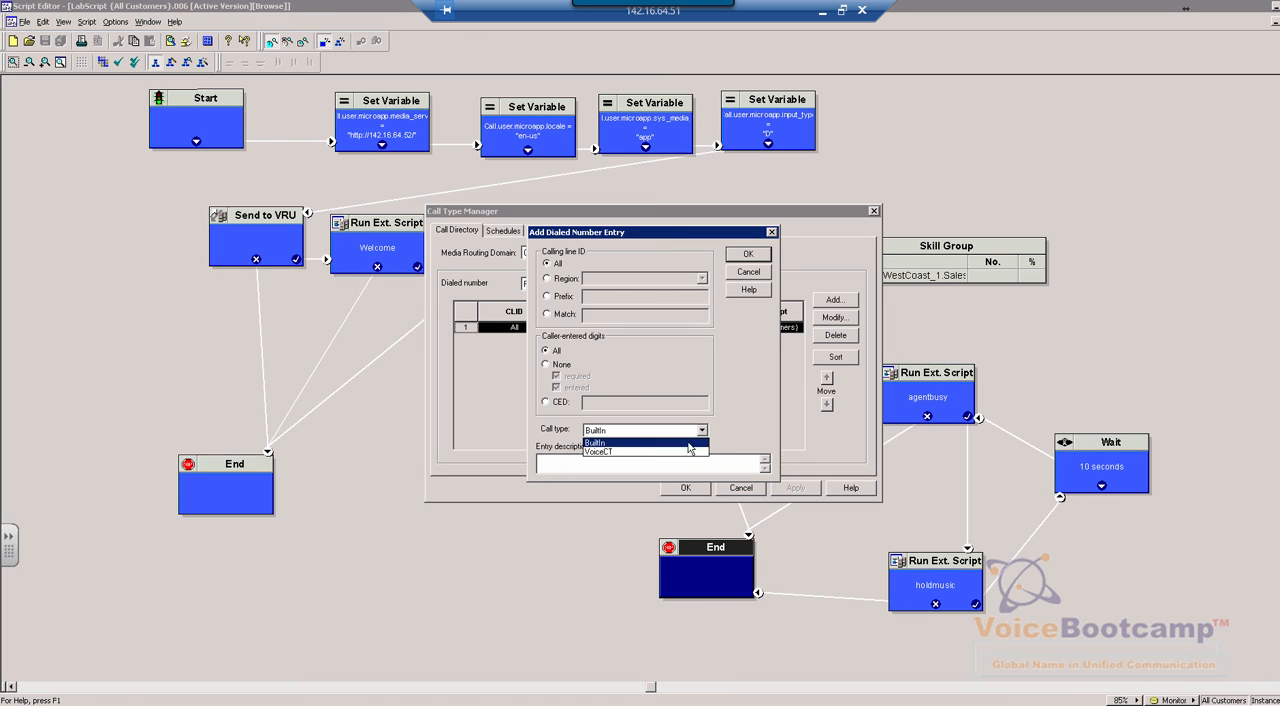
left_click(605, 454)
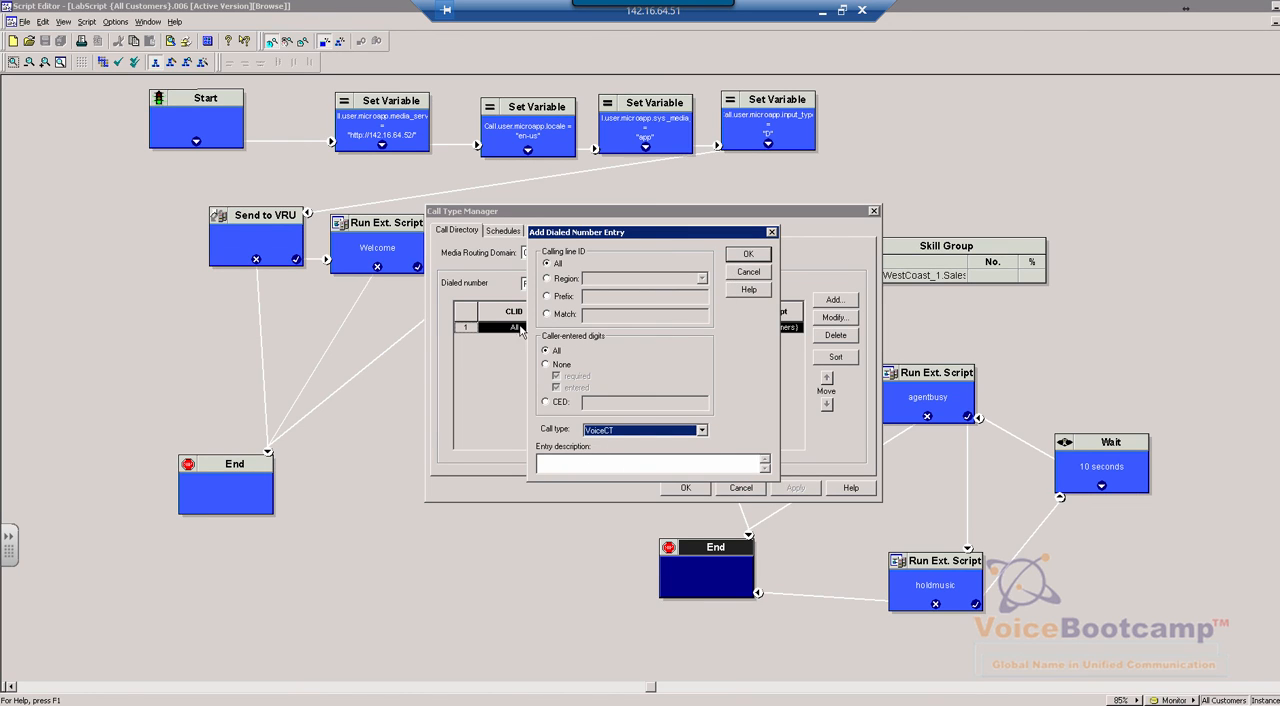
key("Return")
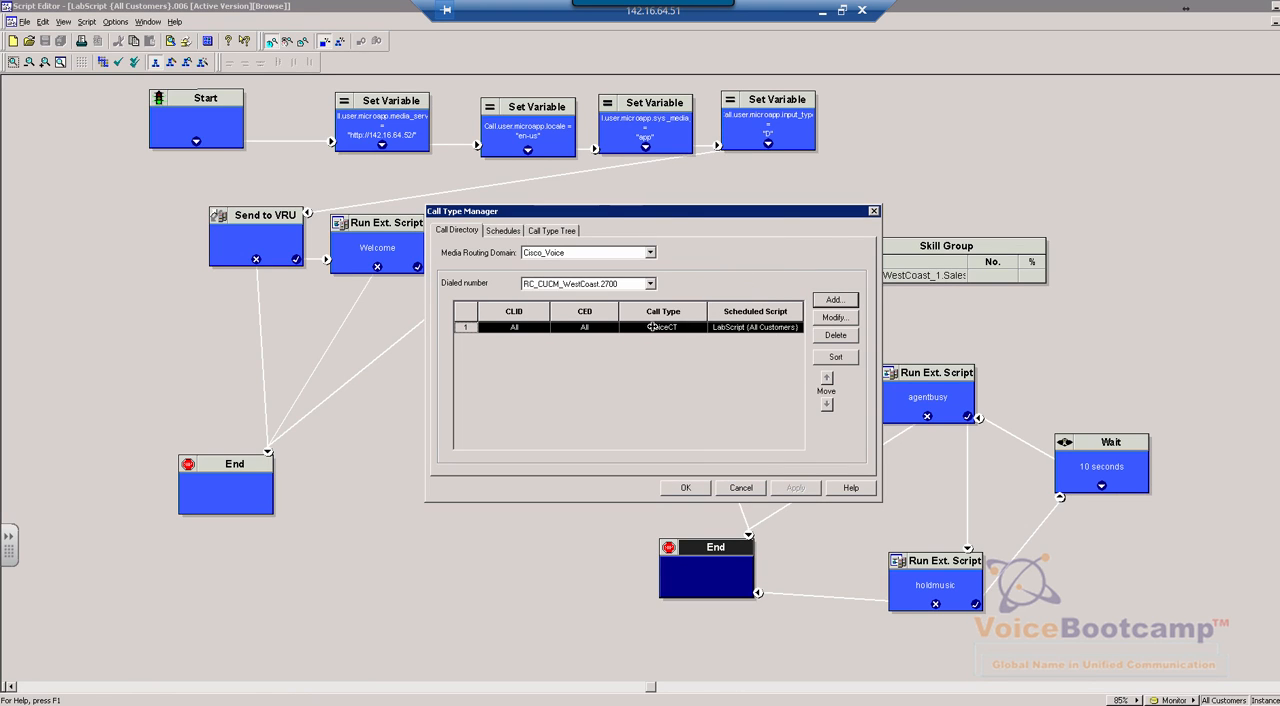
Examine the script and period of the VoiceCT call type's LabScript schedule, cancel without changes, and close the Call Type Manager
left_click(504, 231)
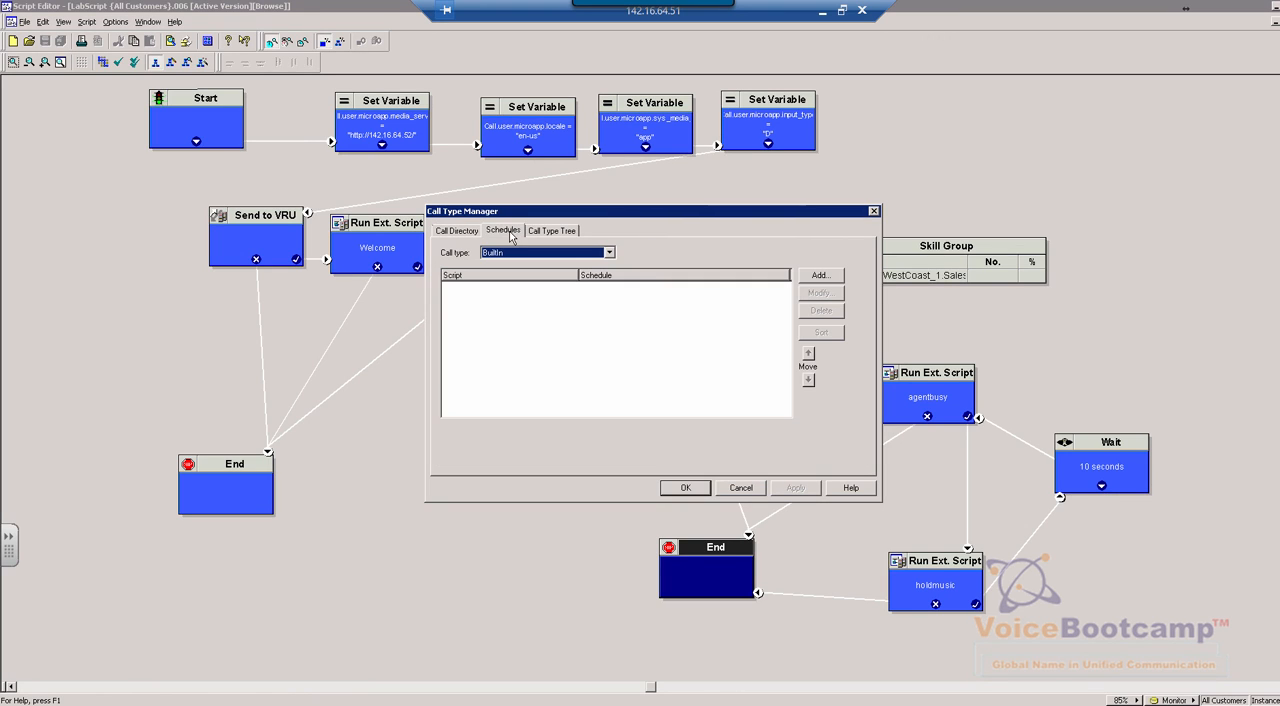
left_click(609, 253)
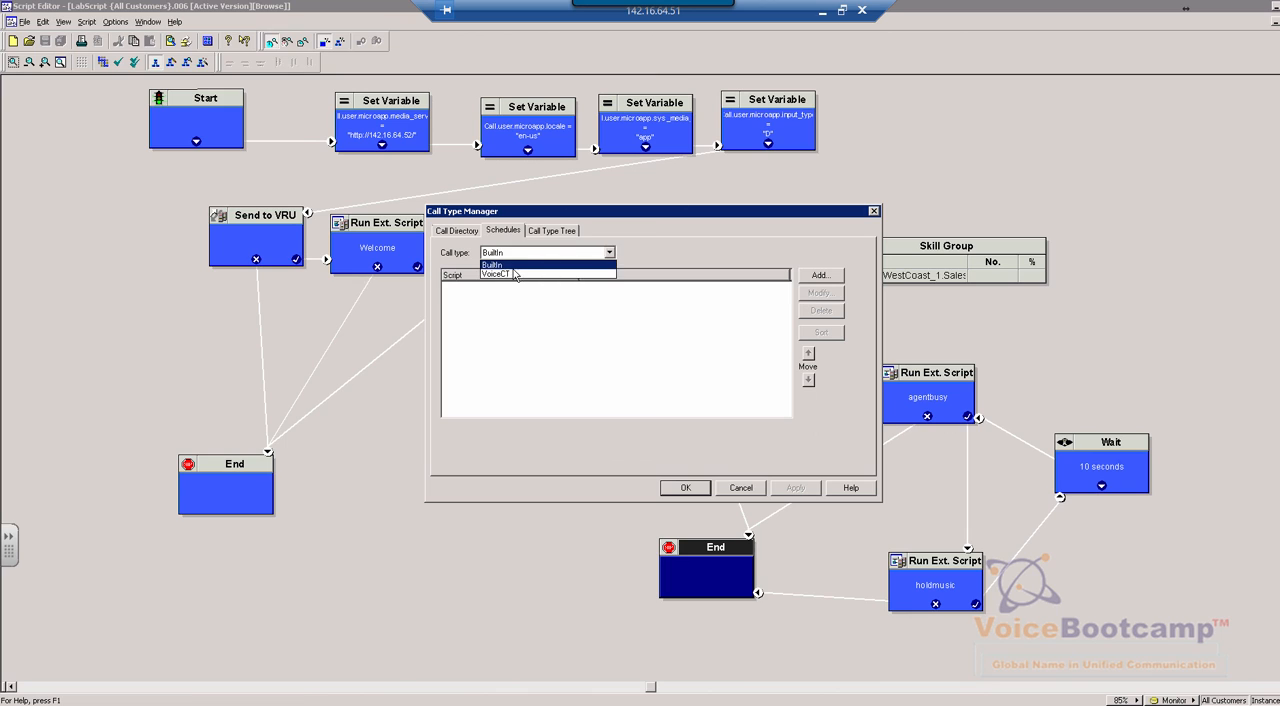
left_click(499, 277)
left_click(497, 286)
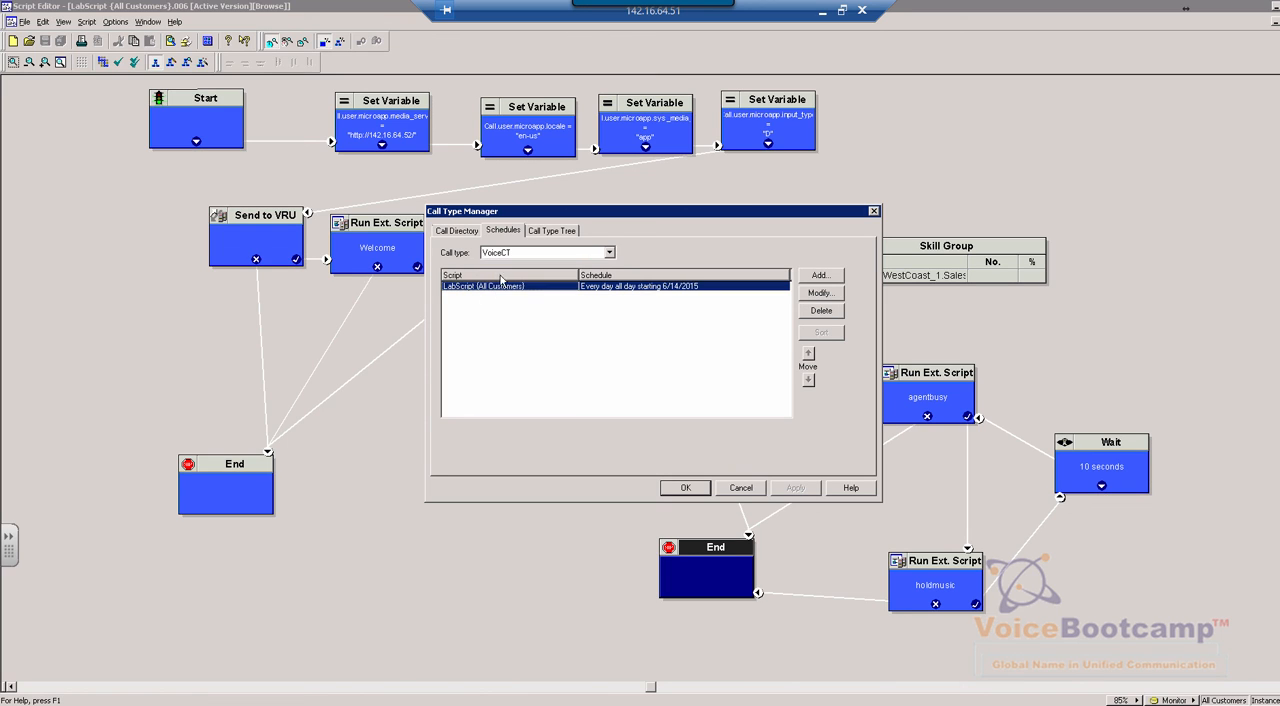
left_click(820, 296)
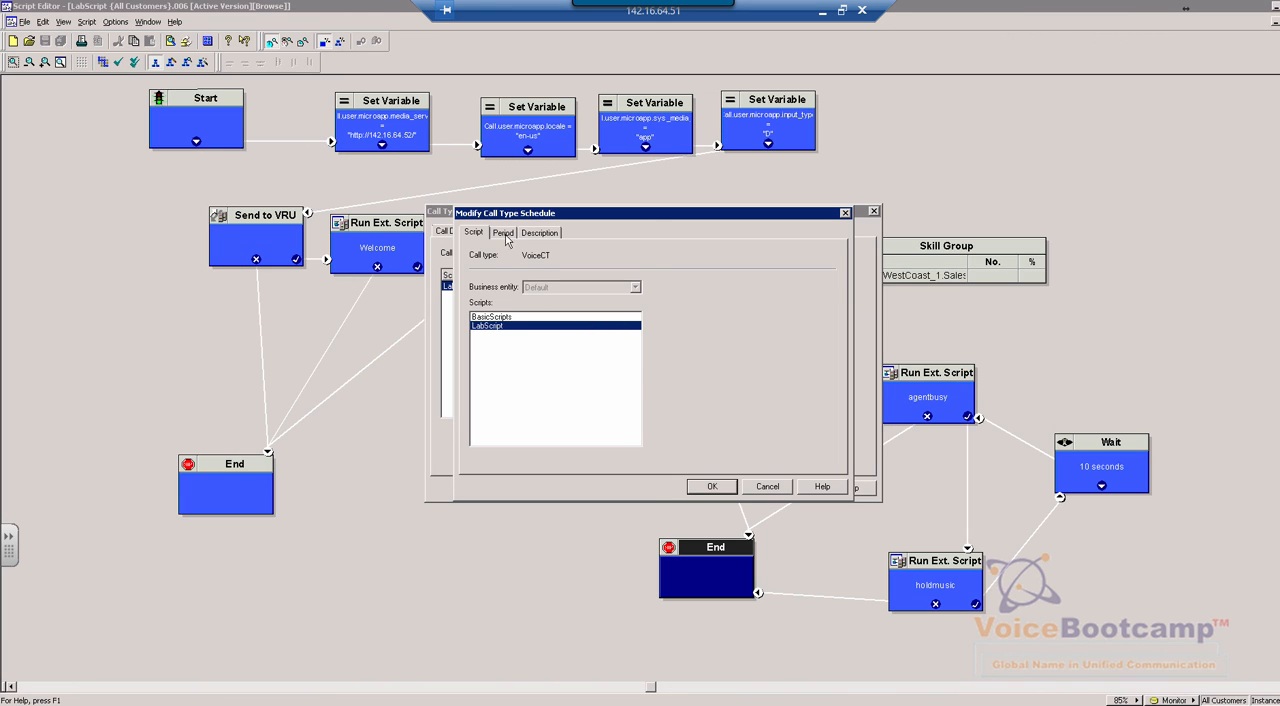
left_click(504, 234)
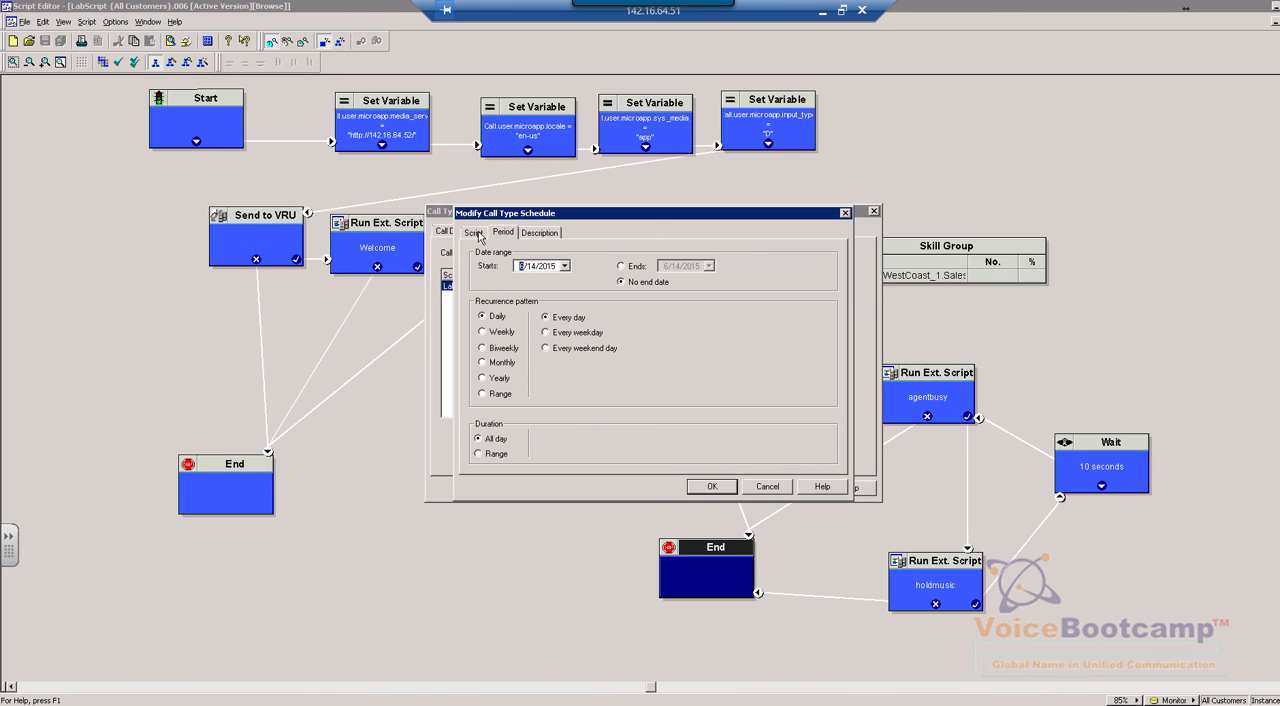
left_click(474, 233)
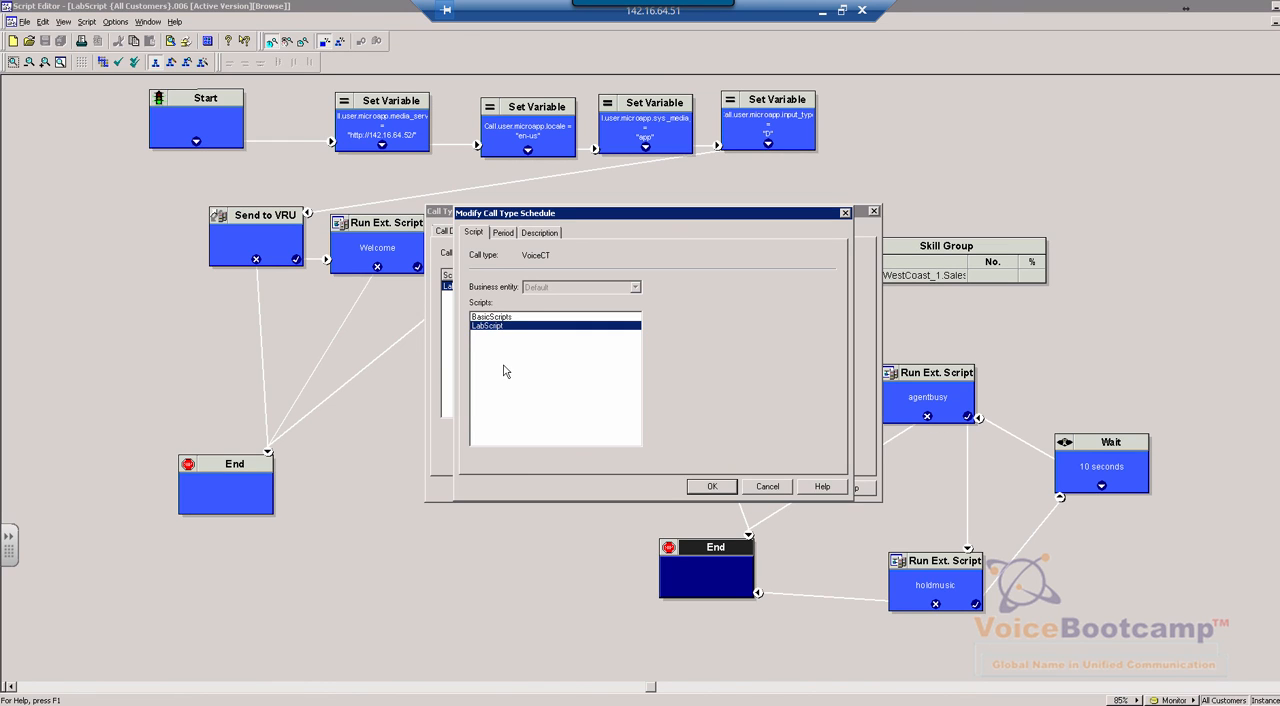
left_click(503, 233)
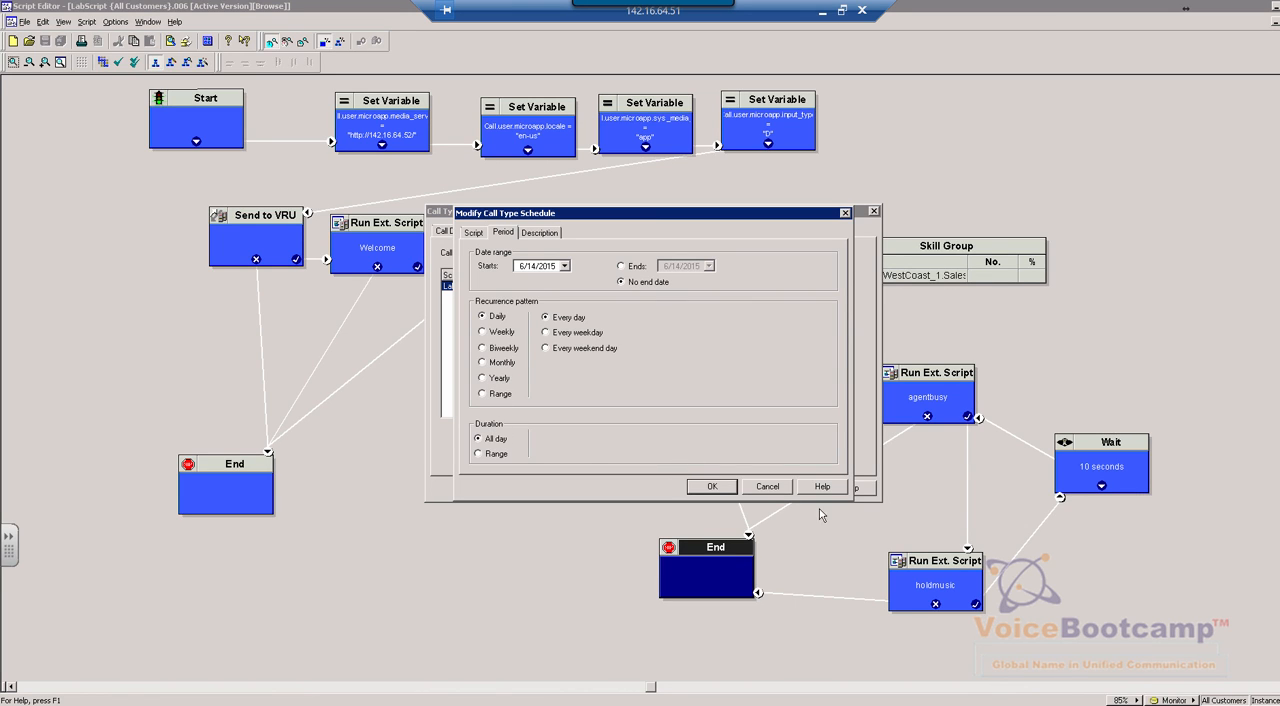
left_click(769, 487)
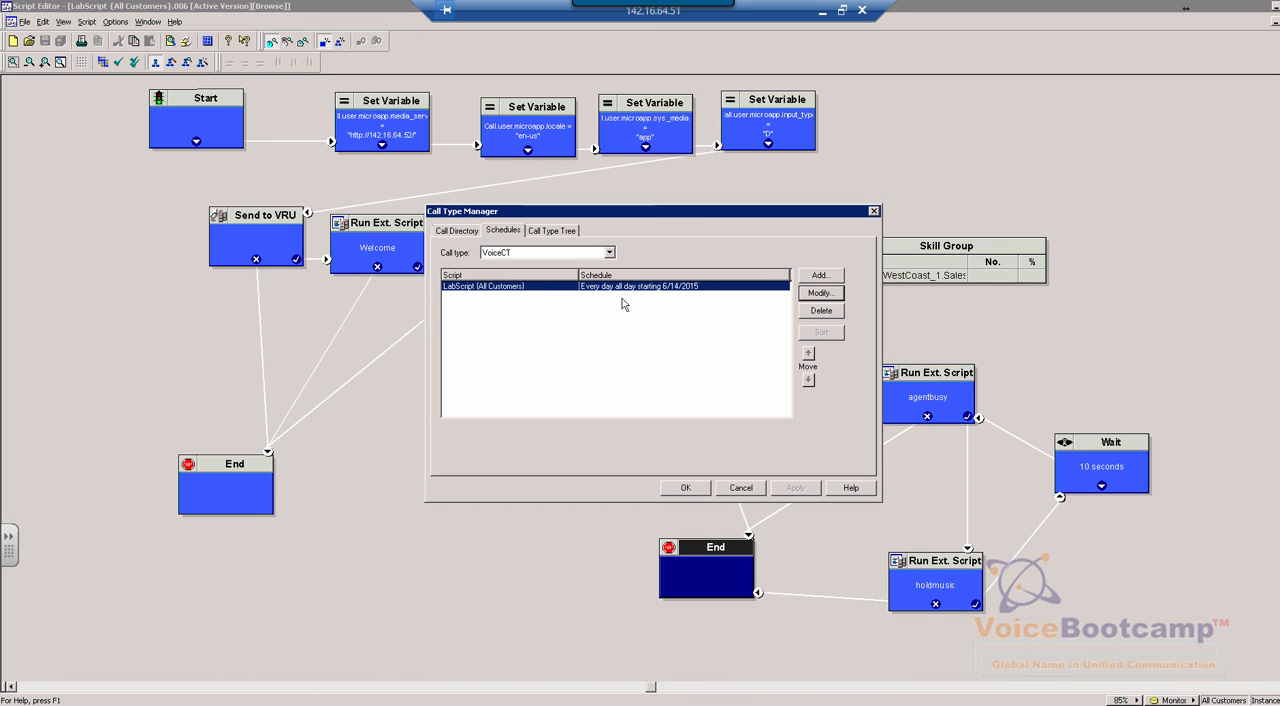
left_click(687, 489)
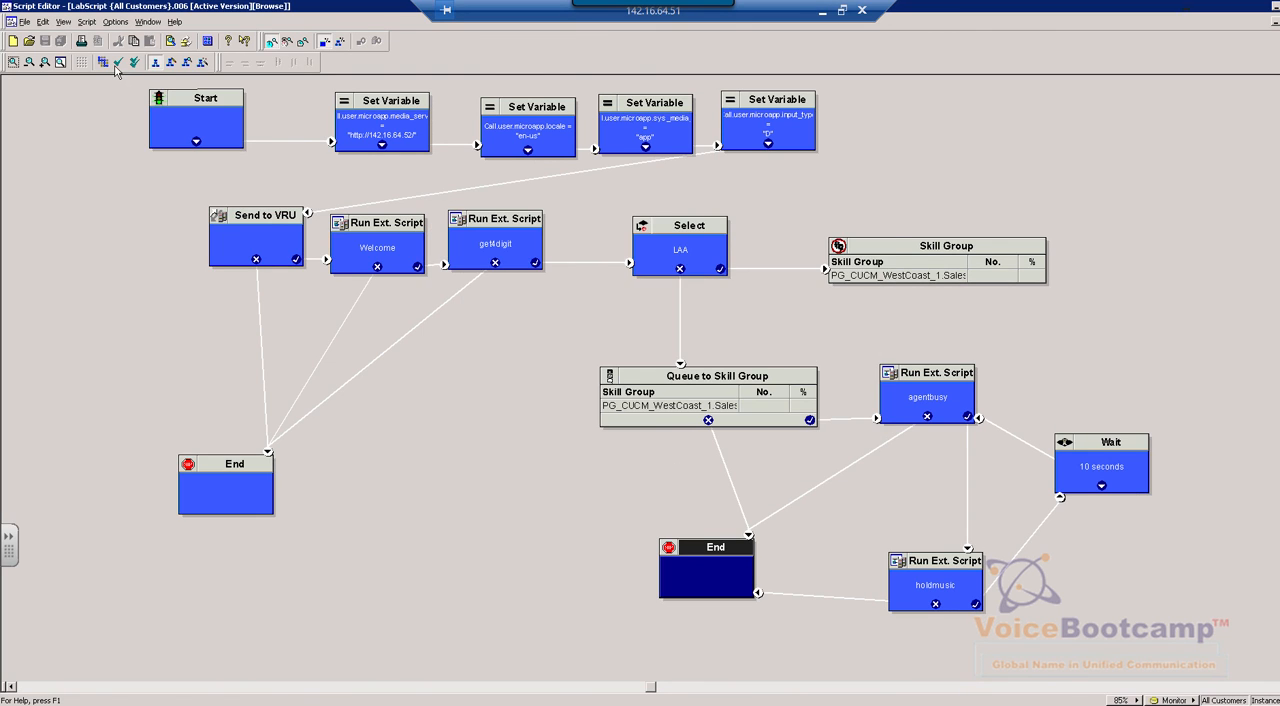
Validate the saved active version of LabScript once more and dismiss the validation message
left_click(117, 63)
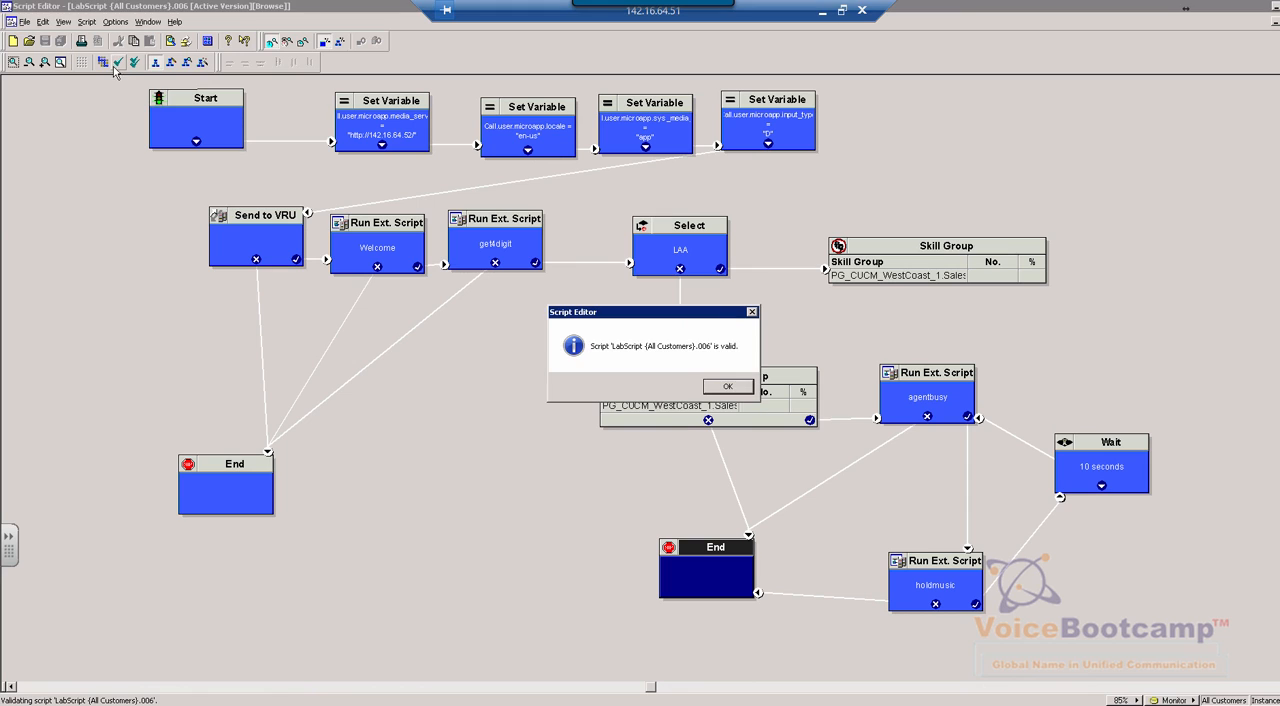
left_click(726, 387)
Take the remote desktop session out of full screen and launch Phone Instance 1 on the local computer
key("ctrl+alt+Break")
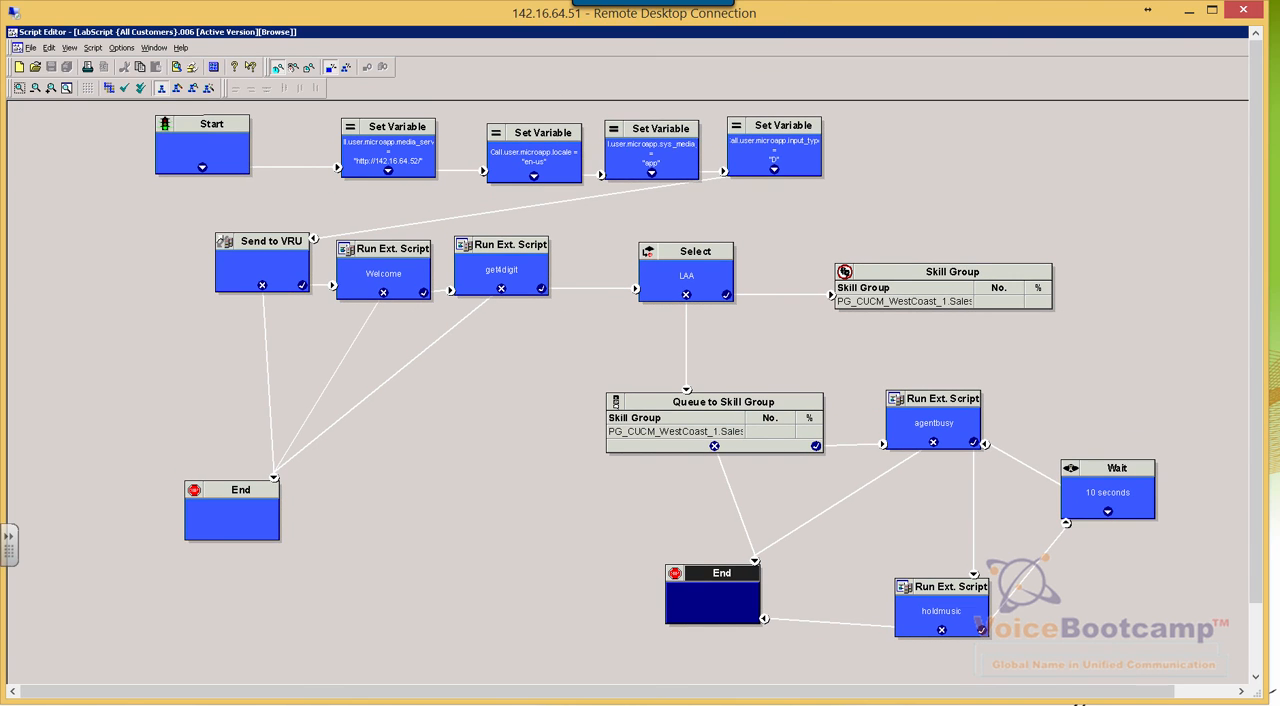
key("super")
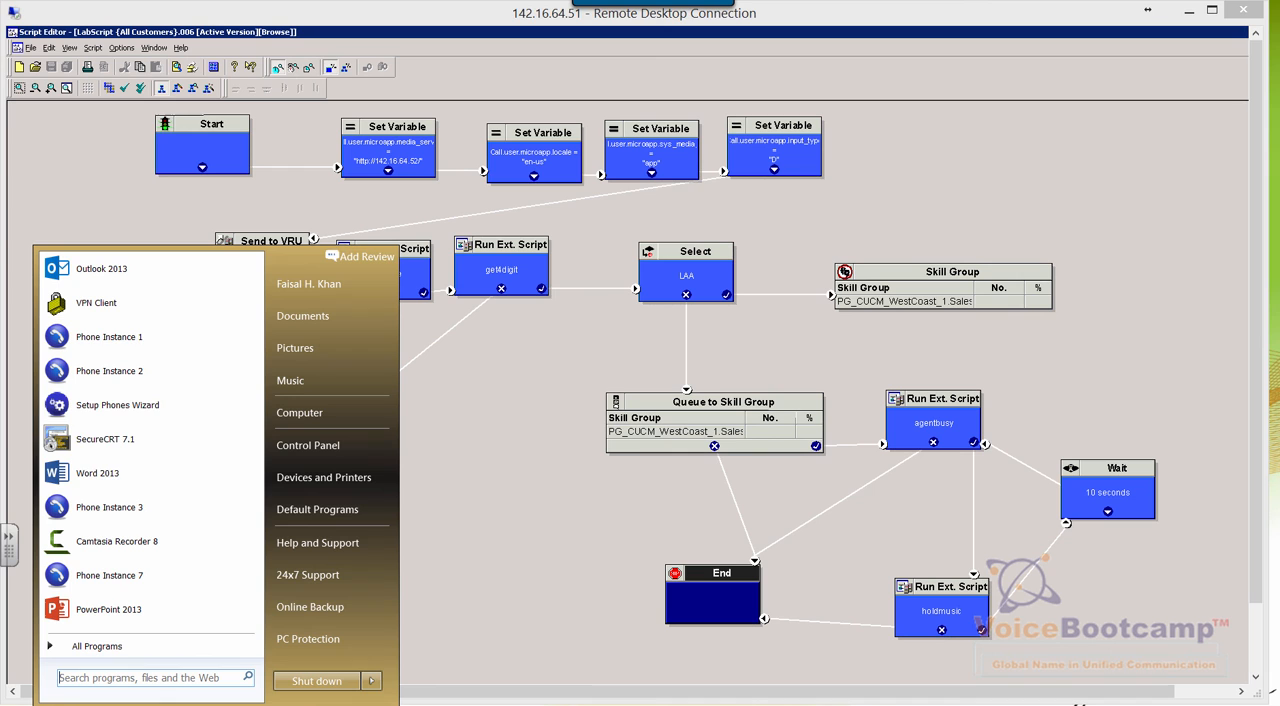
left_click(149, 336)
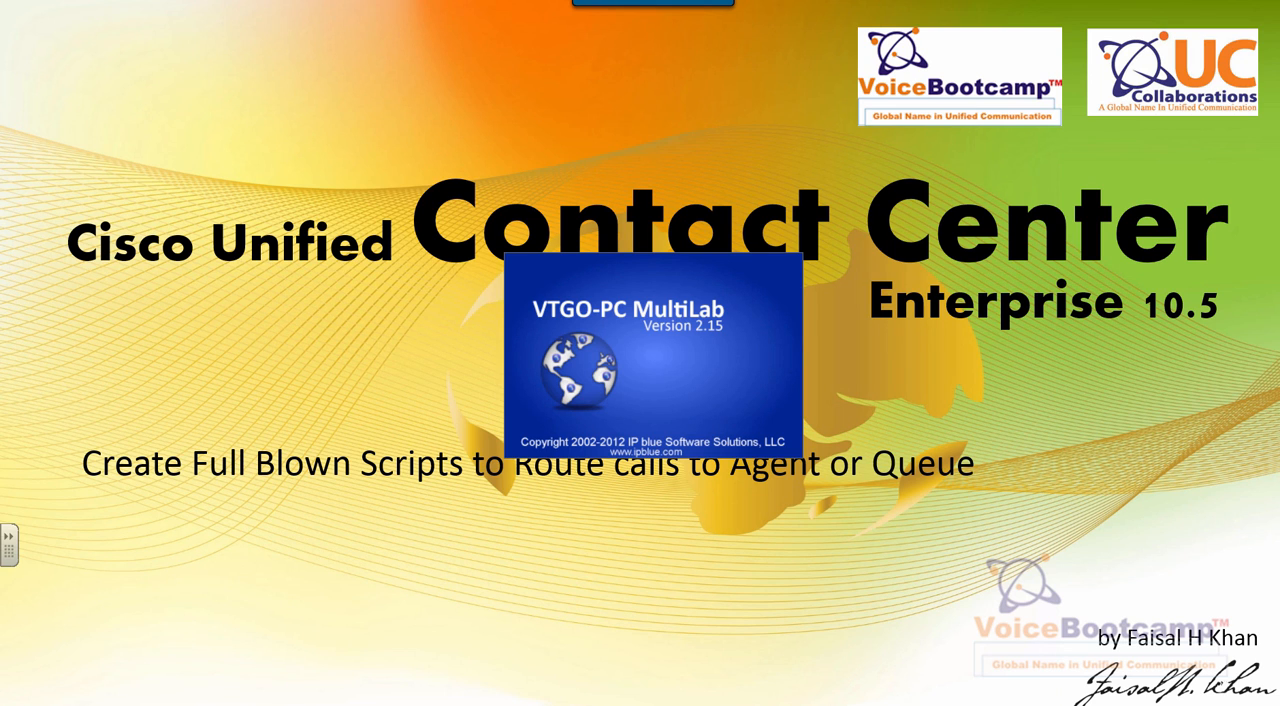
Launch another softphone instance on the local computer
key("super")
left_click(125, 378)
key("super")
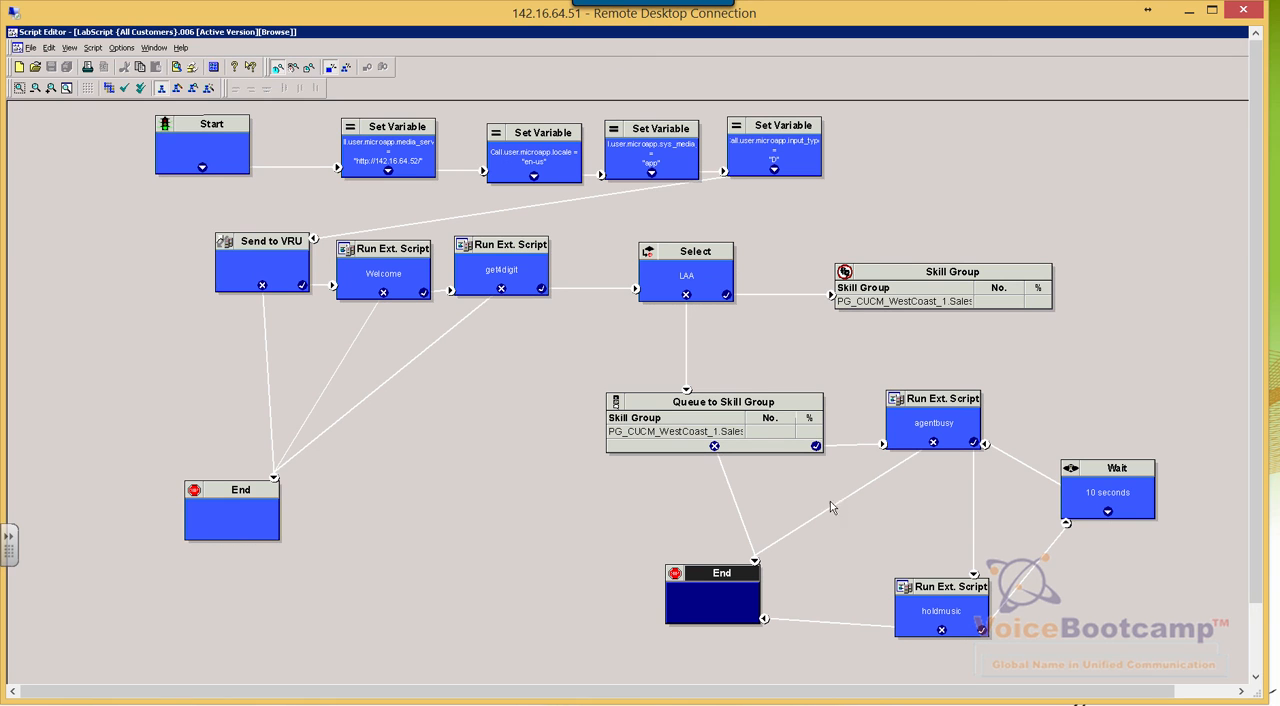
Switch LabScript in Script Editor from browsing to monitoring mode
right_click(551, 356)
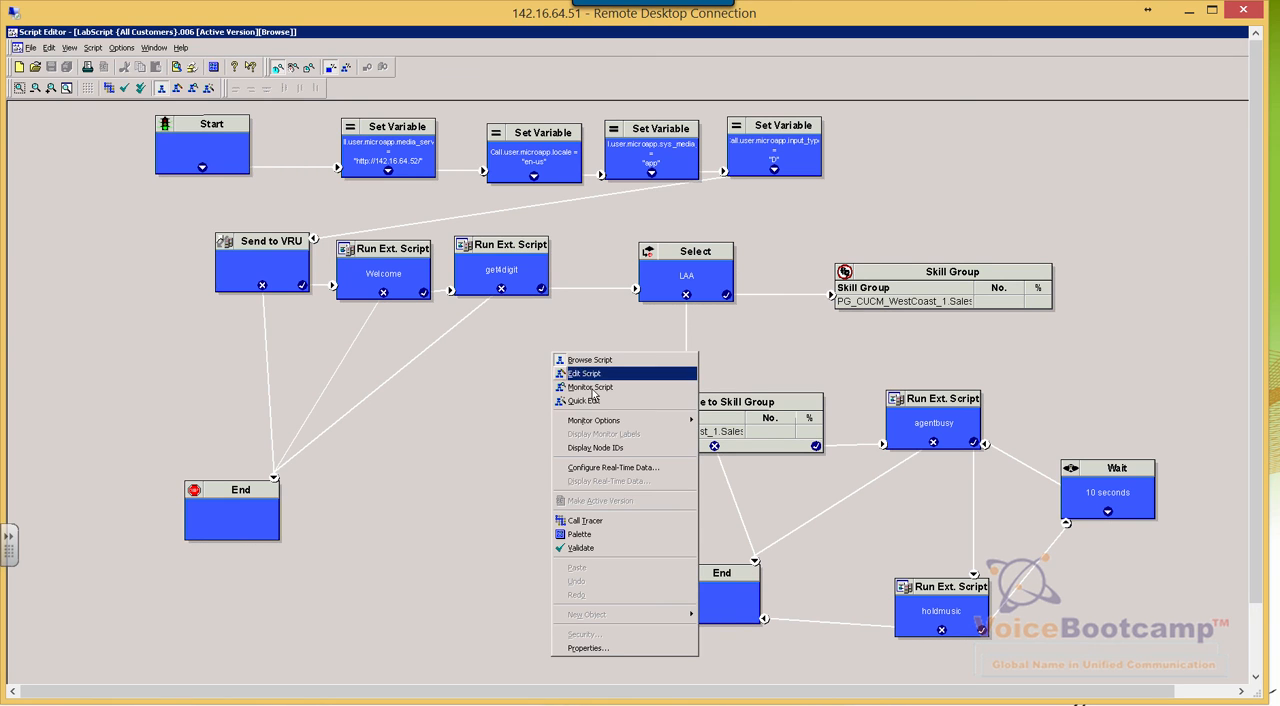
left_click(591, 389)
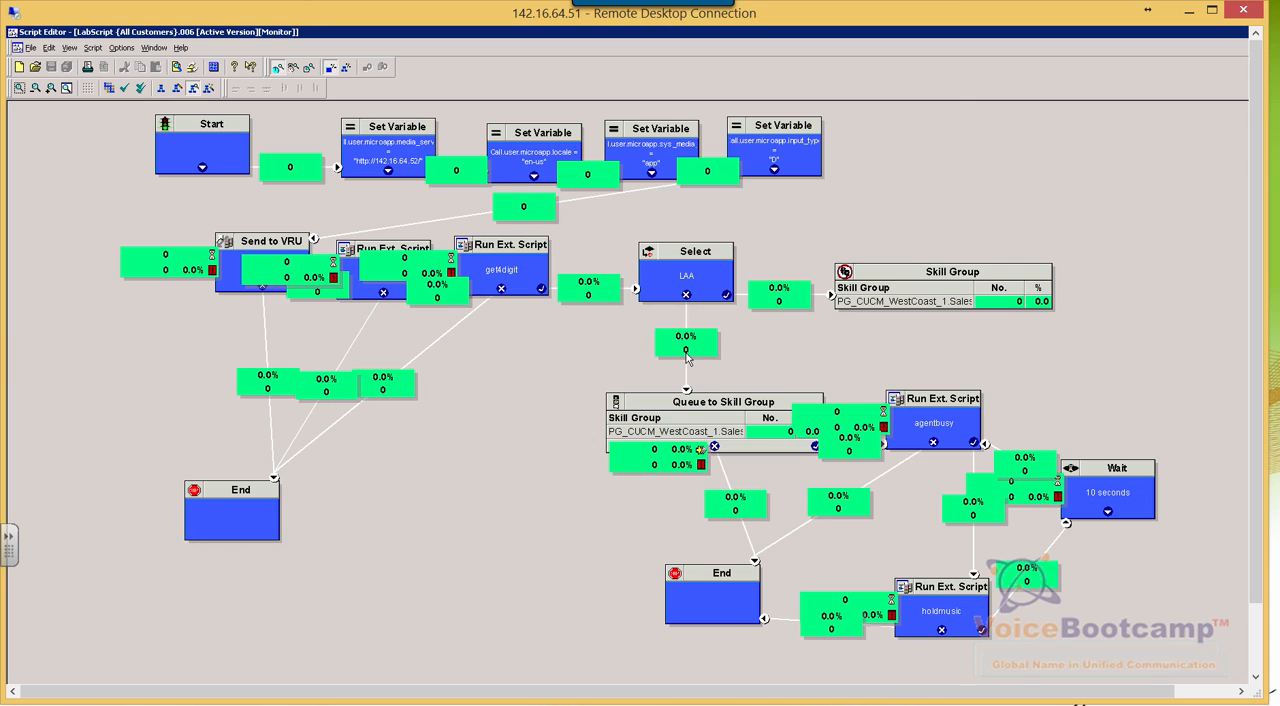
mouse_move(686, 350)
Decline the software registration prompts for the launched softphones
mouse_move(768, 705)
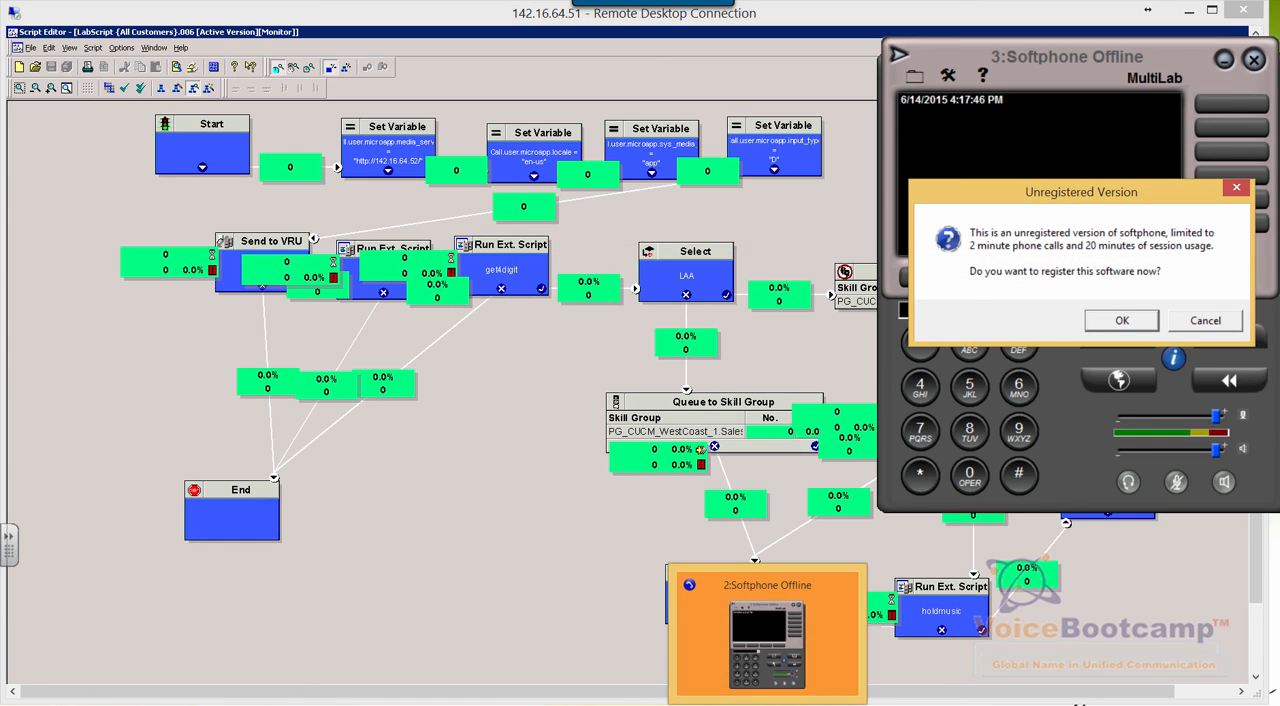
left_click(1206, 321)
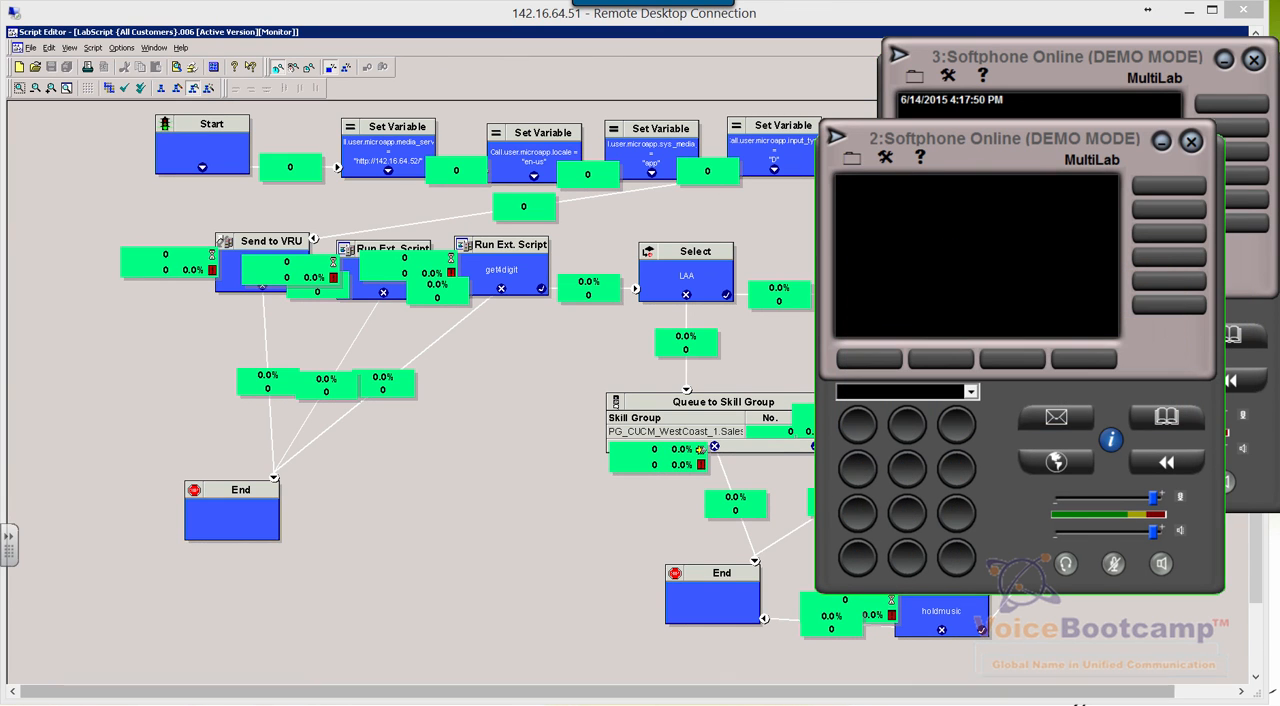
key("Escape")
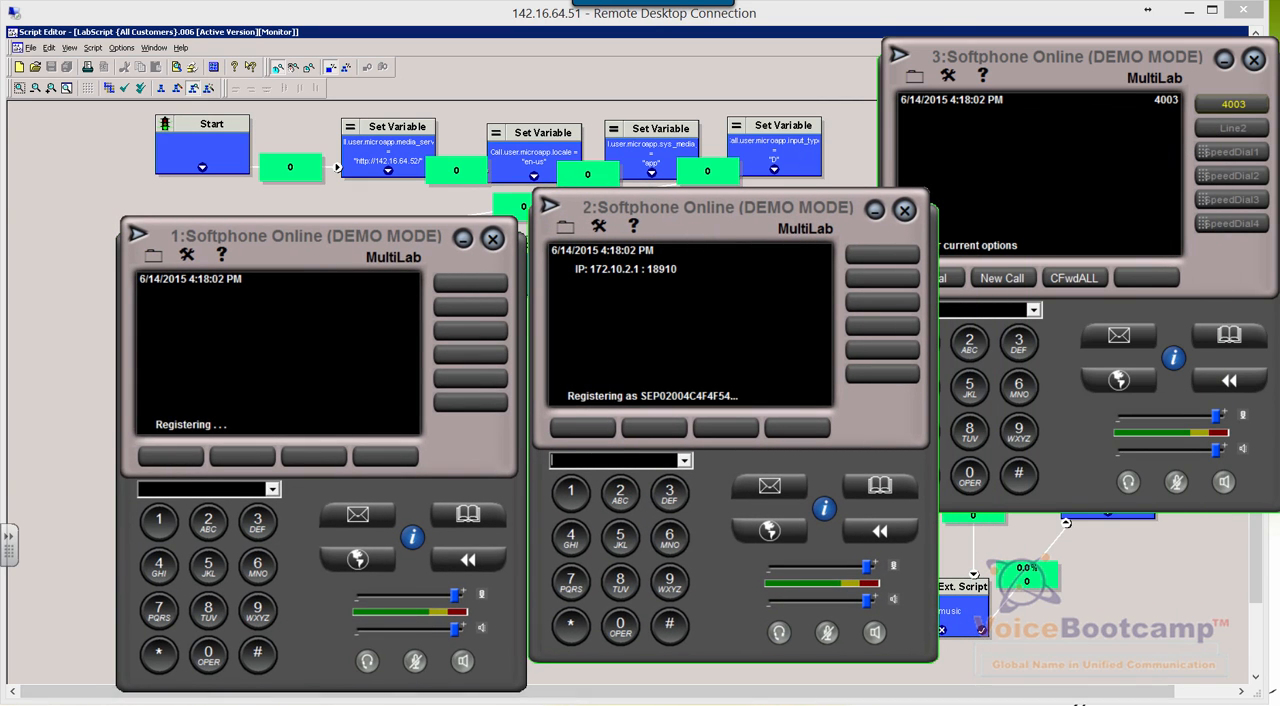
Switch to the browser's Cisco Finesse page and acknowledge the sign-out notification
left_click(158, 667)
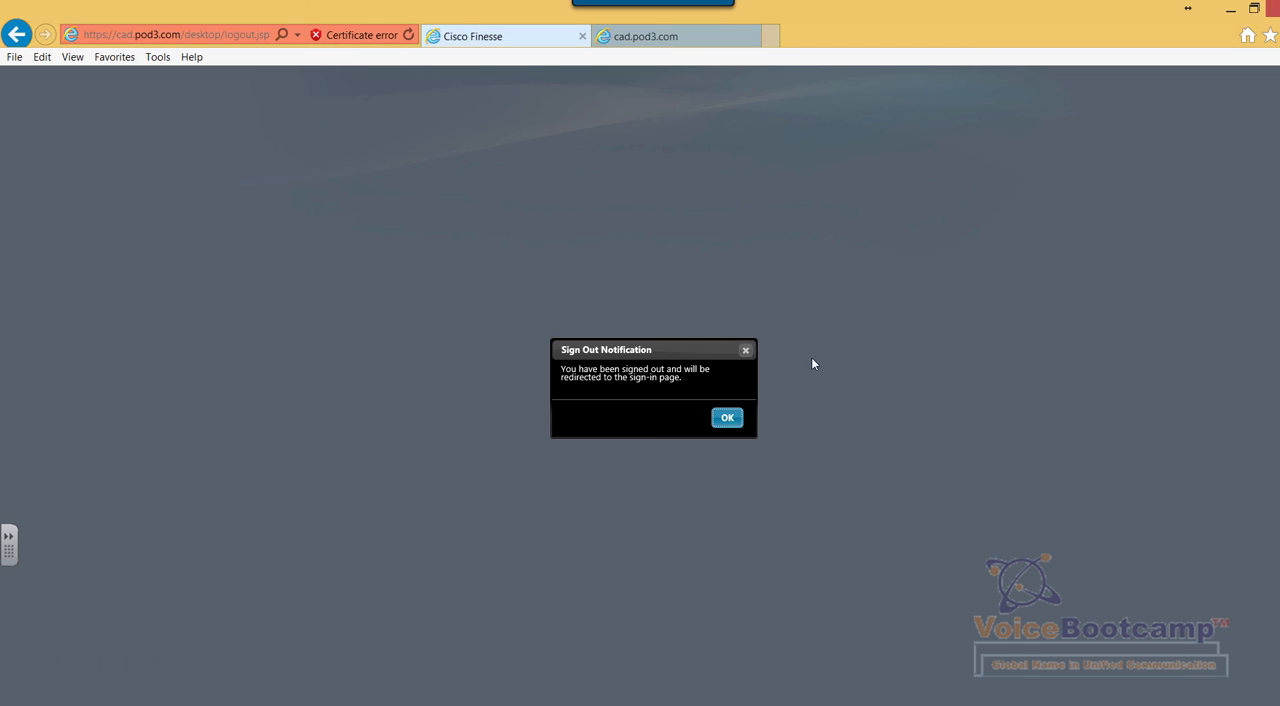
left_click(683, 44)
left_click(556, 46)
left_click(722, 420)
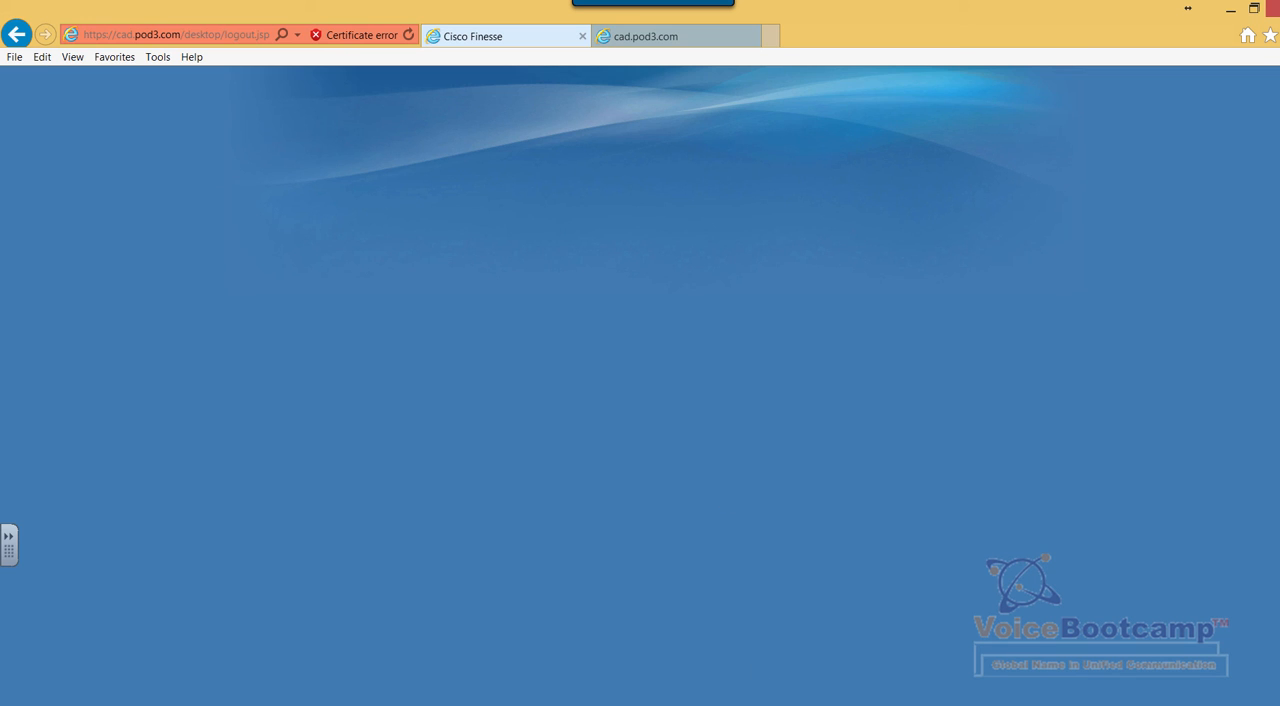
Bring the softphones in front of the browser and move Softphone 2 off the Finesse sign-in form
left_click(730, 704)
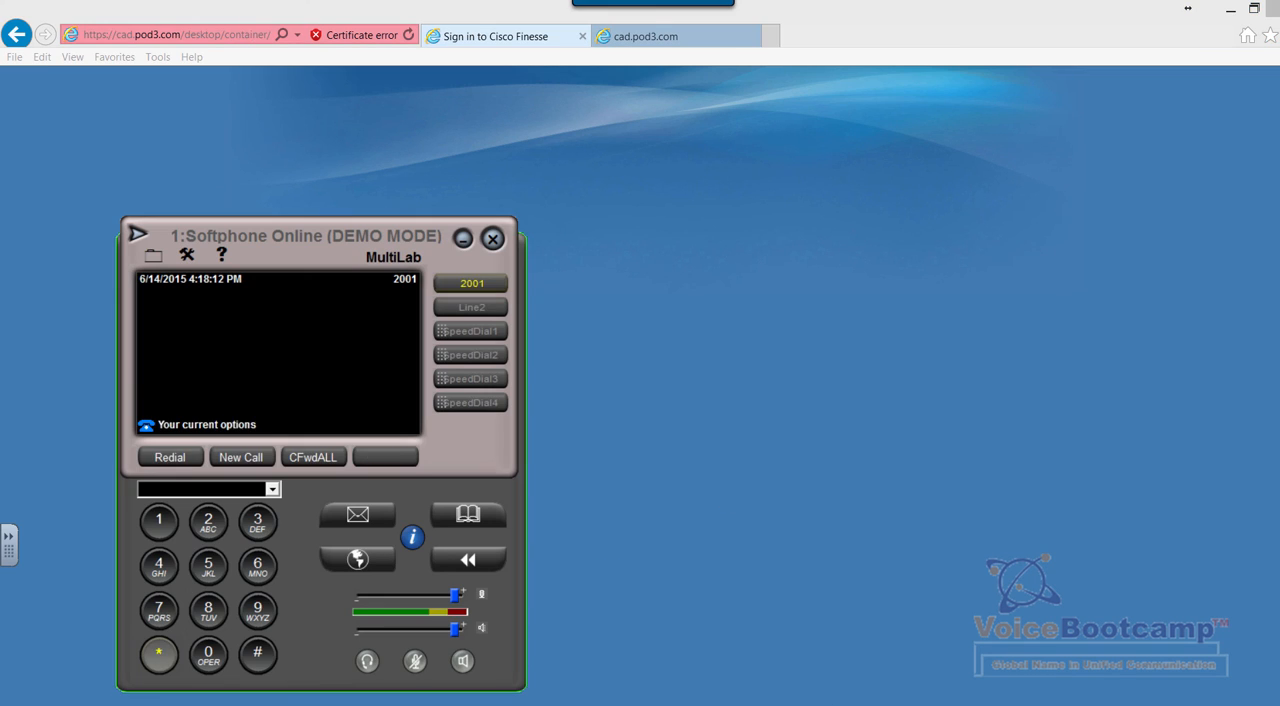
left_click(158, 655)
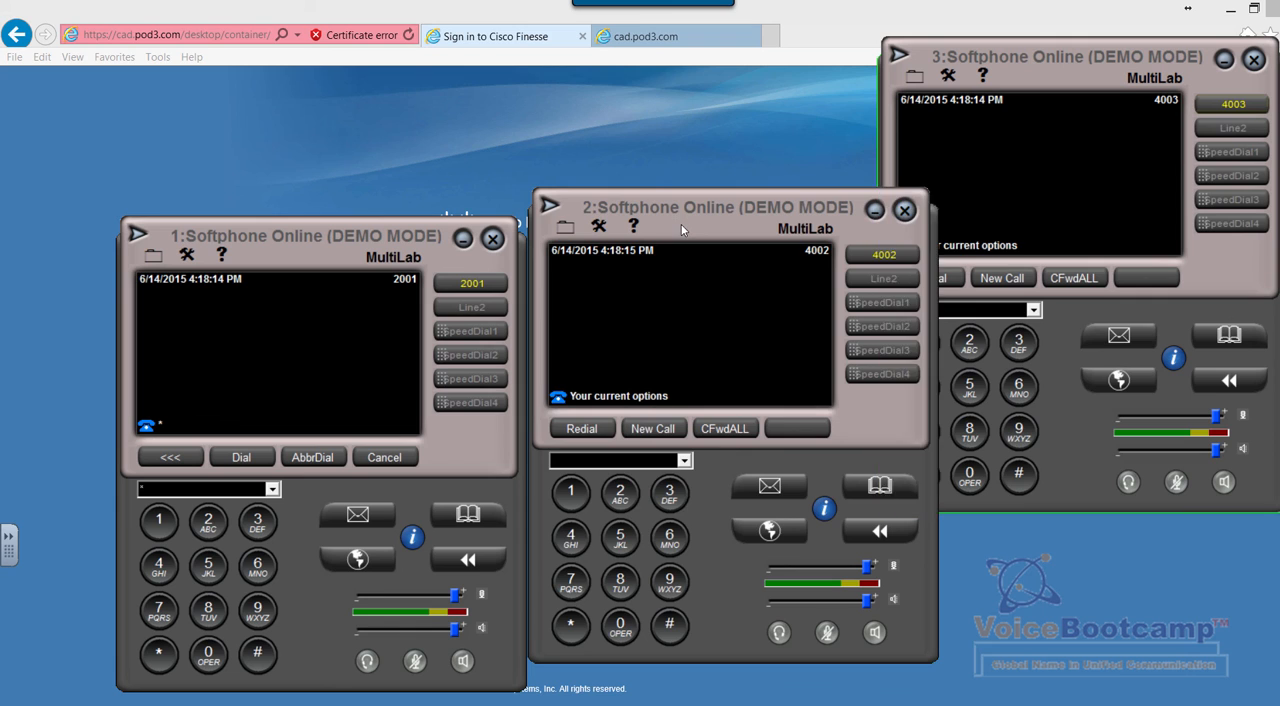
left_click_drag(682, 230, 1032, 287)
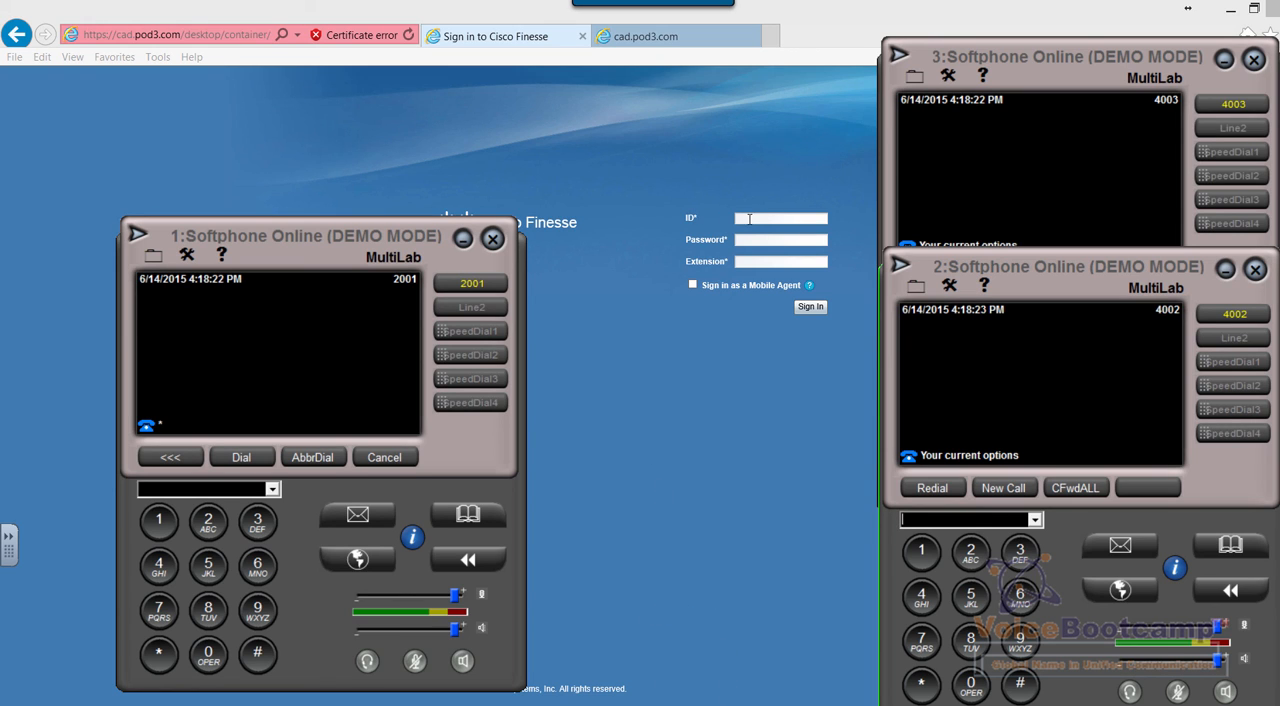
Sign in to Cisco Finesse with the supervisor's ID and the account password, using extension 4002
left_click(749, 218)
left_click(749, 219)
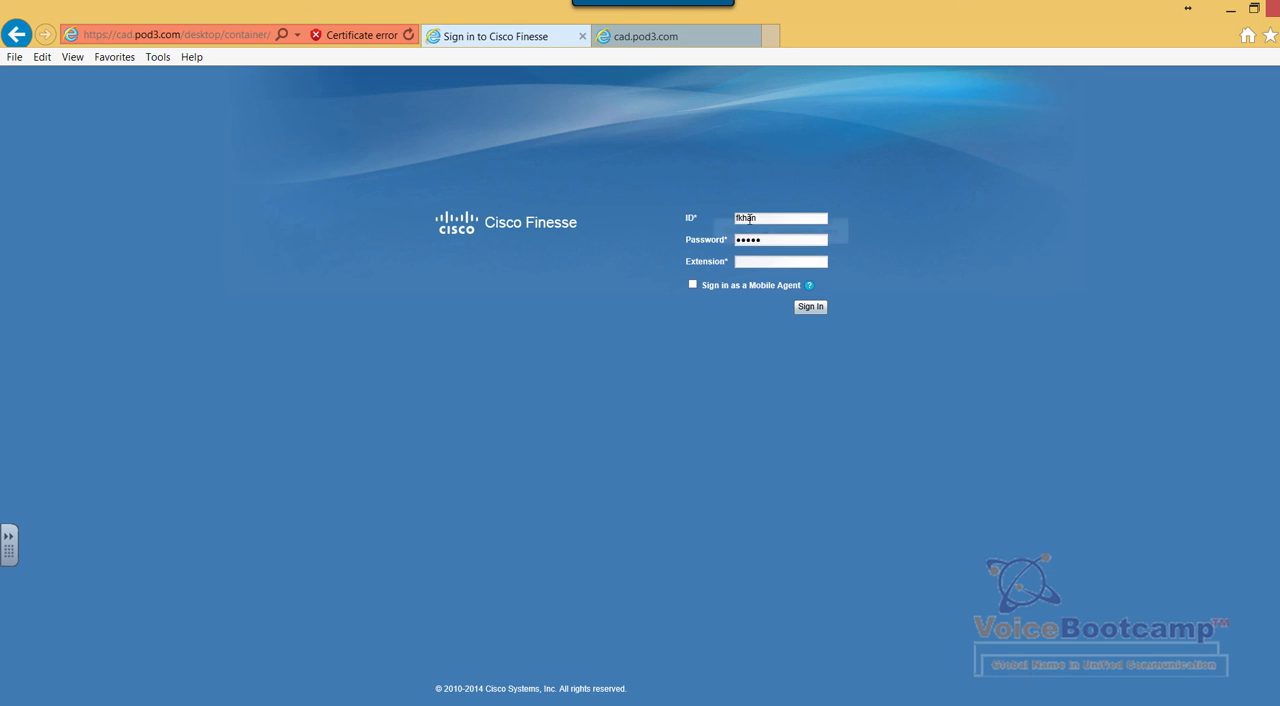
type("4002")
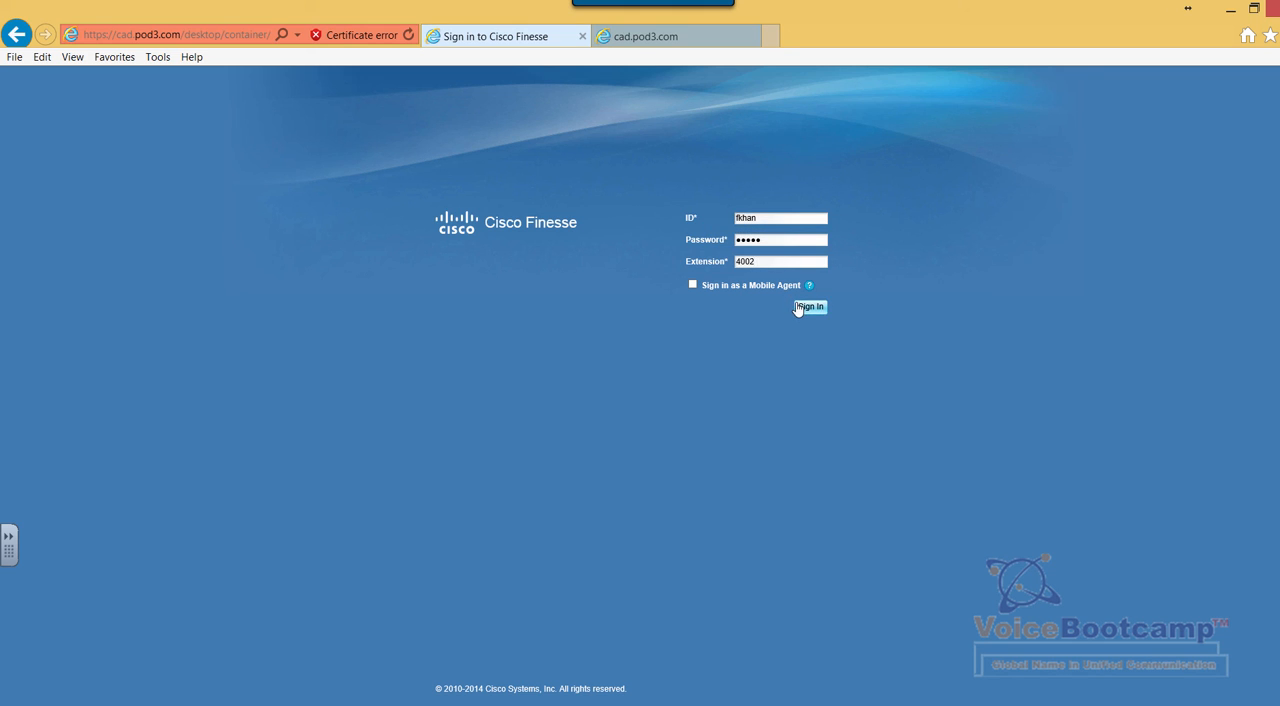
left_click(798, 308)
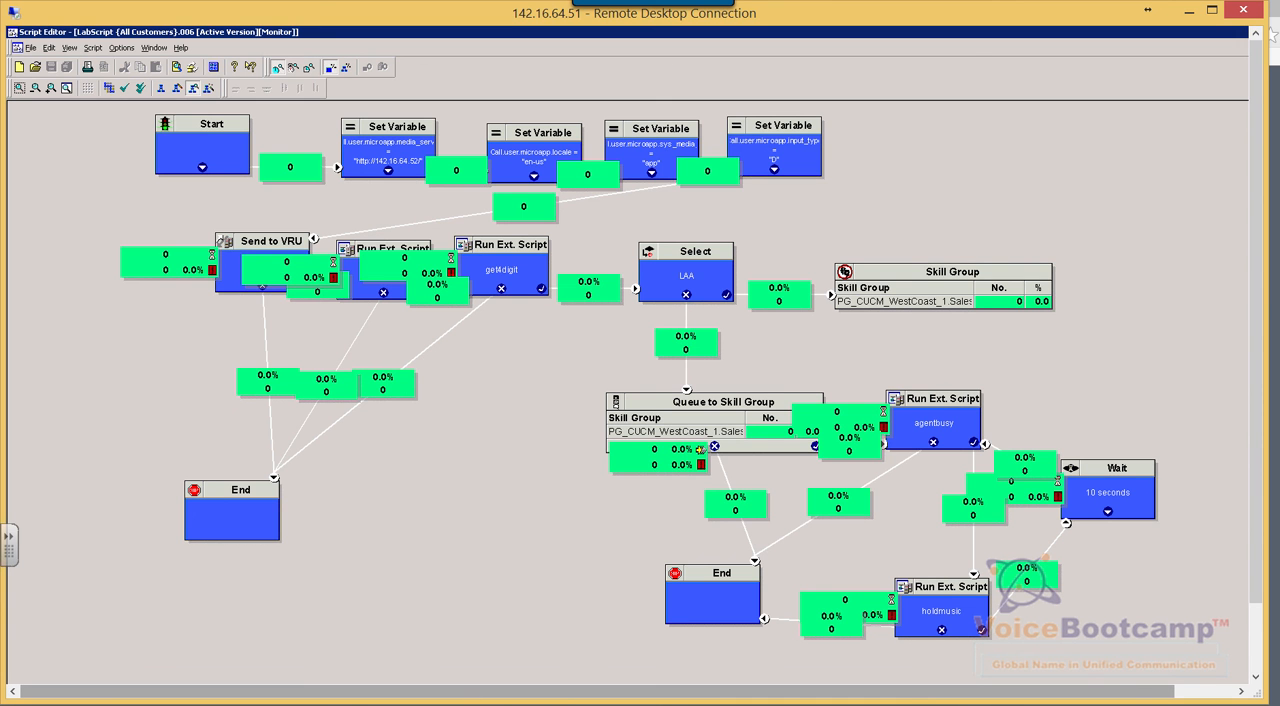
Reduce the remote desktop session to a window offset from the screen corner and bring Softphone 1 in front of it
double_click(513, 14)
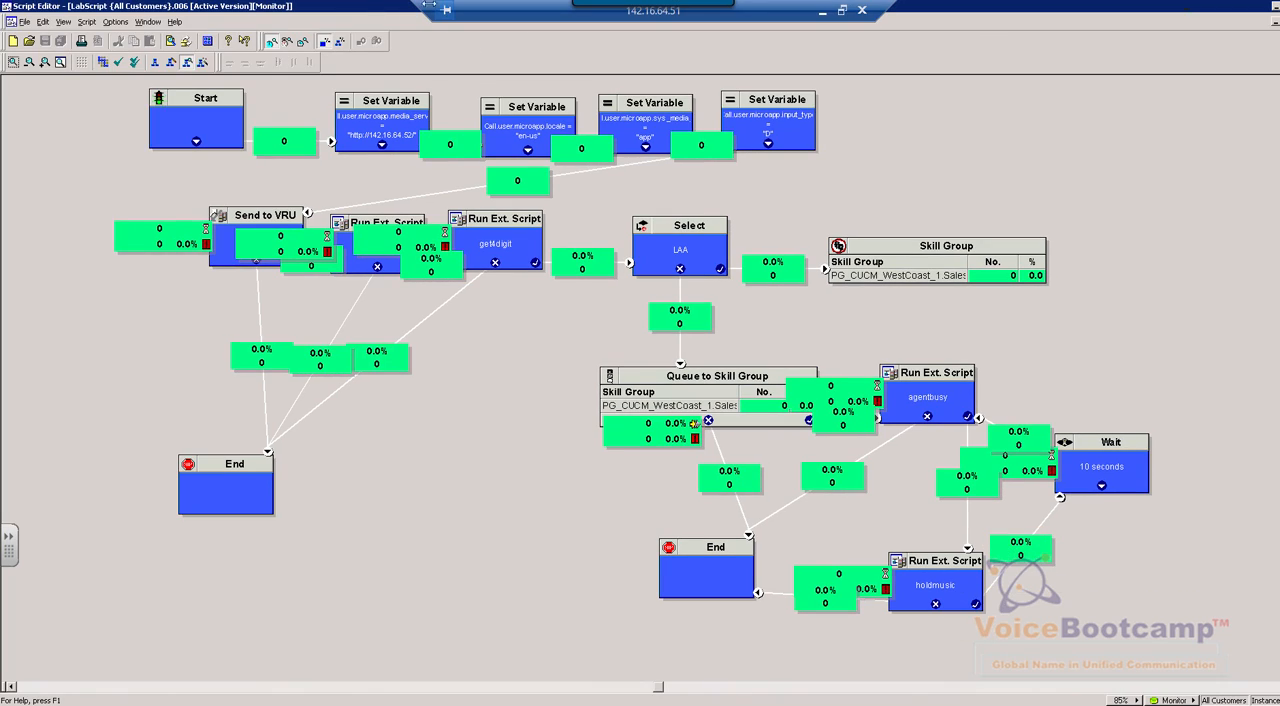
double_click(472, 8)
left_click_drag(407, 25, 556, 150)
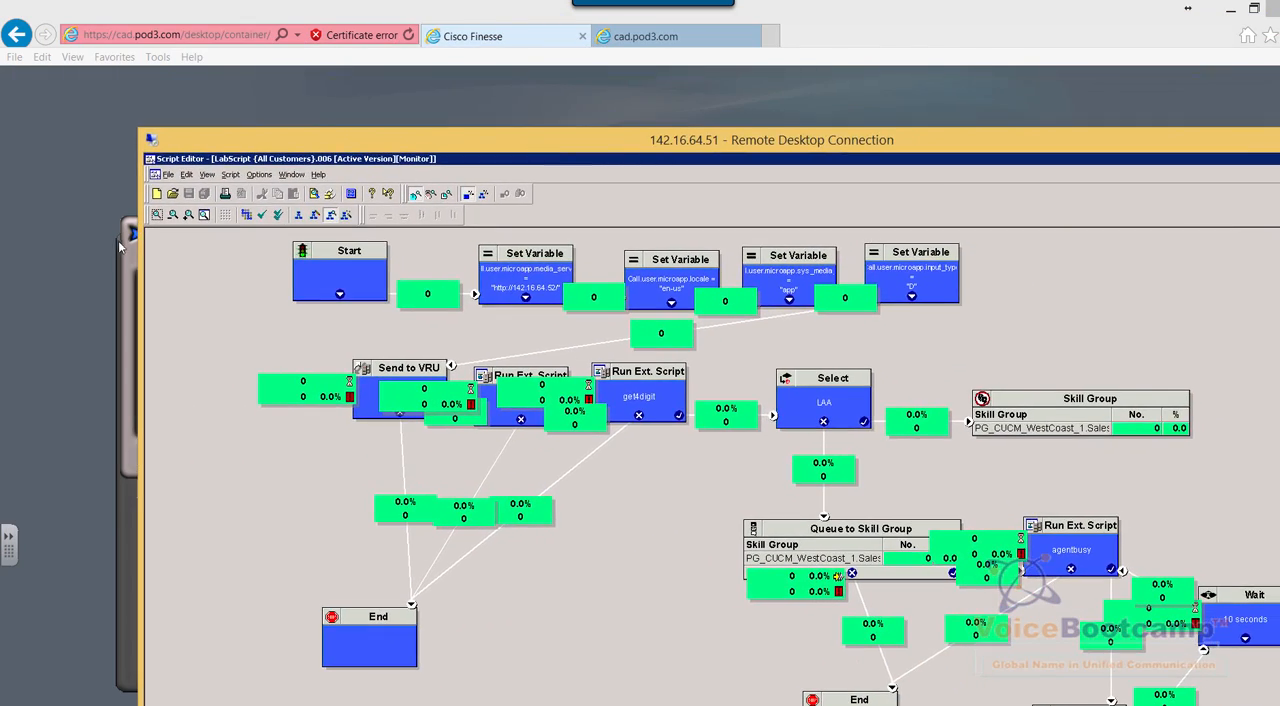
left_click(127, 270)
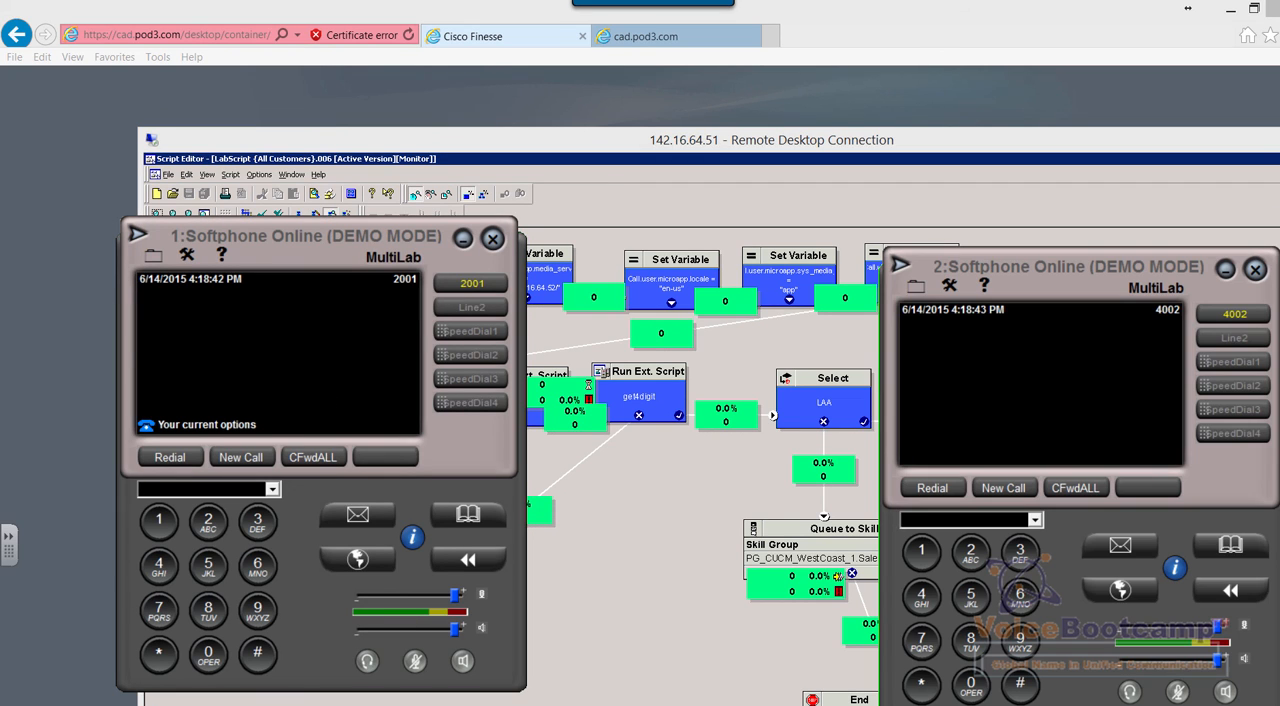
Check the Finesse desktop, then arrange the script monitor and softphones over it, moving Softphone 1 to the screen's edge
left_click(672, 88)
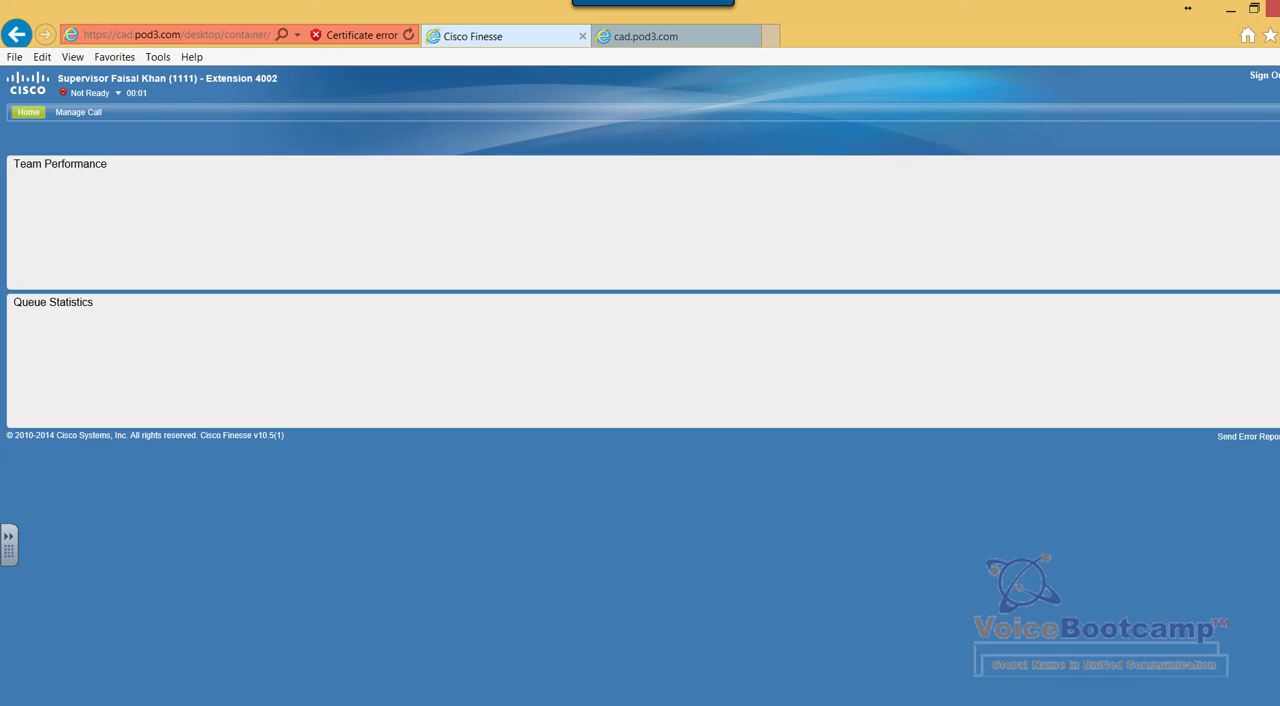
key("alt+Tab")
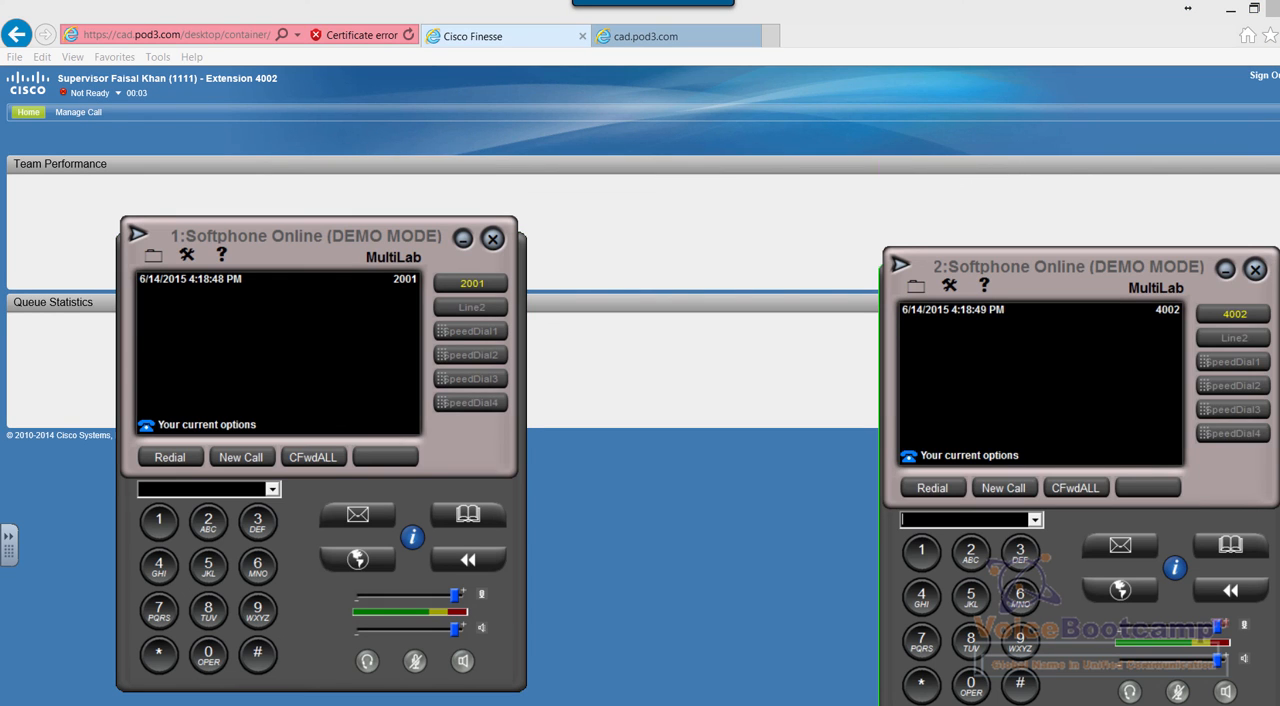
left_click(784, 704)
key("alt+Tab")
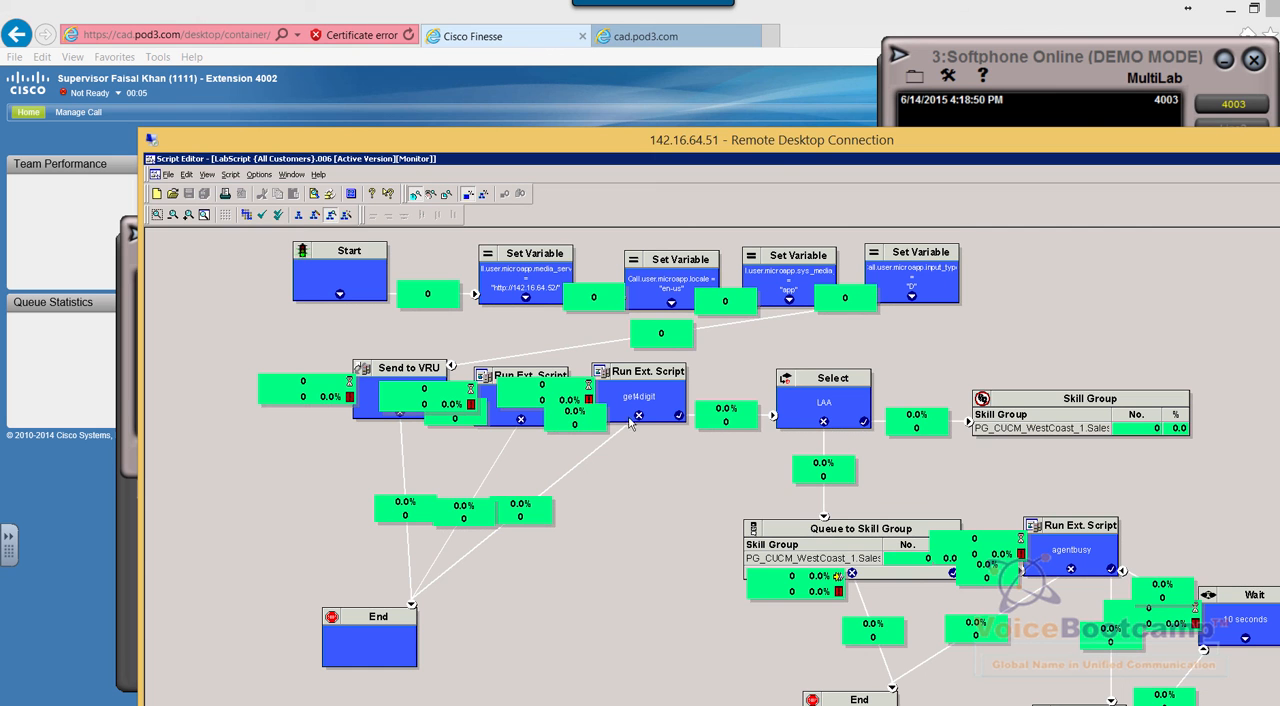
left_click(127, 447)
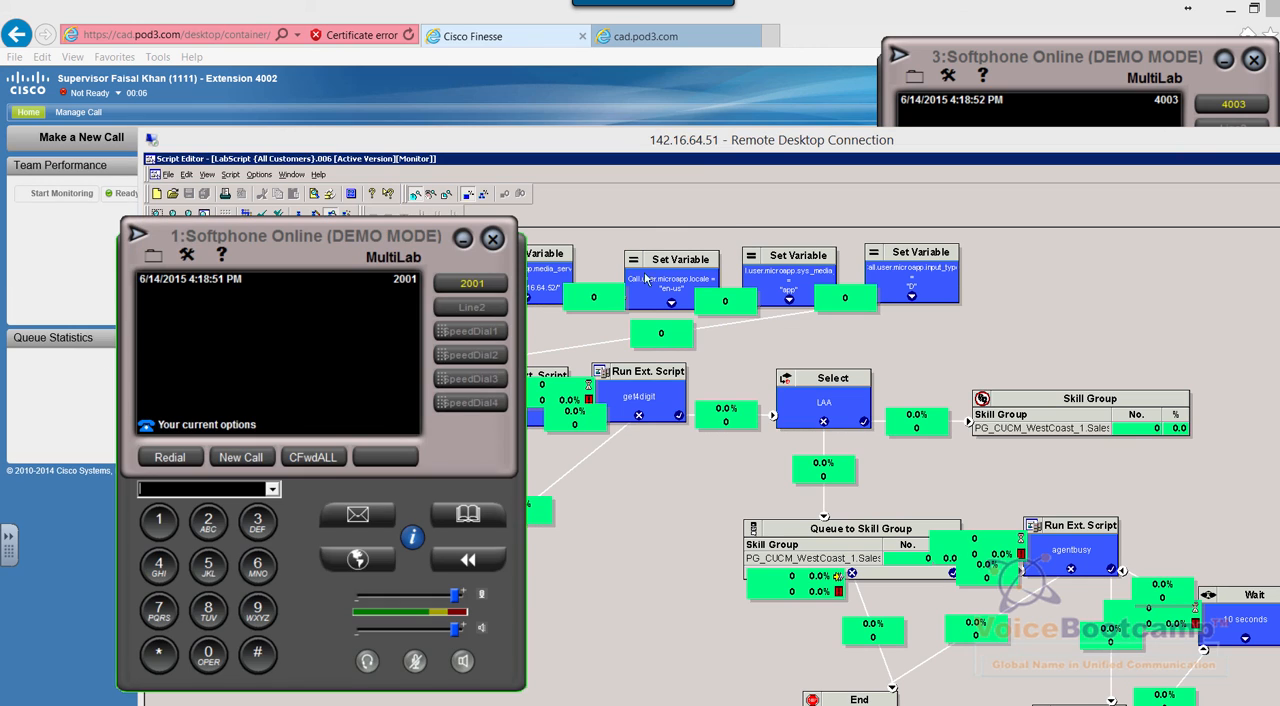
left_click(790, 704)
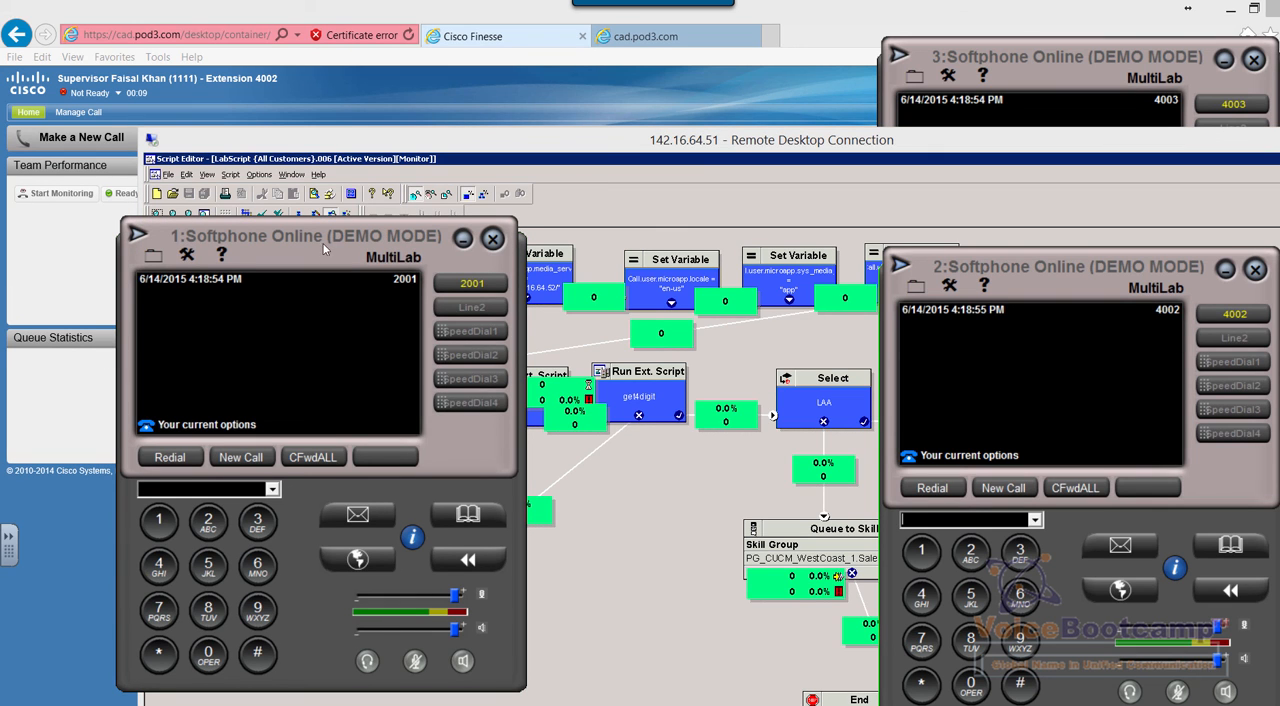
left_click_drag(286, 281, 178, 313)
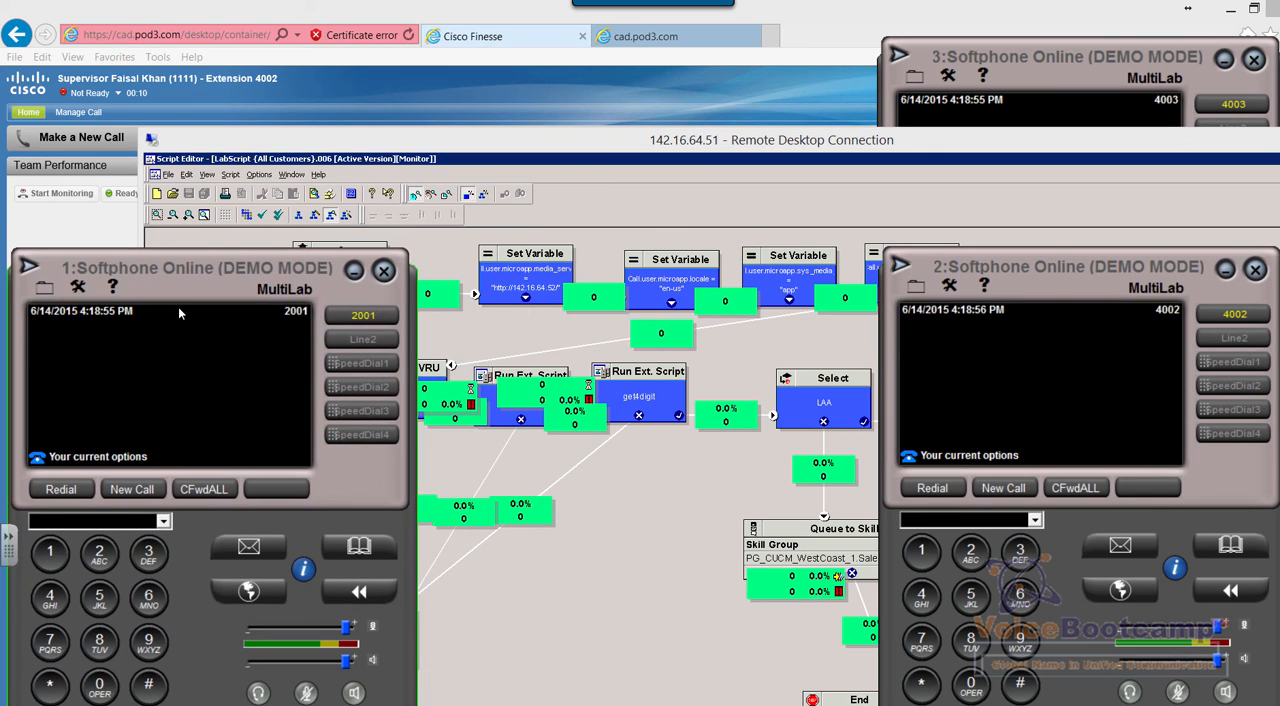
left_click(131, 490)
left_click(99, 556)
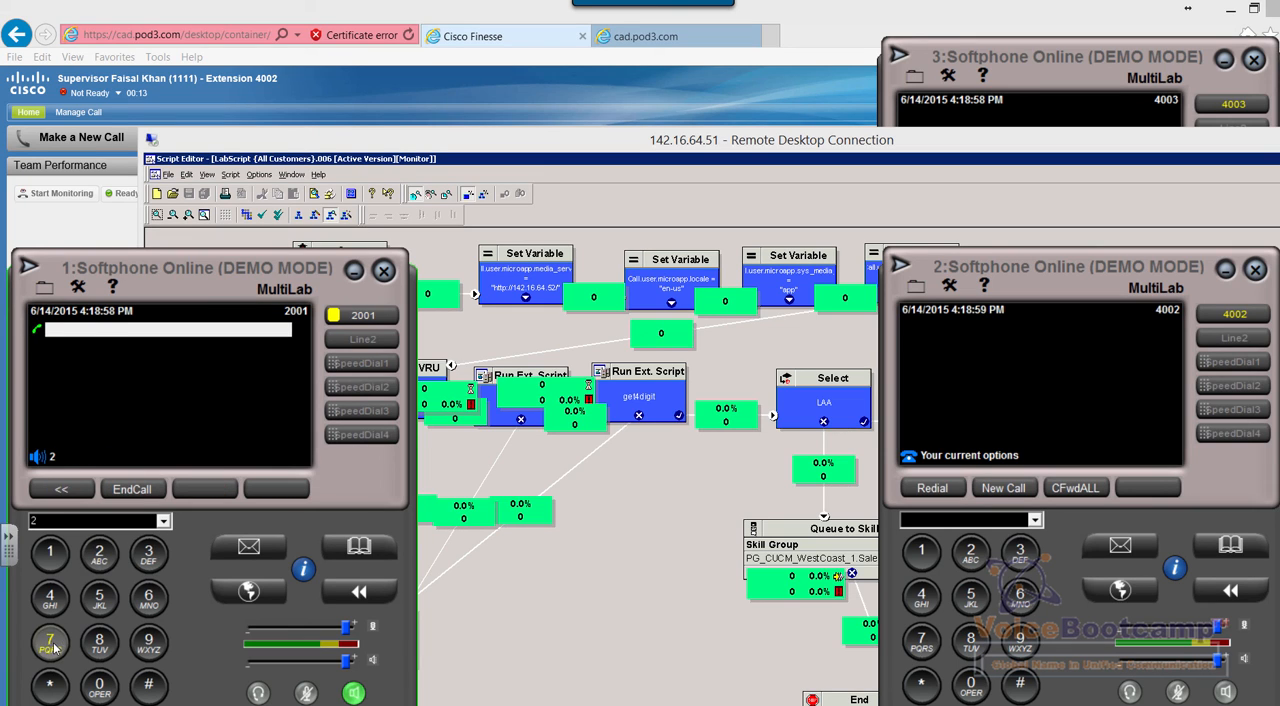
left_click(50, 641)
left_click(50, 641)
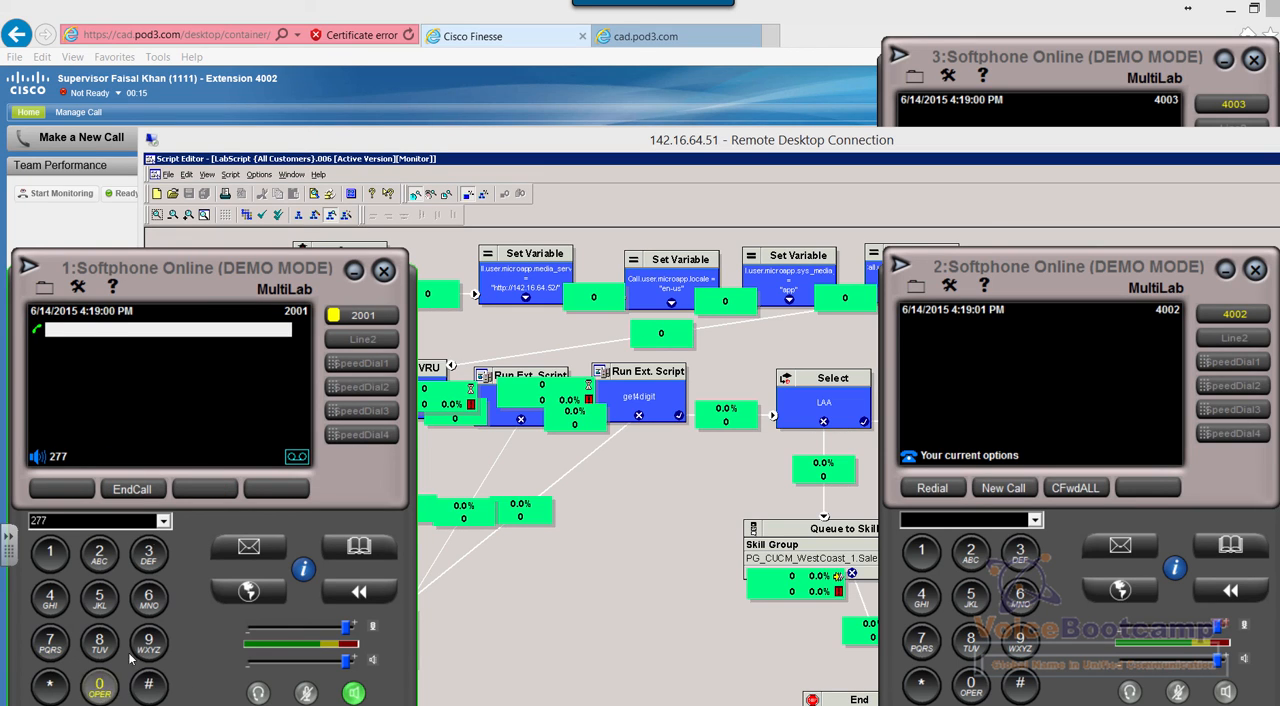
left_click(131, 489)
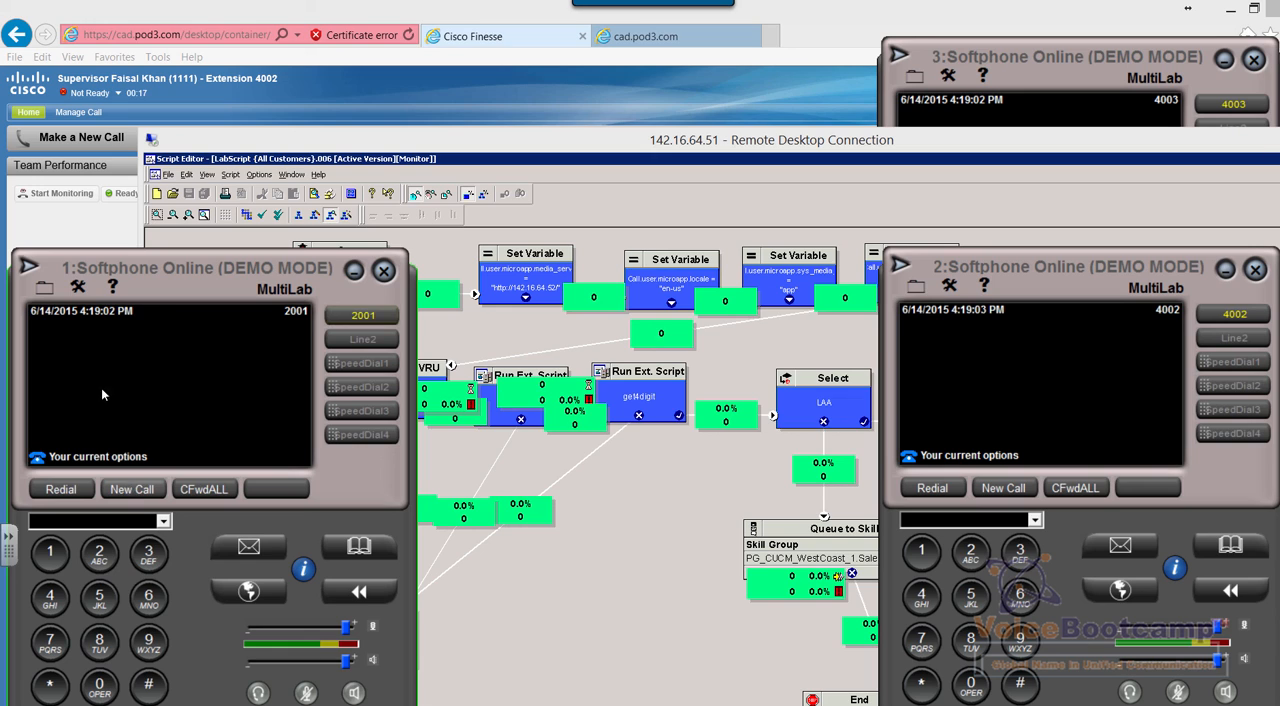
Call 2700 from Softphone 1 and move the softphone up so its whole keypad is reachable
left_click(131, 489)
left_click(99, 556)
left_click(50, 641)
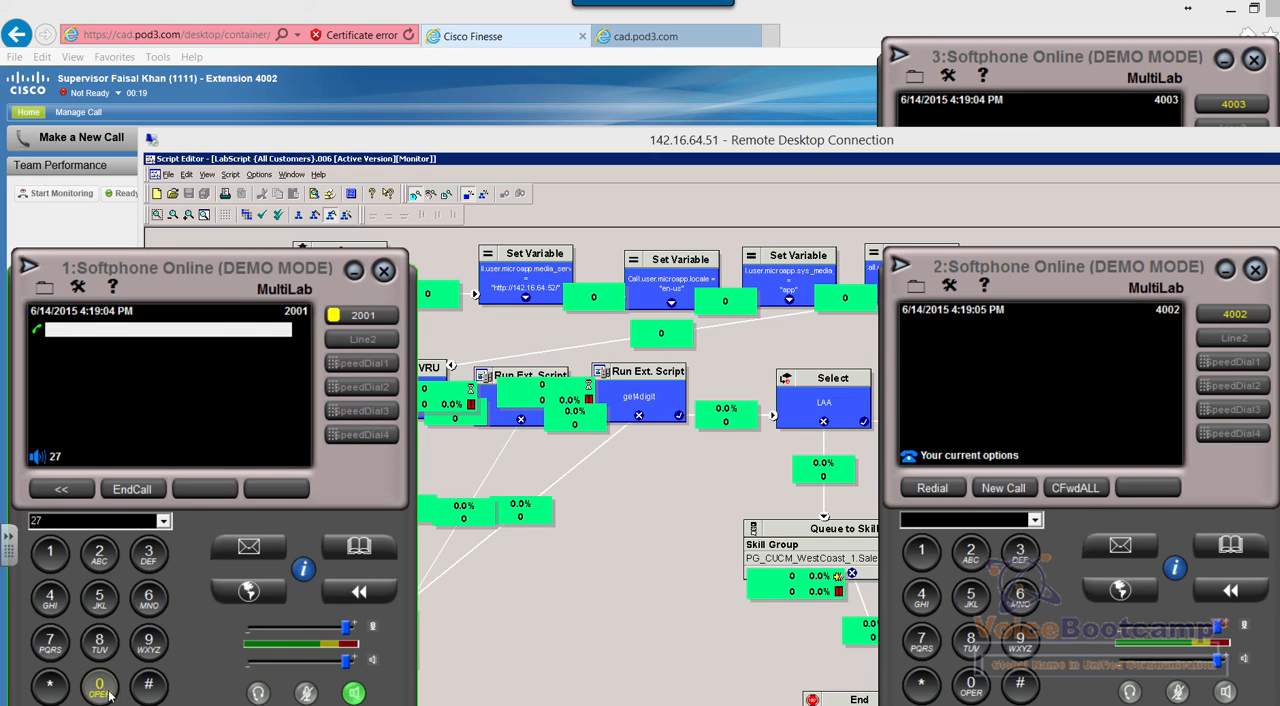
left_click(99, 686)
left_click(99, 686)
left_click_drag(183, 296, 240, 203)
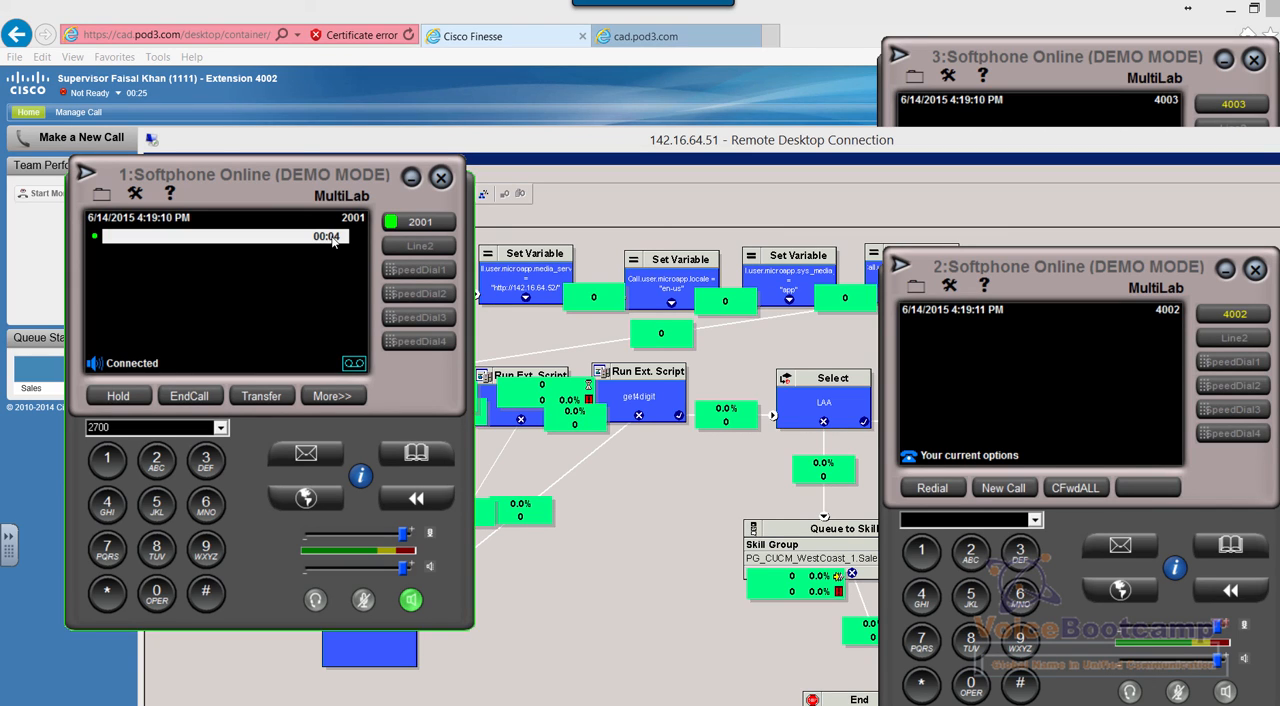
Enter the digits 1234 in Softphone 1's active call for the get4digit node
left_click(107, 460)
left_click(156, 460)
left_click(205, 460)
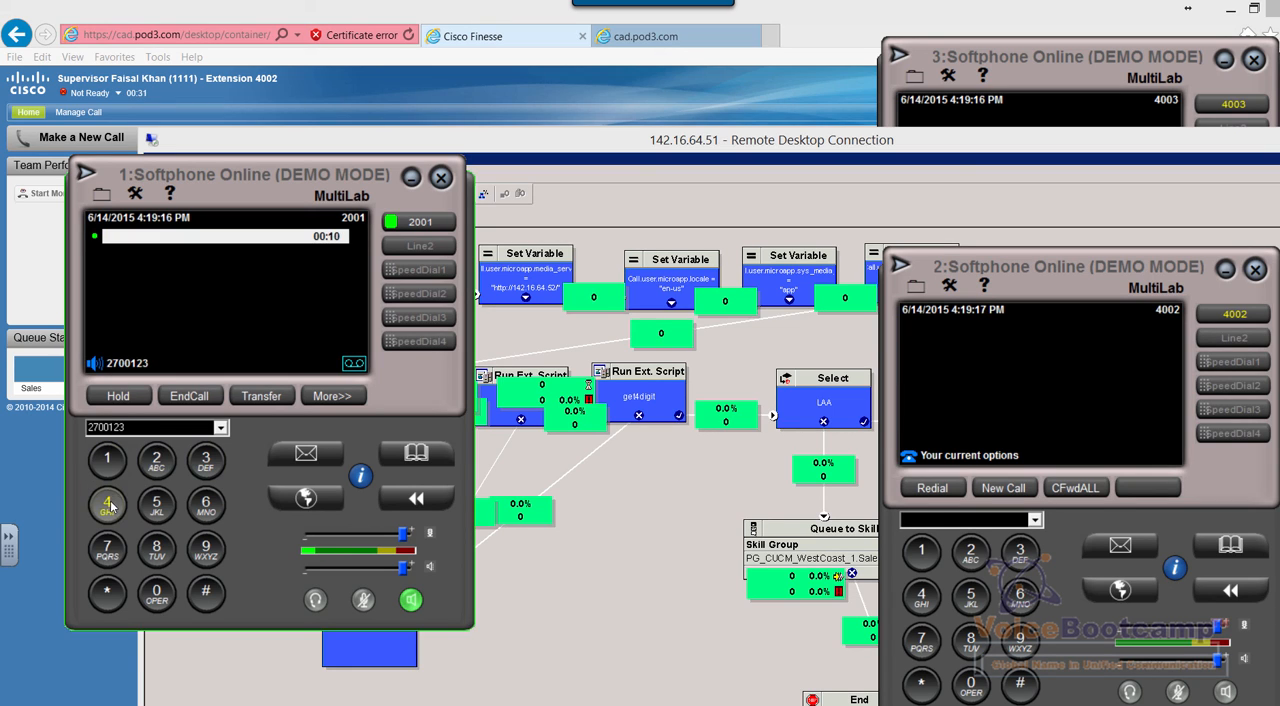
left_click(108, 505)
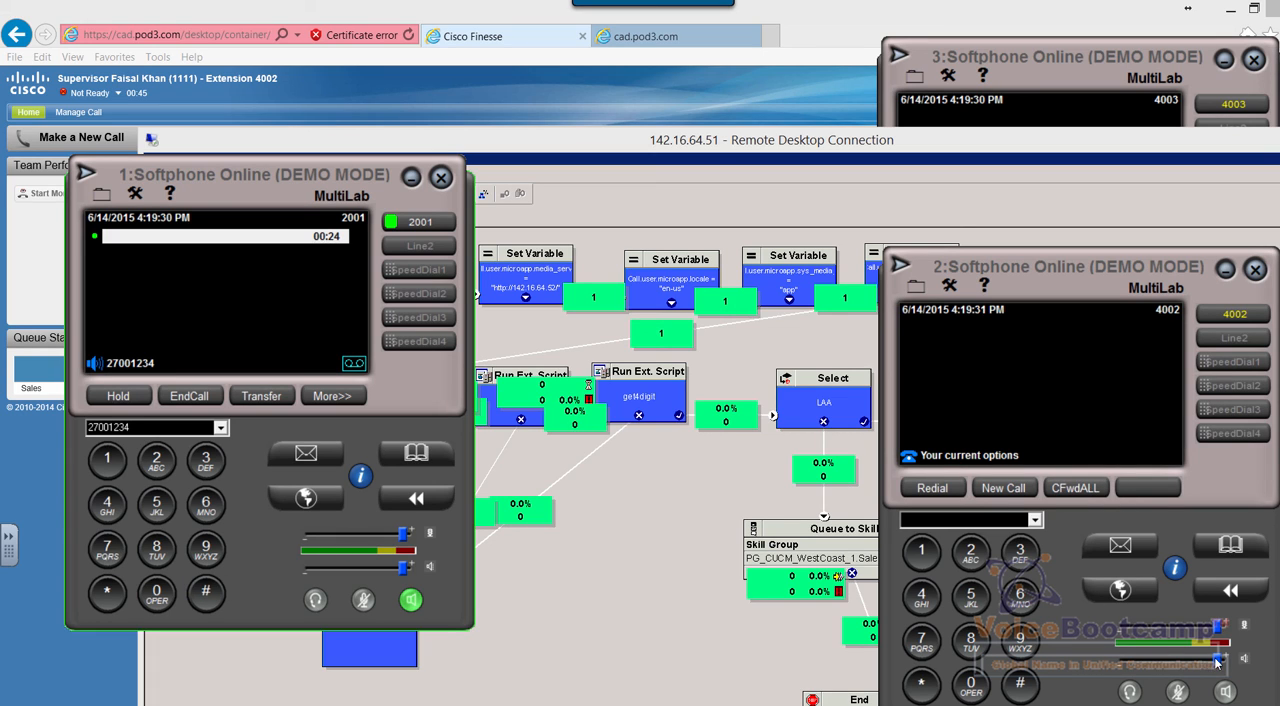
Lower Softphone 2's speaker volume slightly, try Softphone 1's audio levels and mute, and finish with its microphone high and speaker volume at 90%
mouse_move(1216, 660)
left_mouse_down()
mouse_move(1147, 660)
mouse_move(1210, 660)
left_mouse_up()
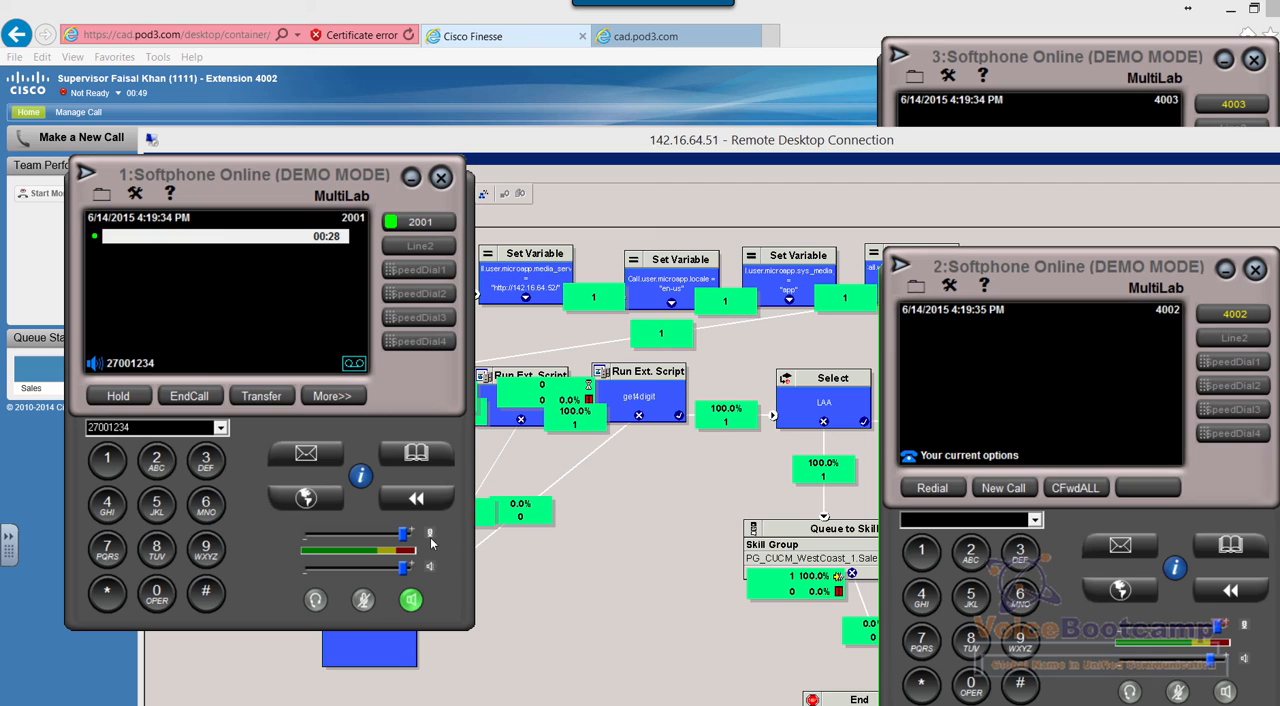
left_click_drag(404, 568, 310, 536)
mouse_move(403, 571)
left_mouse_down()
mouse_move(289, 569)
mouse_move(403, 568)
left_mouse_up()
left_click_drag(317, 540, 371, 537)
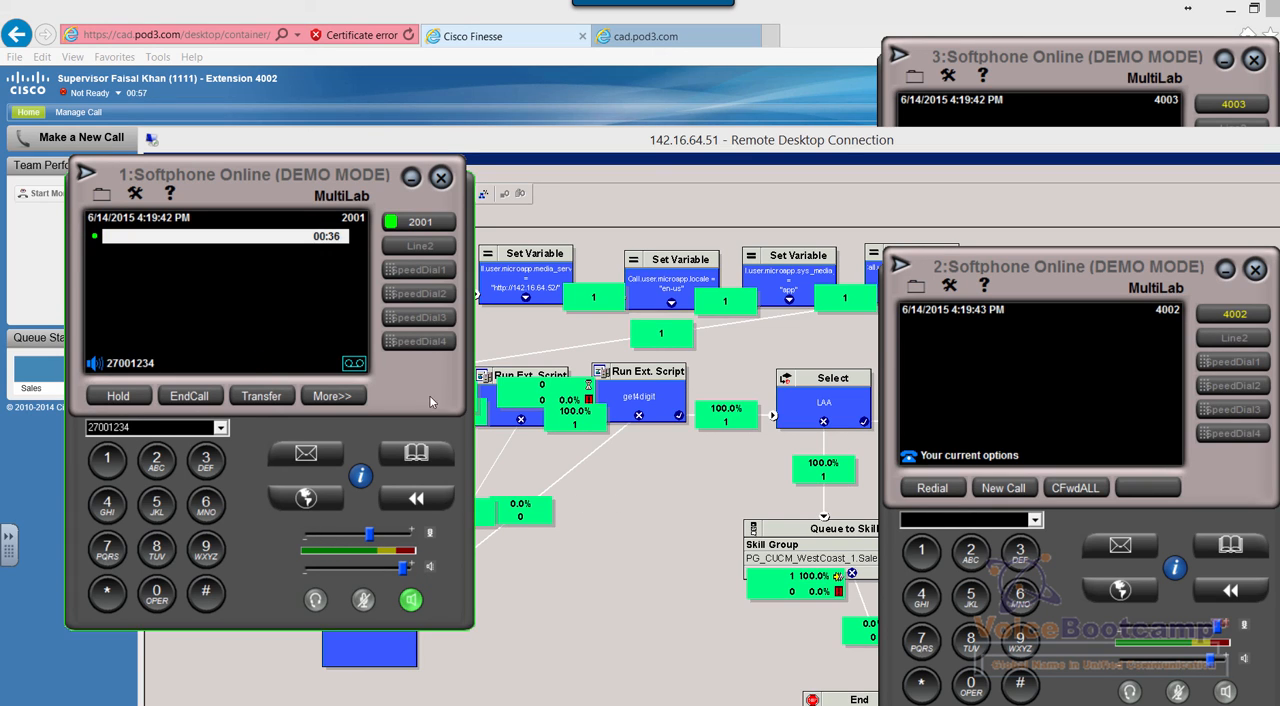
left_click(365, 600)
left_click(363, 600)
left_click_drag(404, 567, 298, 570)
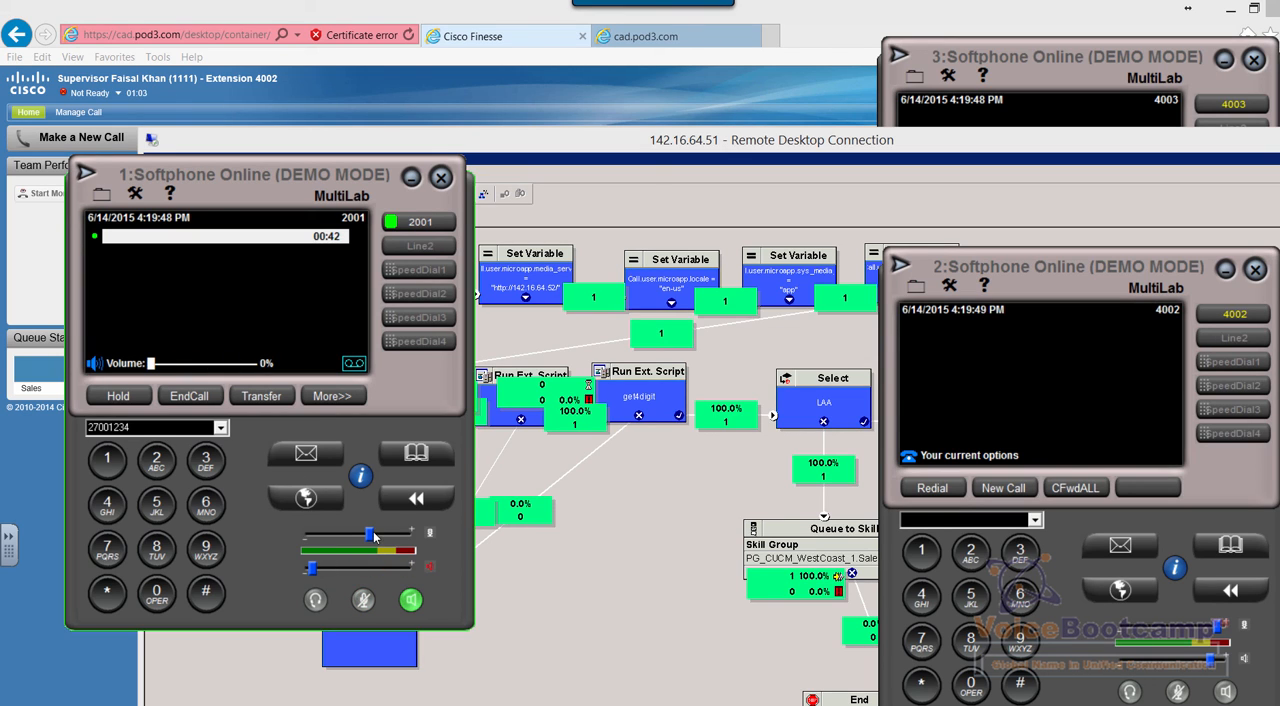
left_click_drag(372, 537, 401, 546)
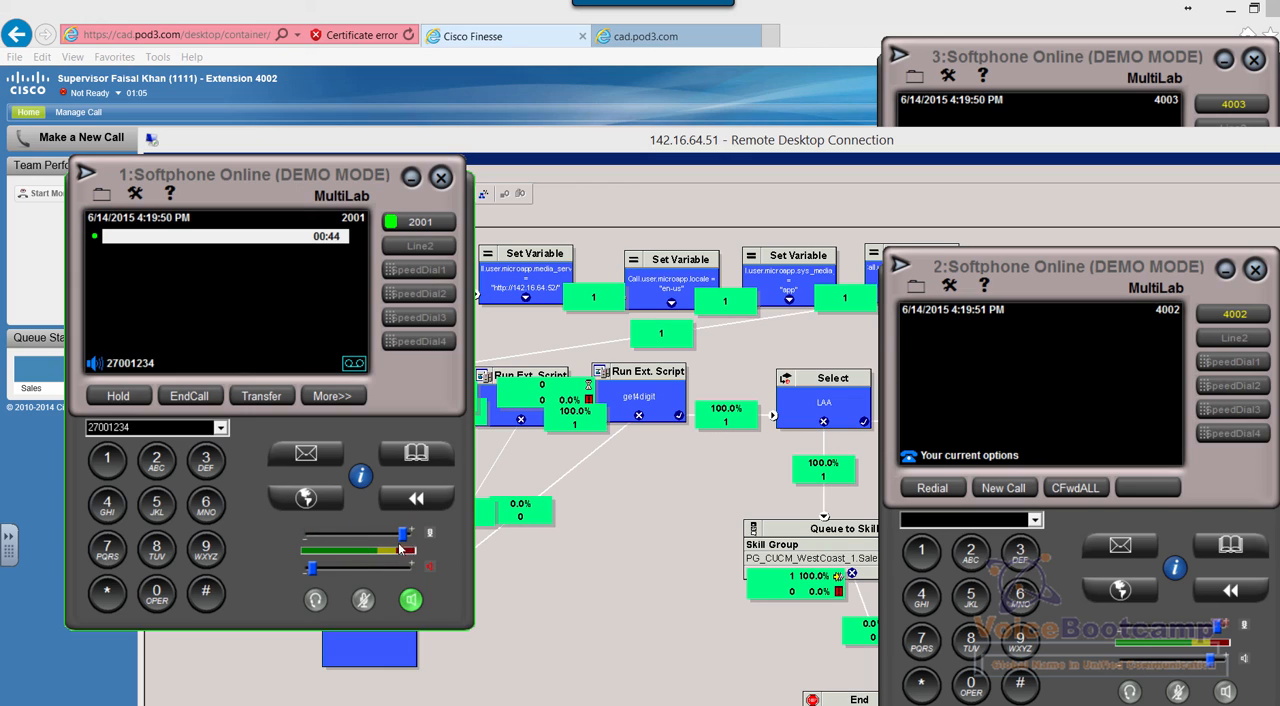
left_click_drag(315, 569, 418, 570)
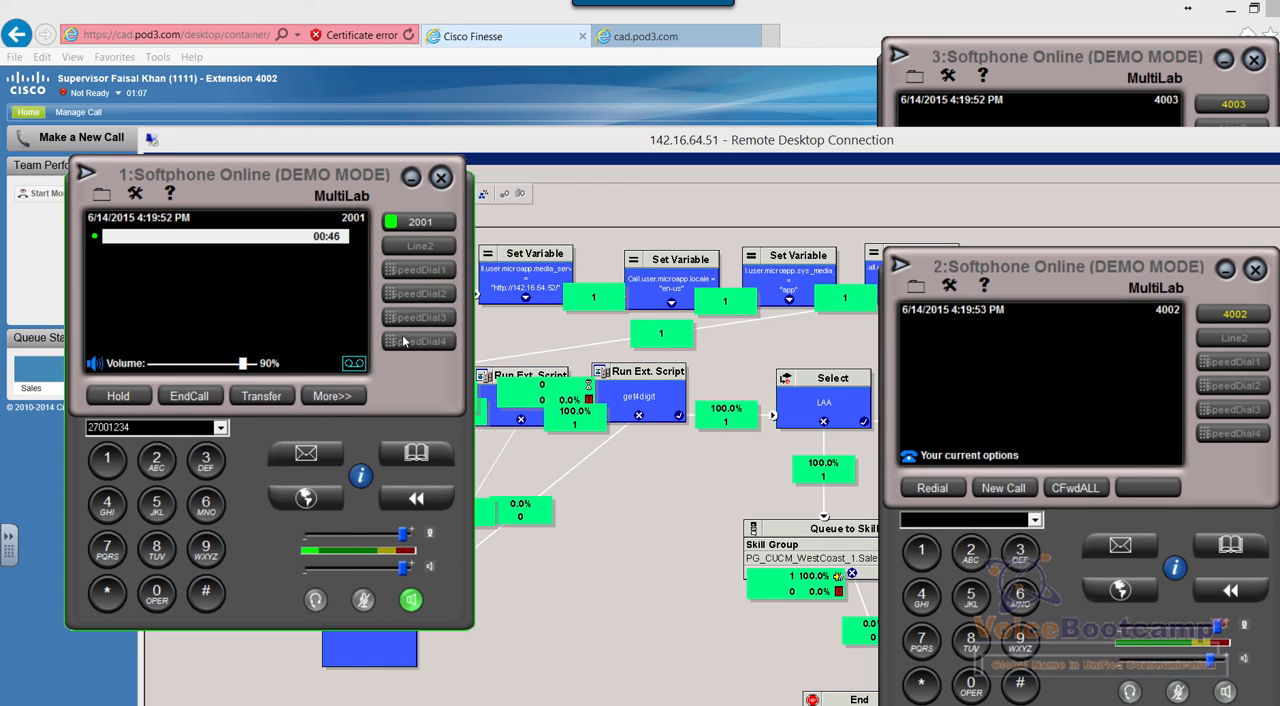
Set the Finesse agent to Ready, answer the queued call from 2001, and end it
left_click(177, 97)
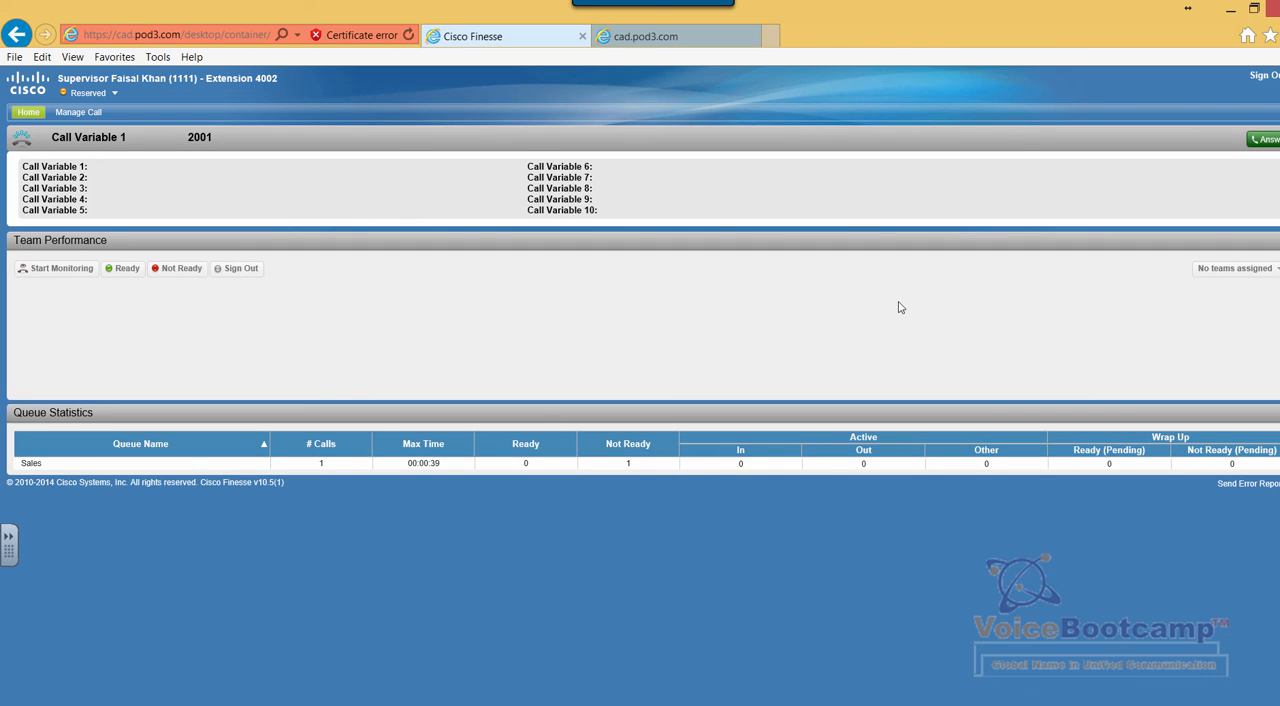
left_click(1261, 141)
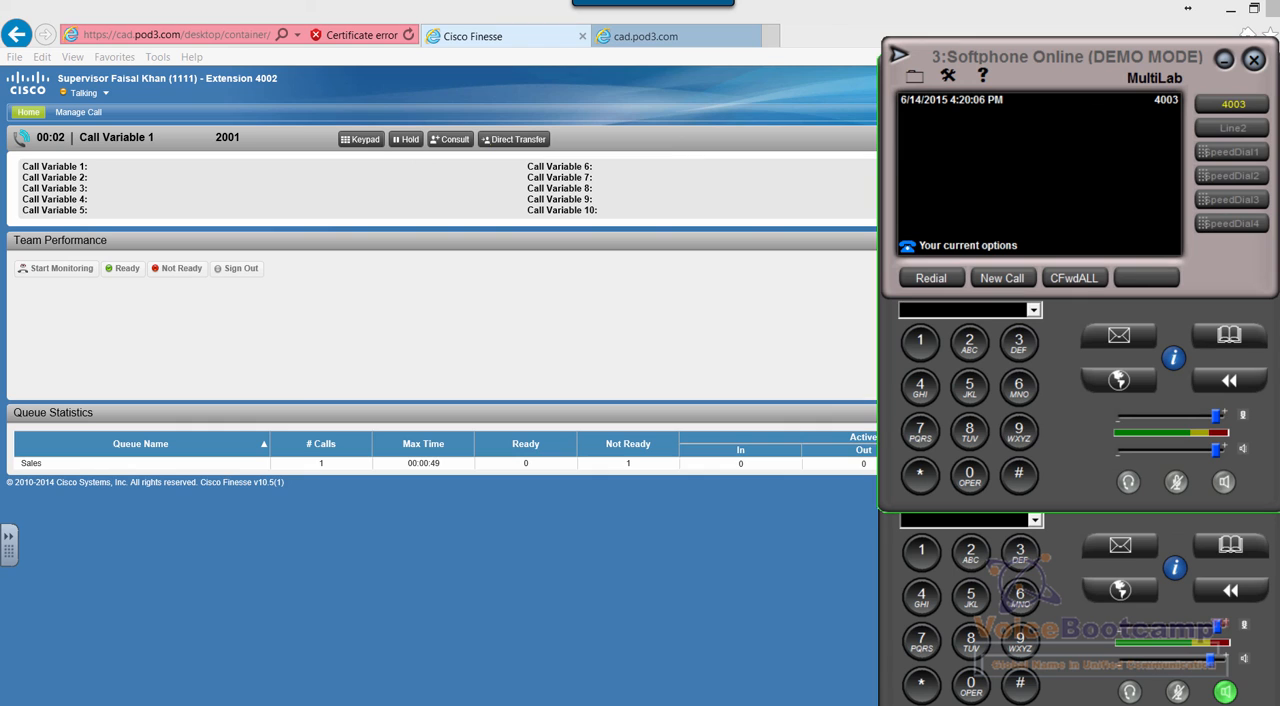
left_click(597, 307)
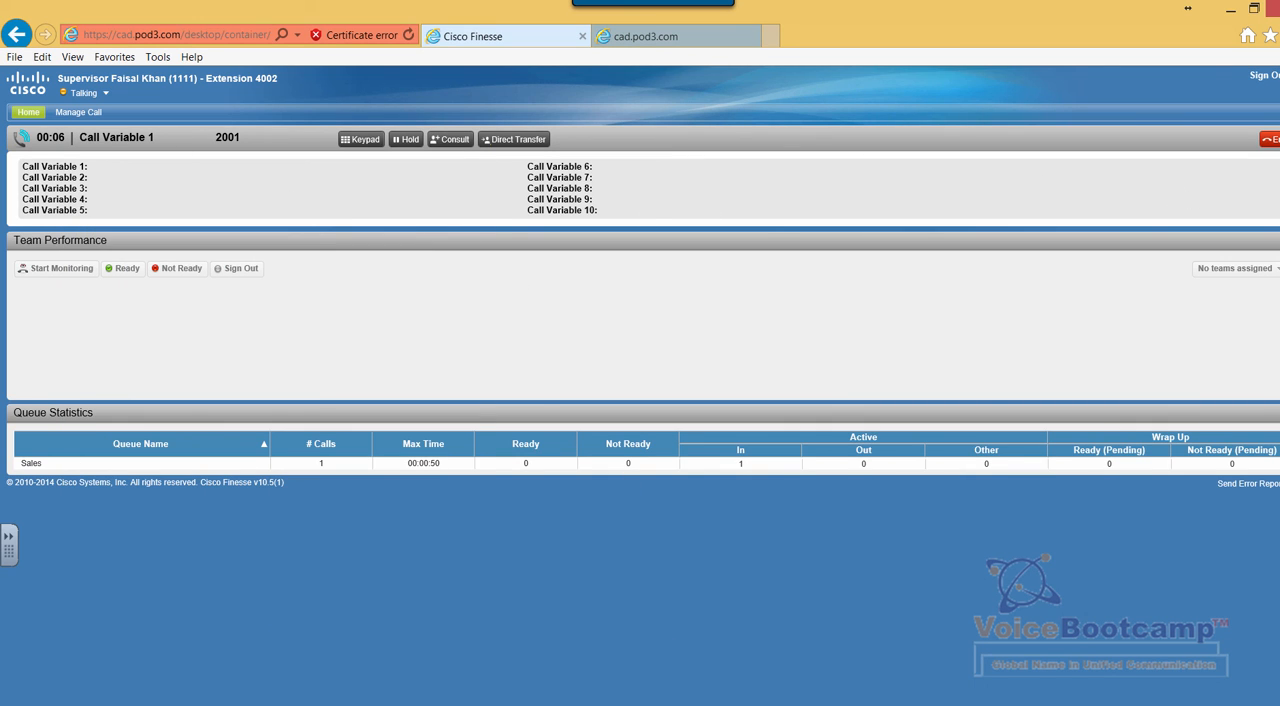
left_click(1270, 140)
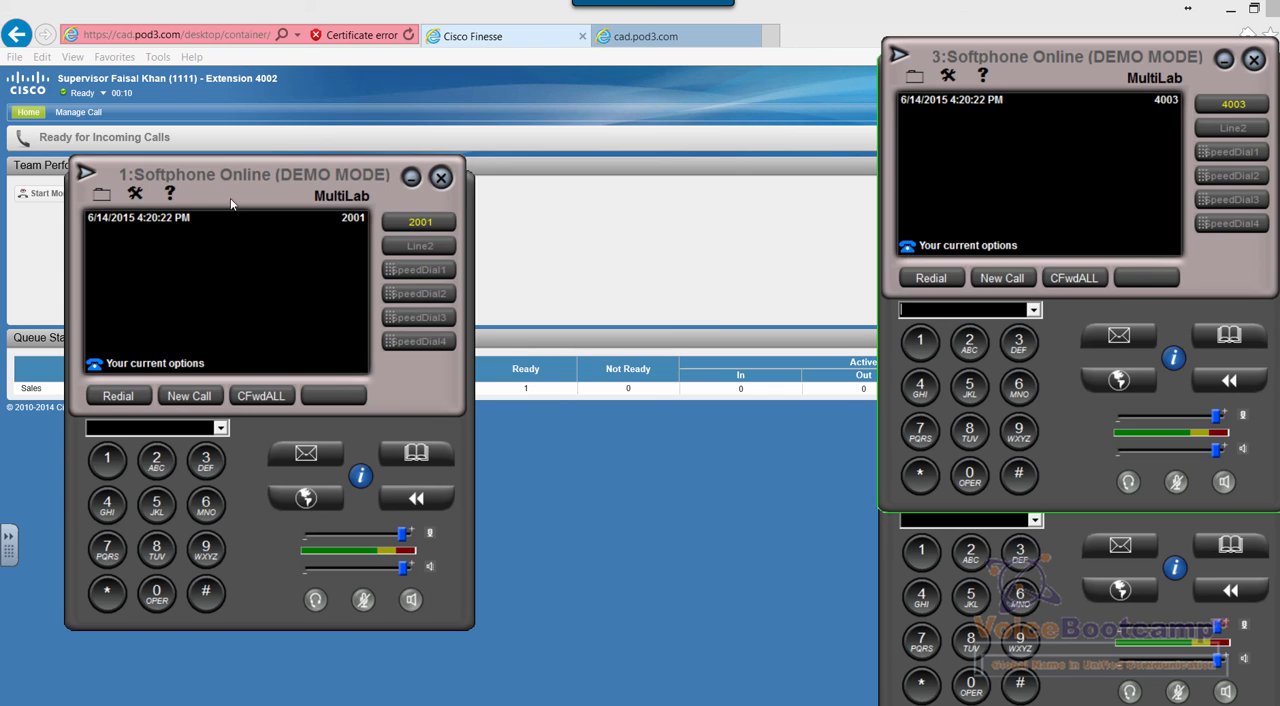
Move Softphone 1 toward the middle of the screen, redial the last number, and enter 1234# in the call
left_click_drag(231, 200, 458, 257)
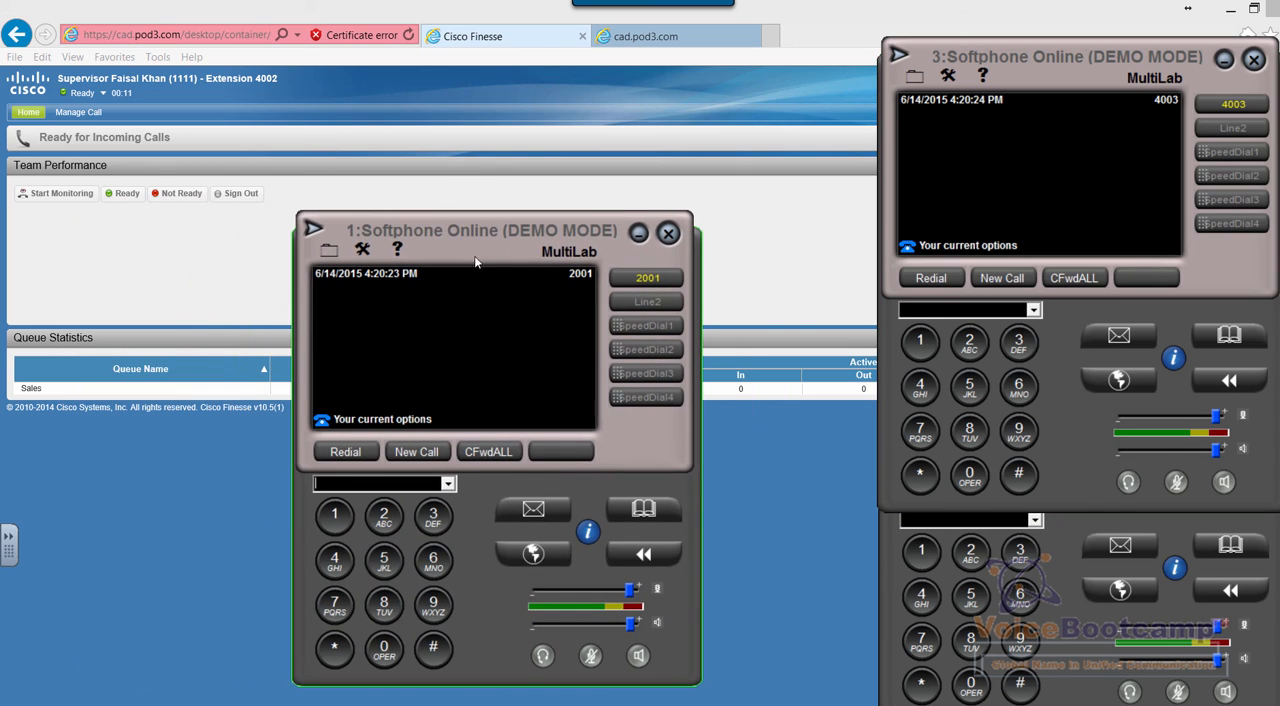
left_click(345, 452)
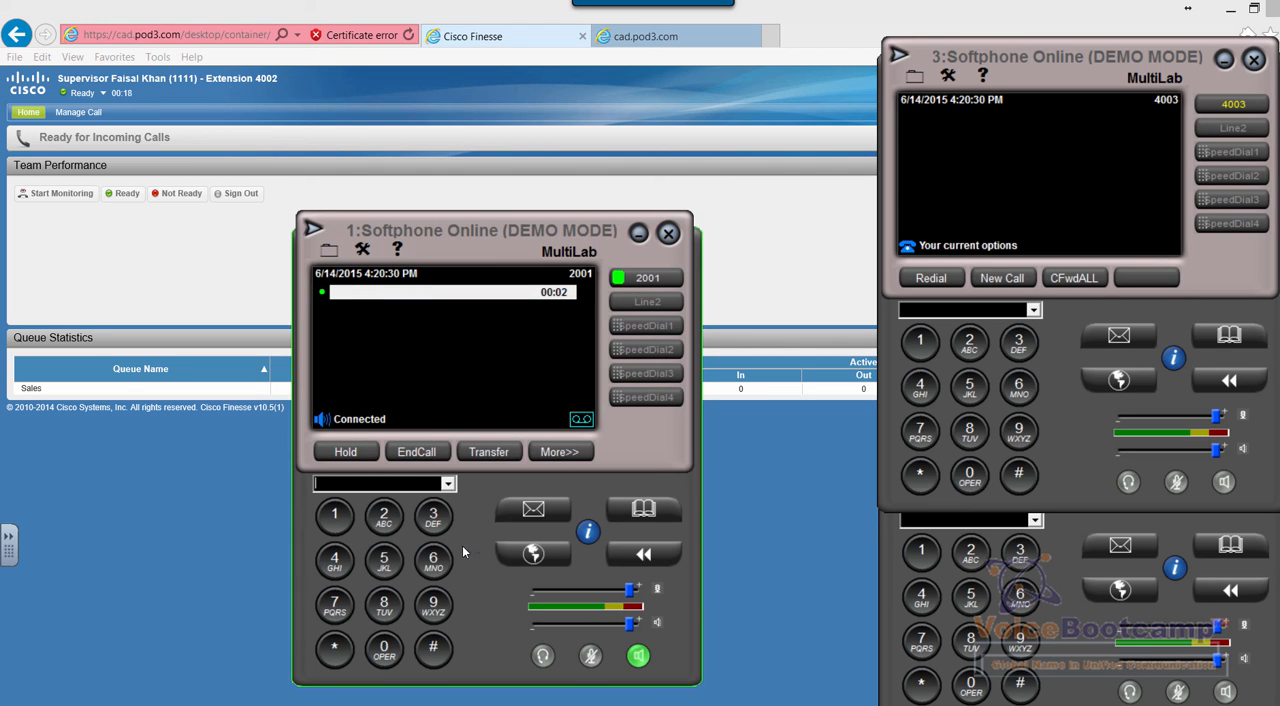
left_click(338, 517)
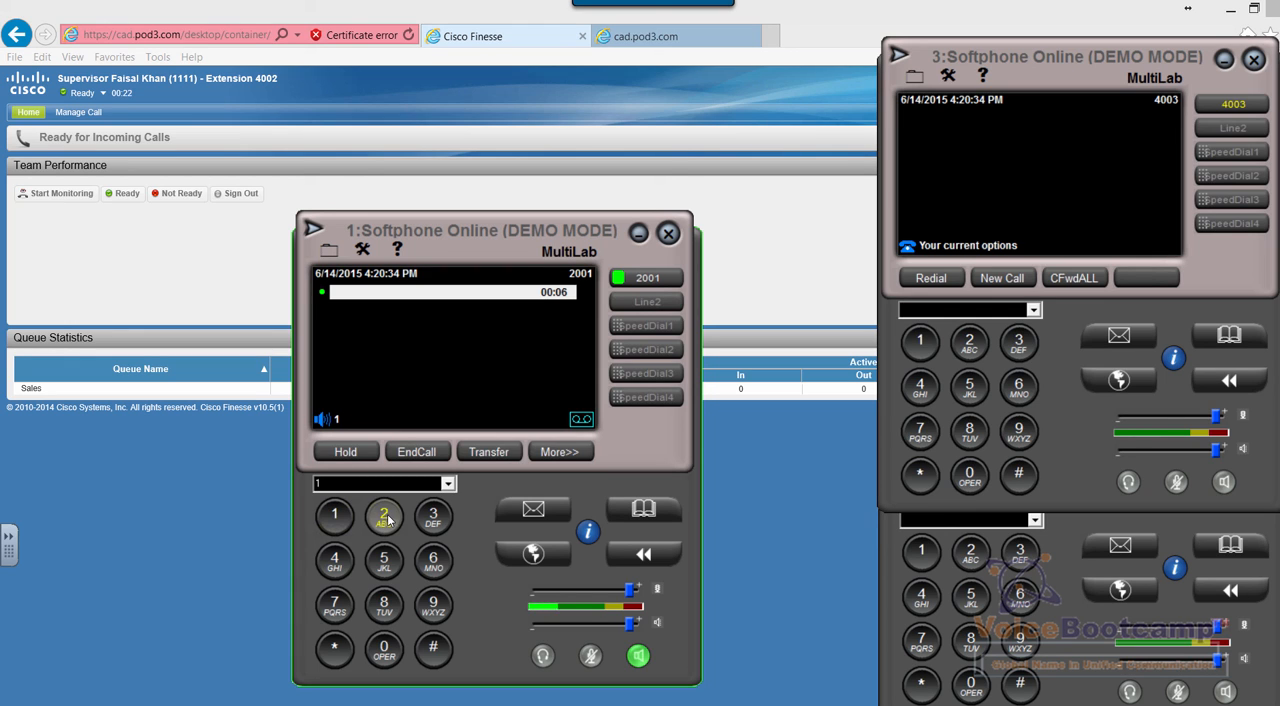
left_click(384, 517)
left_click(431, 517)
left_click(335, 561)
left_click(433, 648)
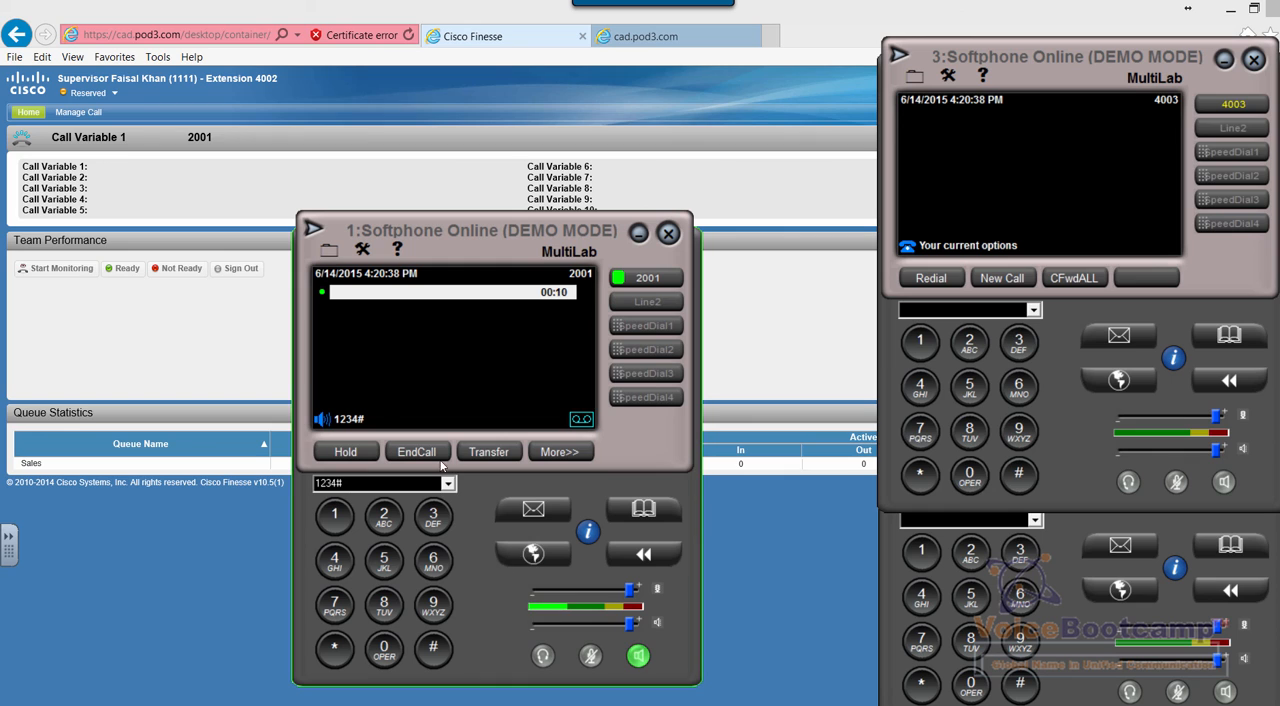
Answer the incoming call from 2001 on the Finesse desktop and end it
left_click(151, 182)
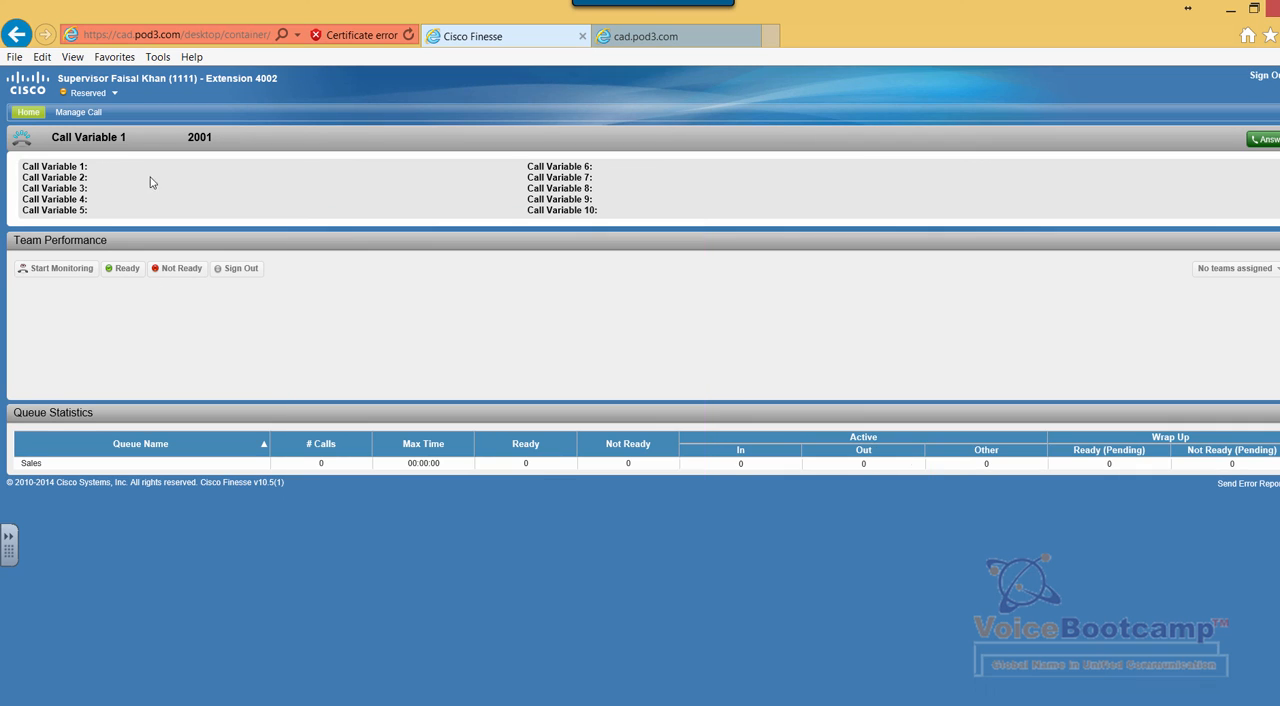
left_click(1266, 141)
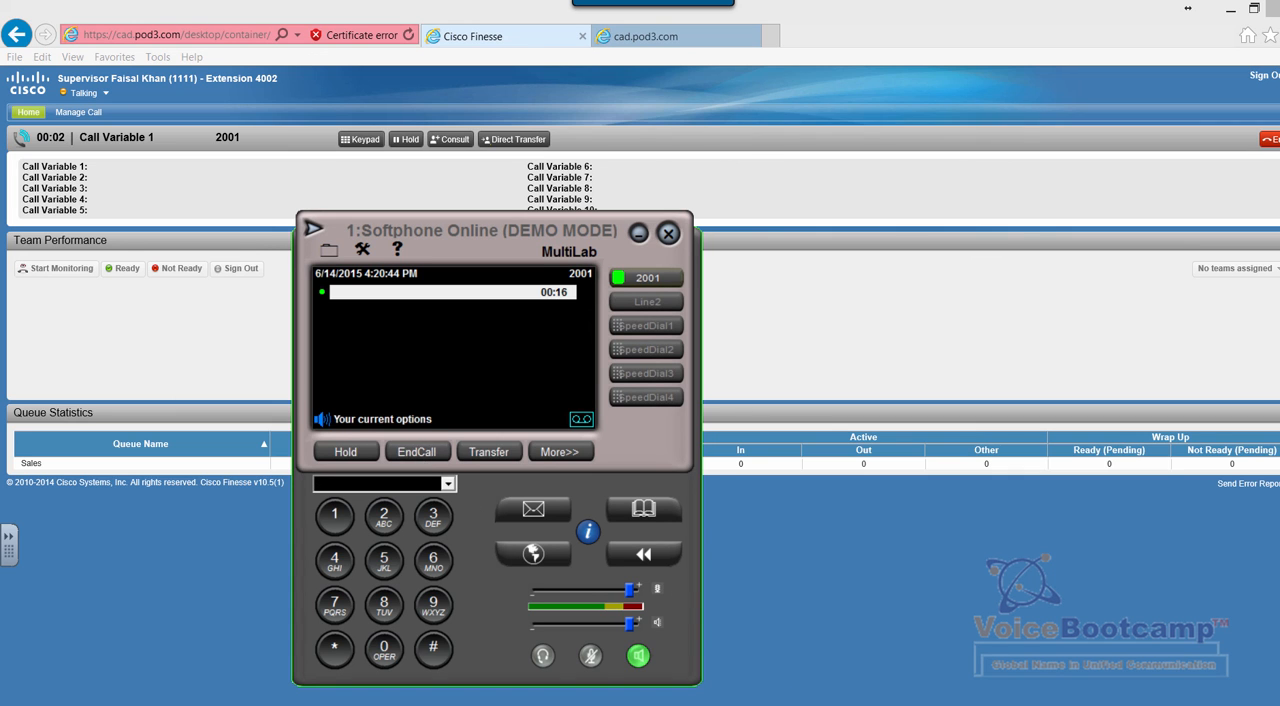
Maximize the LabScript monitor and examine the call counts from Start through the LAA Select node to the Skill Group node
left_click(634, 704)
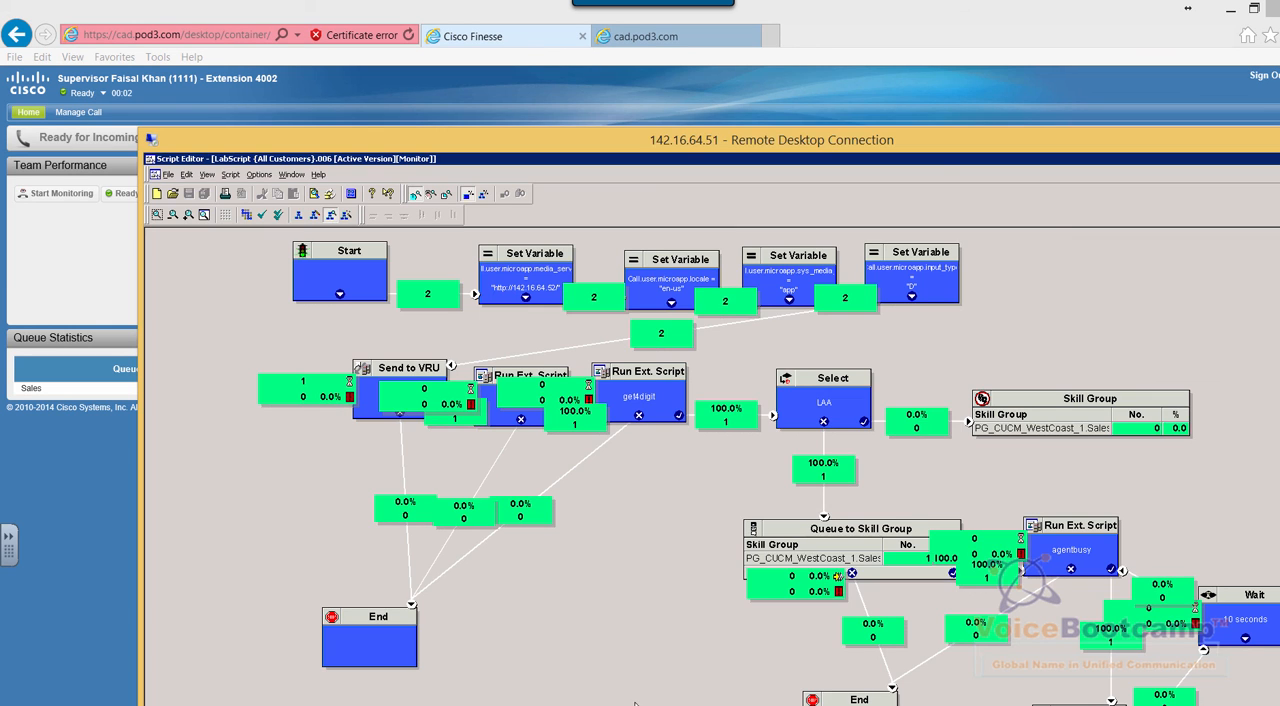
double_click(715, 141)
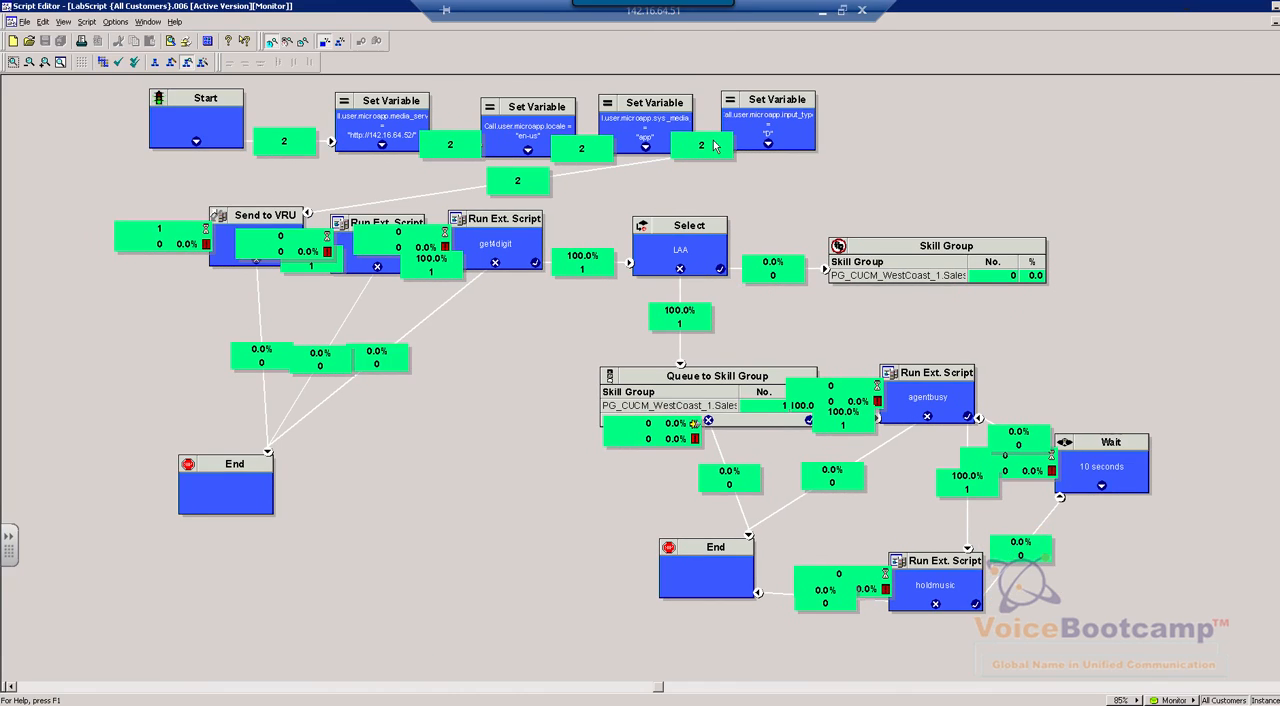
left_click(170, 130)
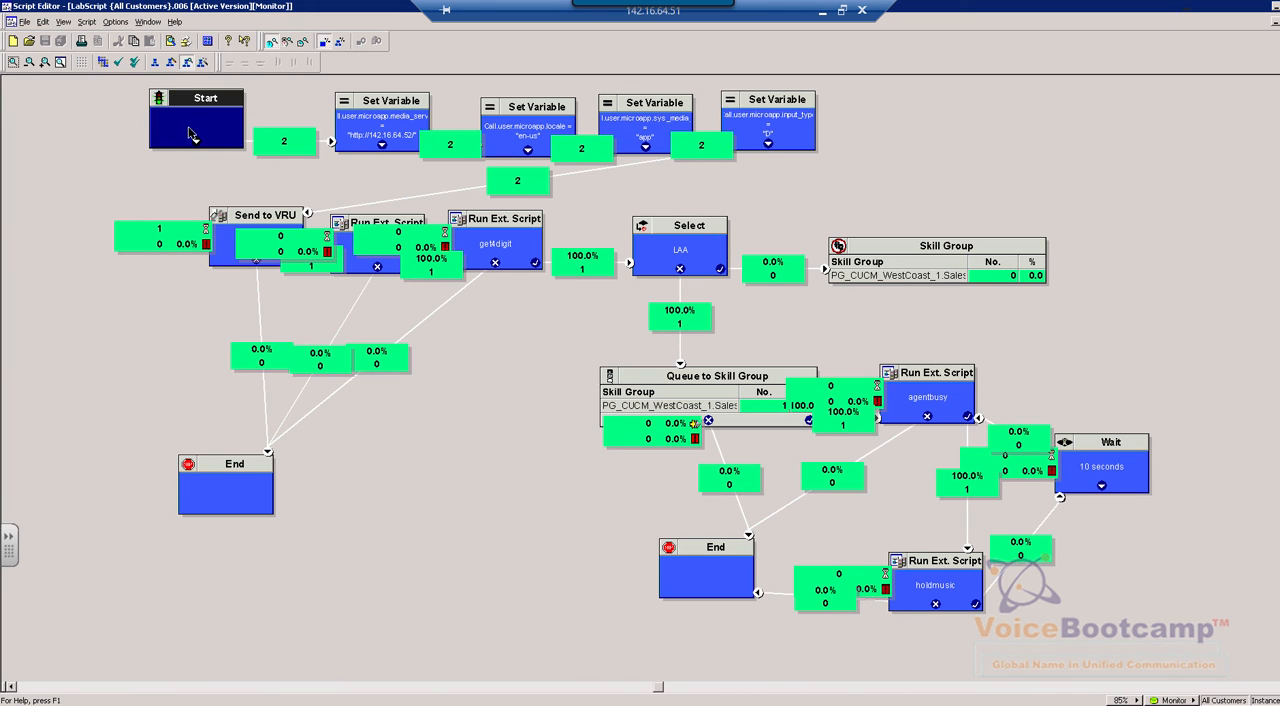
left_click(408, 120)
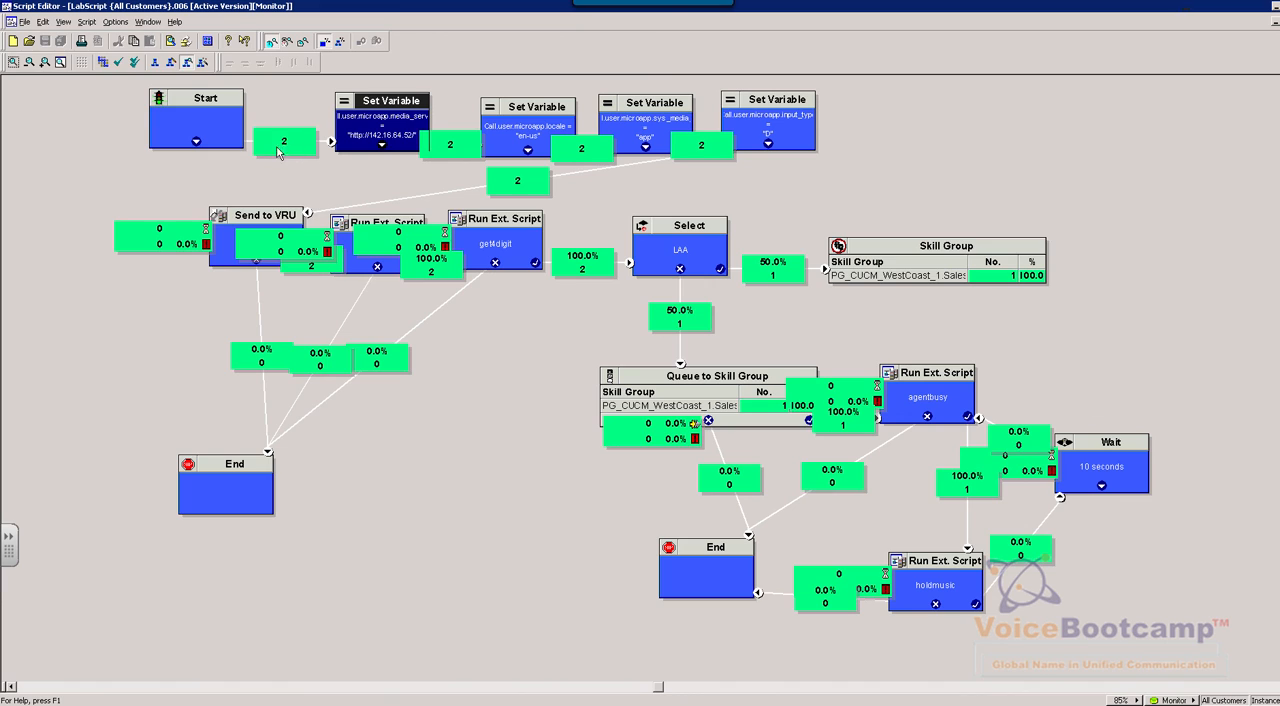
right_click(501, 360)
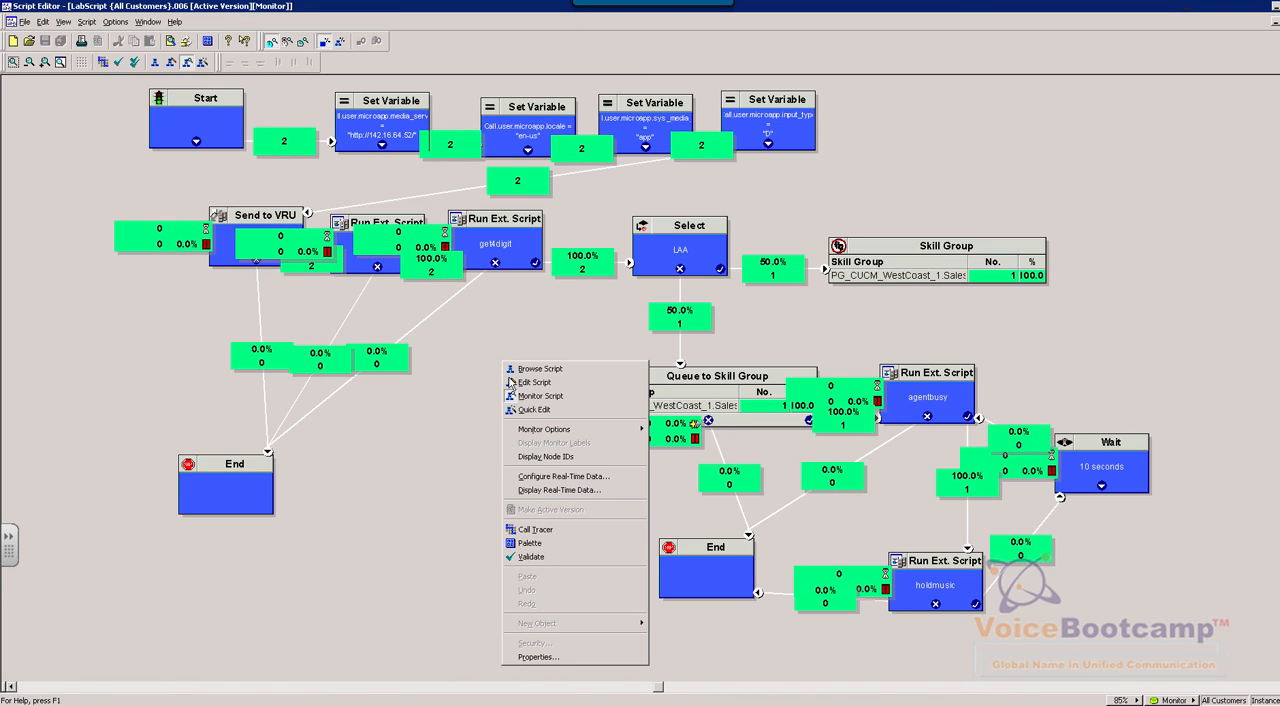
left_click(407, 414)
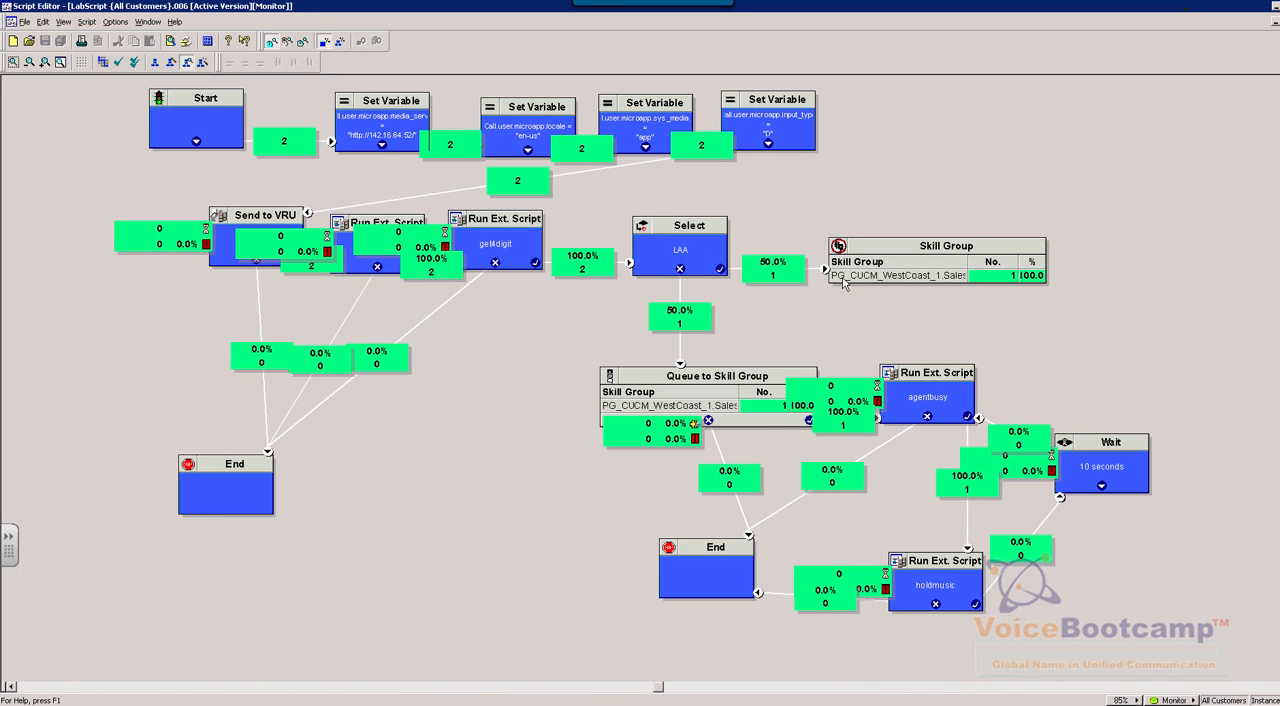
left_click(713, 258)
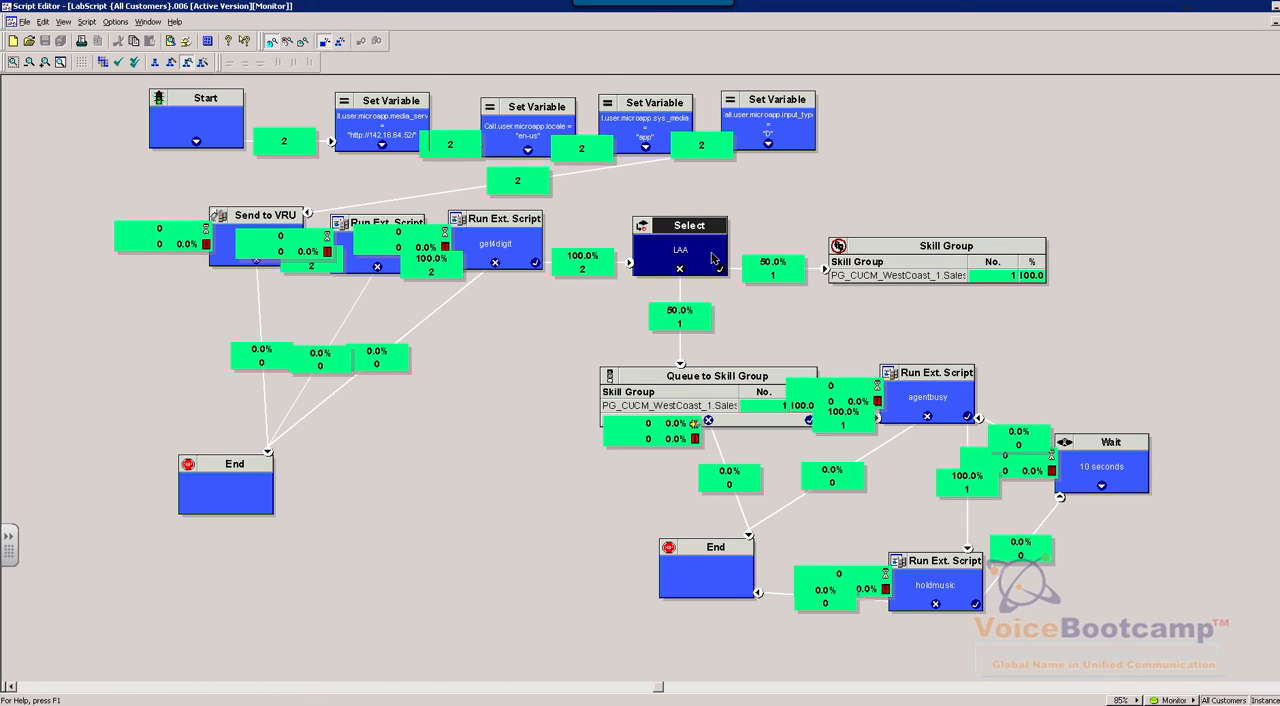
left_click(886, 278)
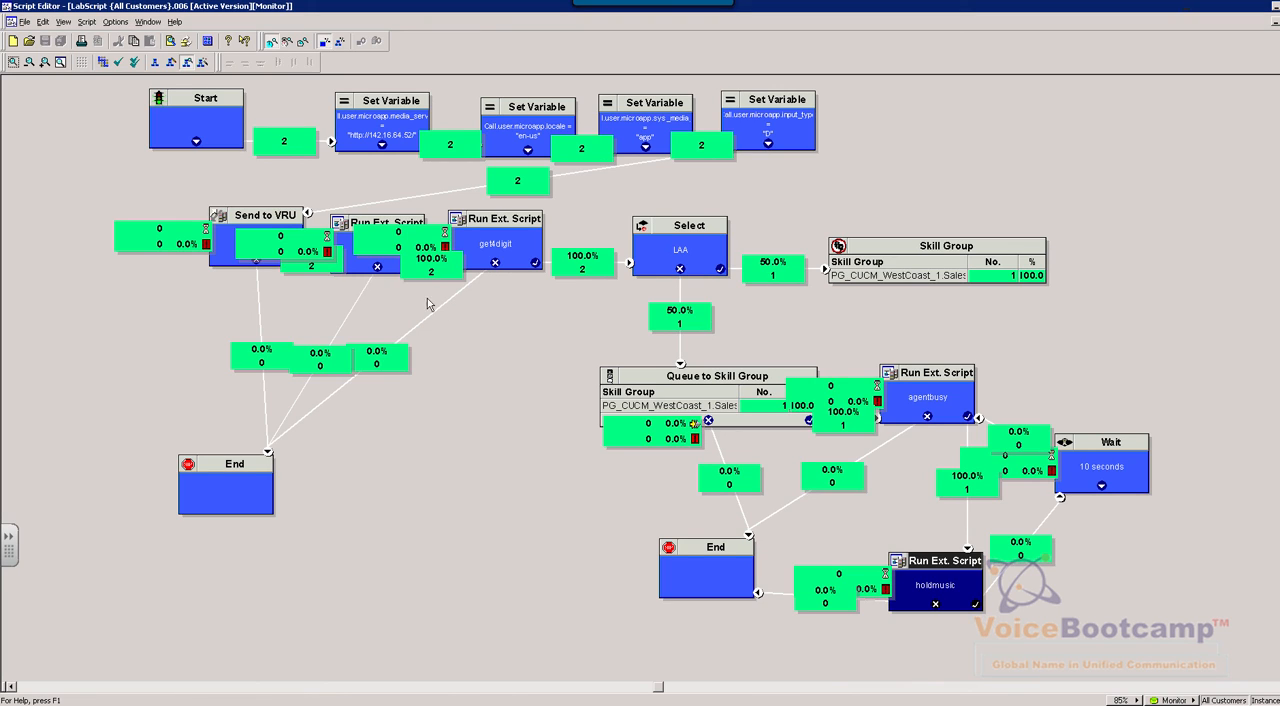
Restore the remote desktop window, redial from Softphone 1, enter only 1# in the call, and end the call
double_click(769, 9)
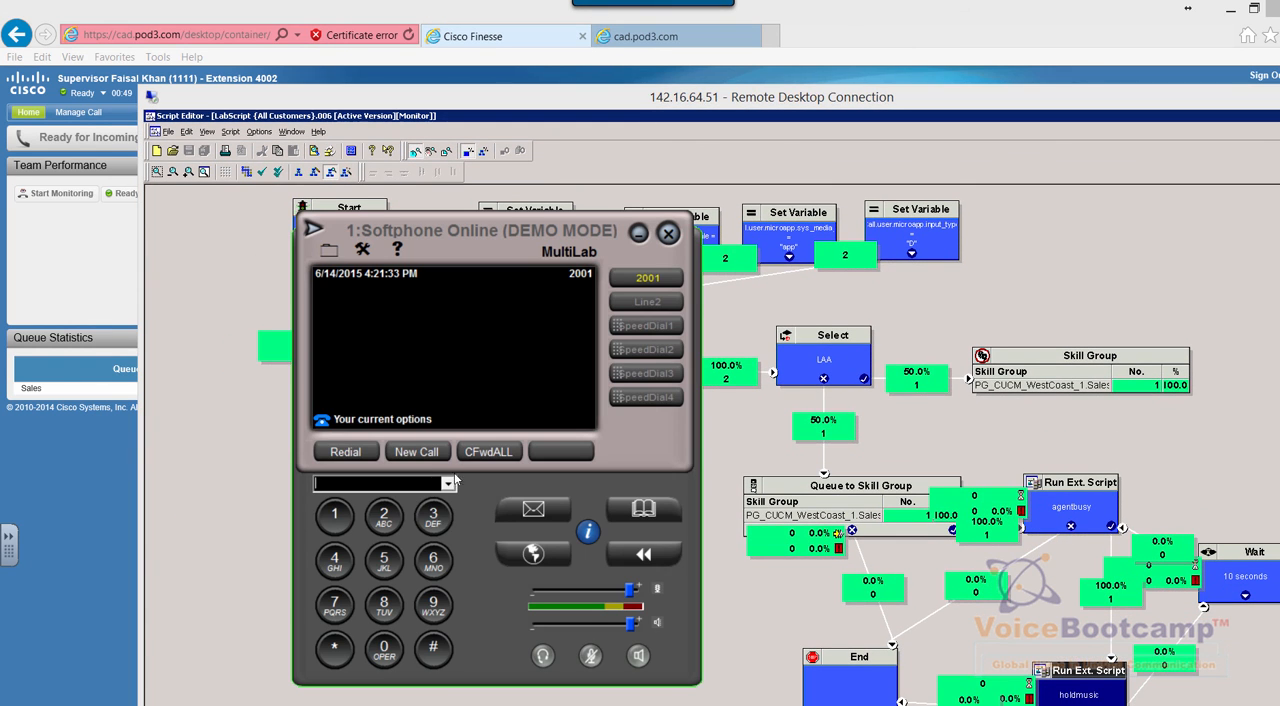
left_click(375, 452)
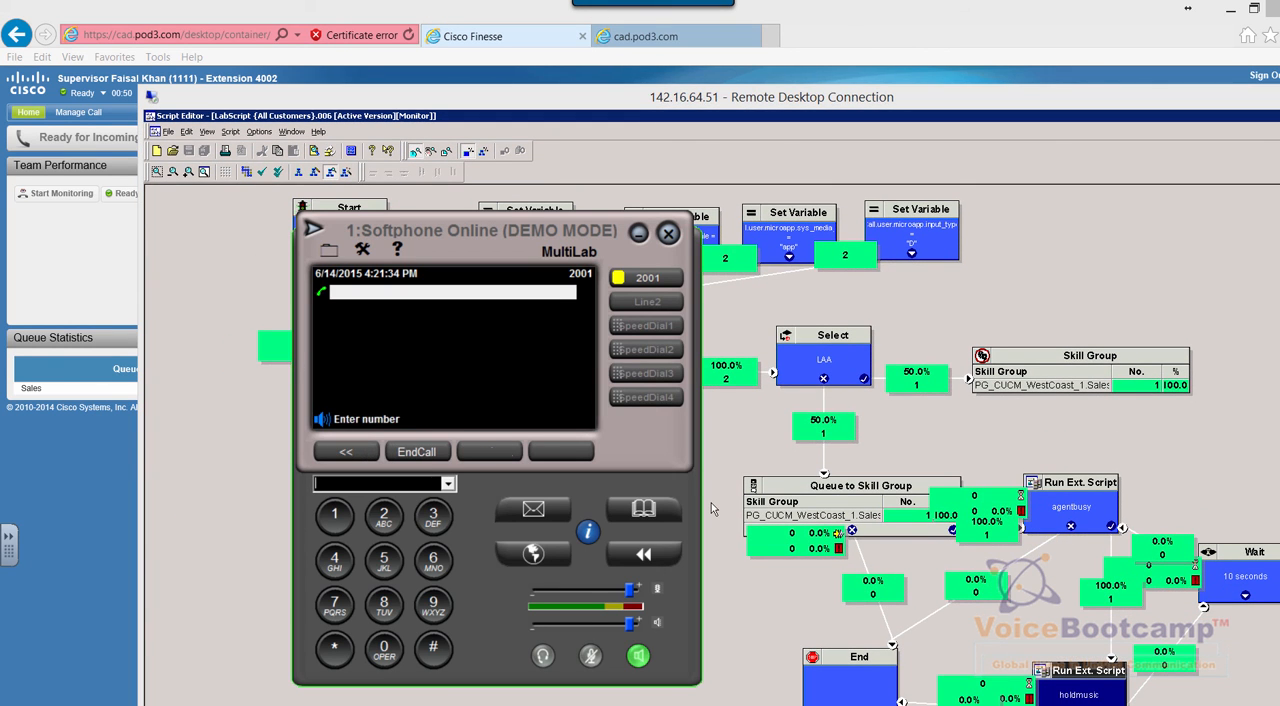
left_click(335, 515)
left_click(433, 647)
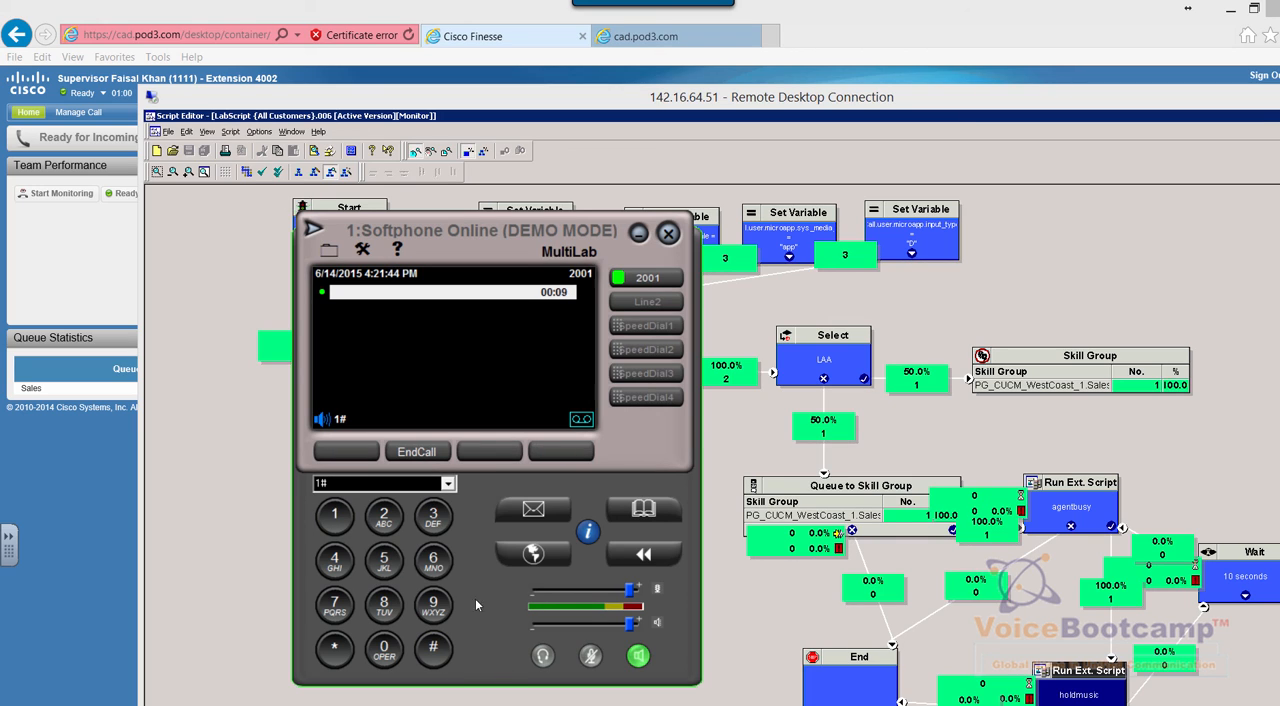
left_click(420, 456)
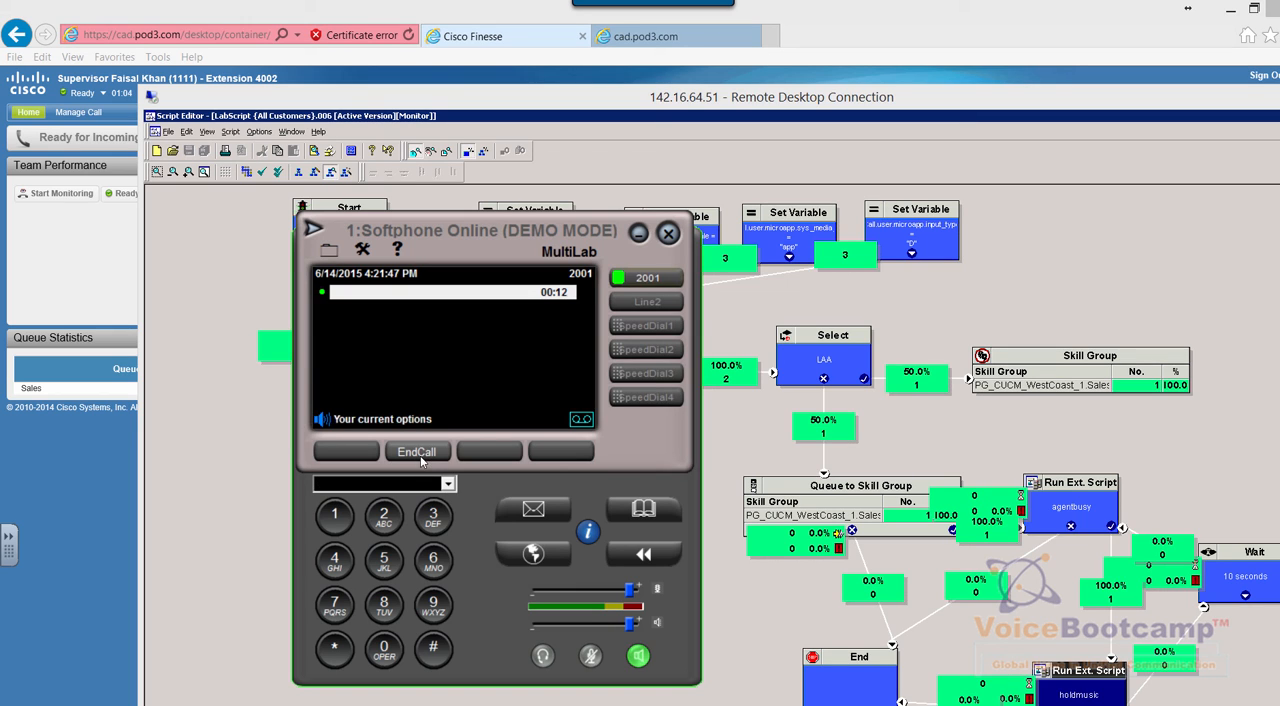
Examine the counts on the get4digit failure path to the End node in the script monitor, and maximize the remote desktop
left_click(751, 432)
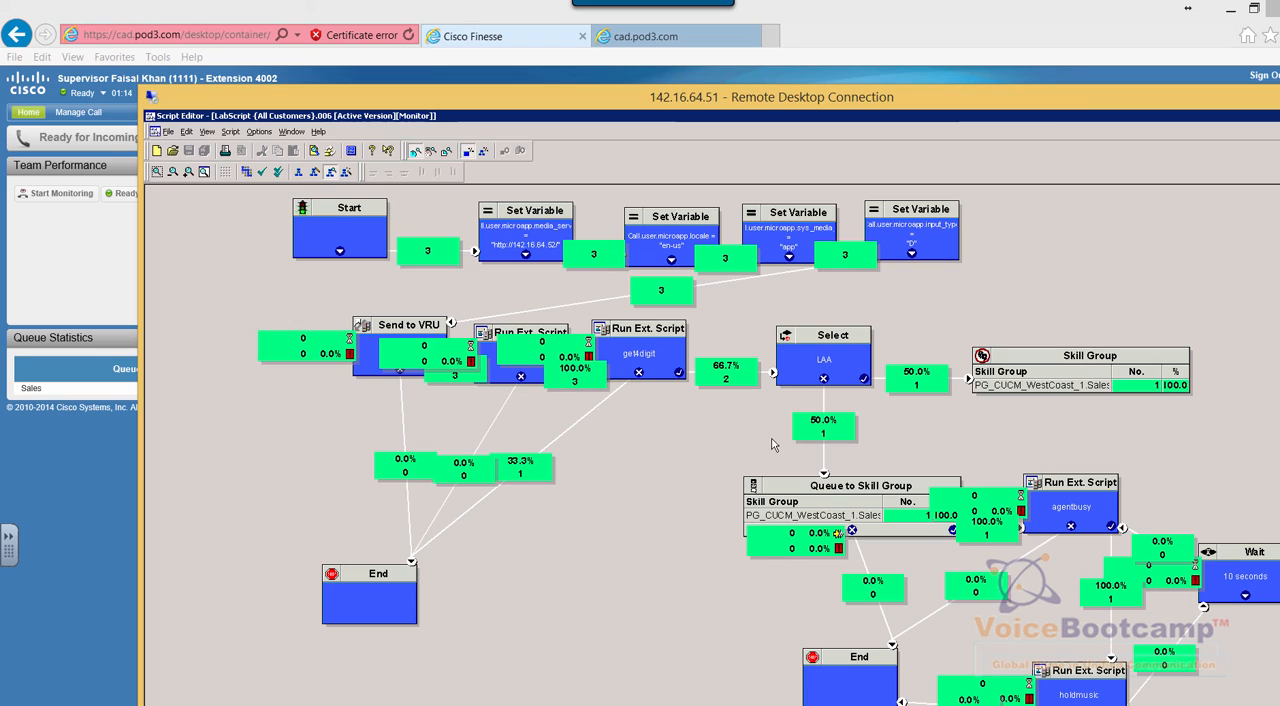
left_click(545, 363)
left_click(680, 342)
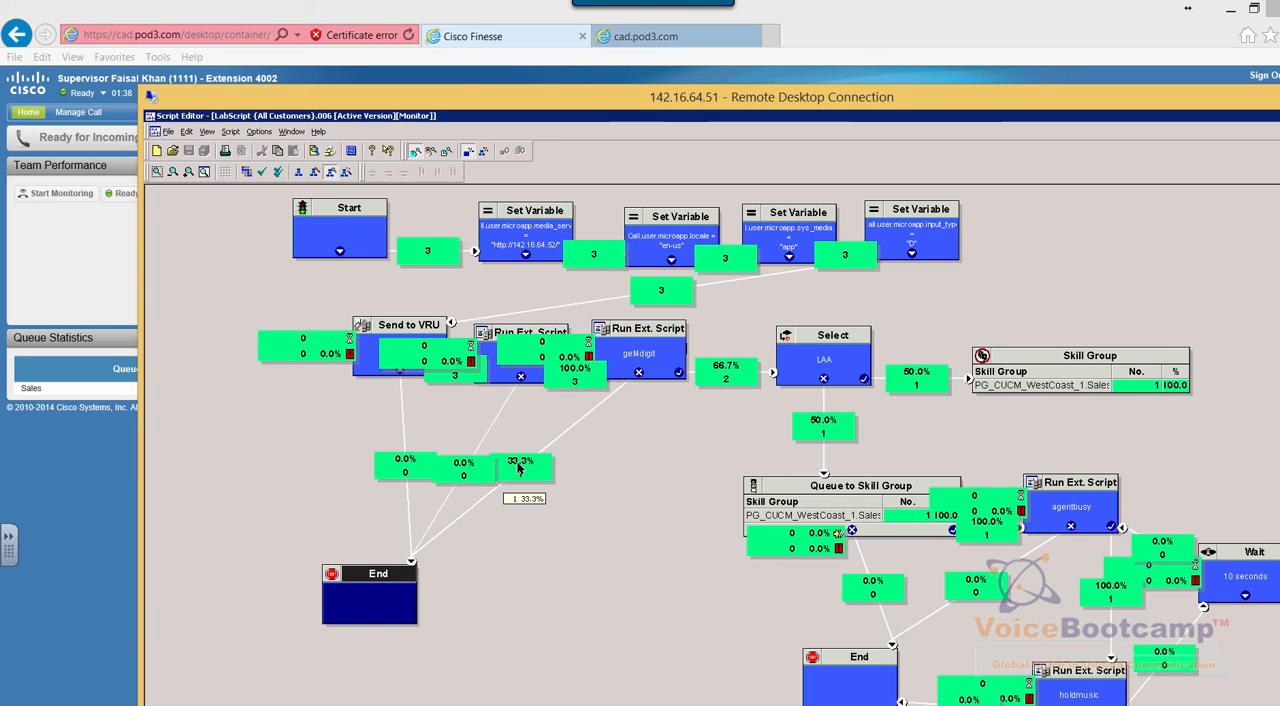
double_click(829, 97)
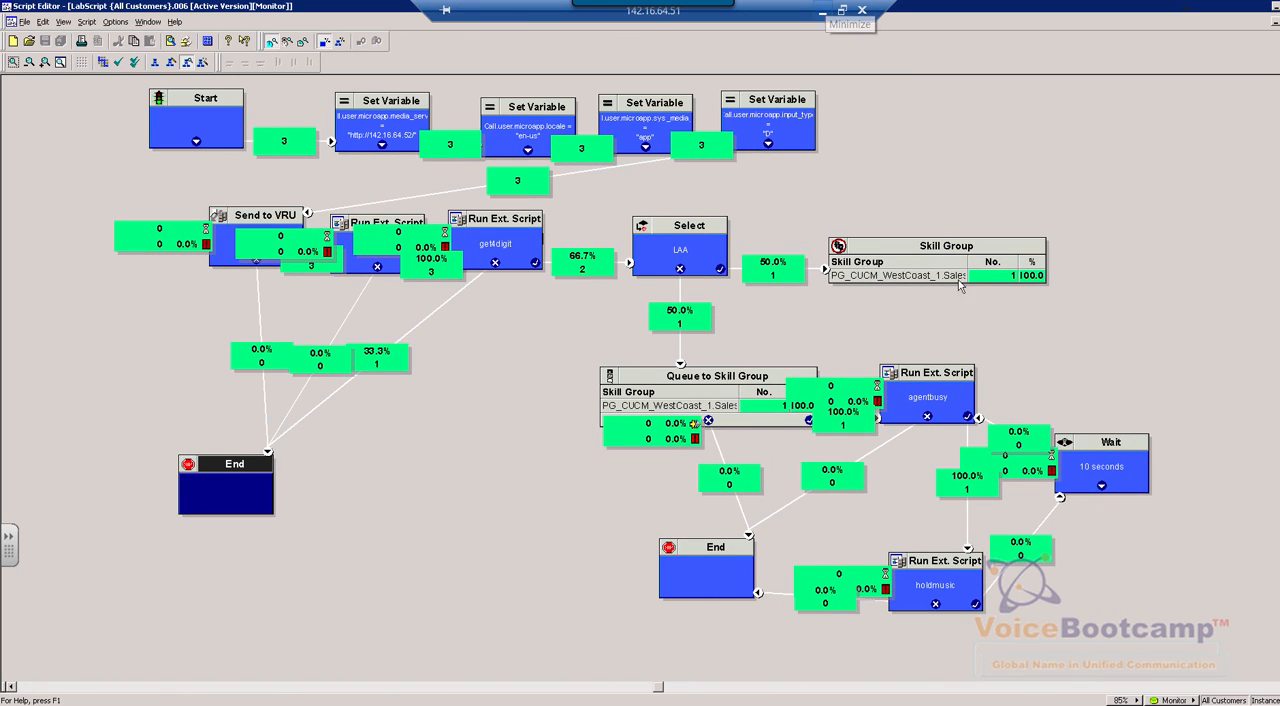